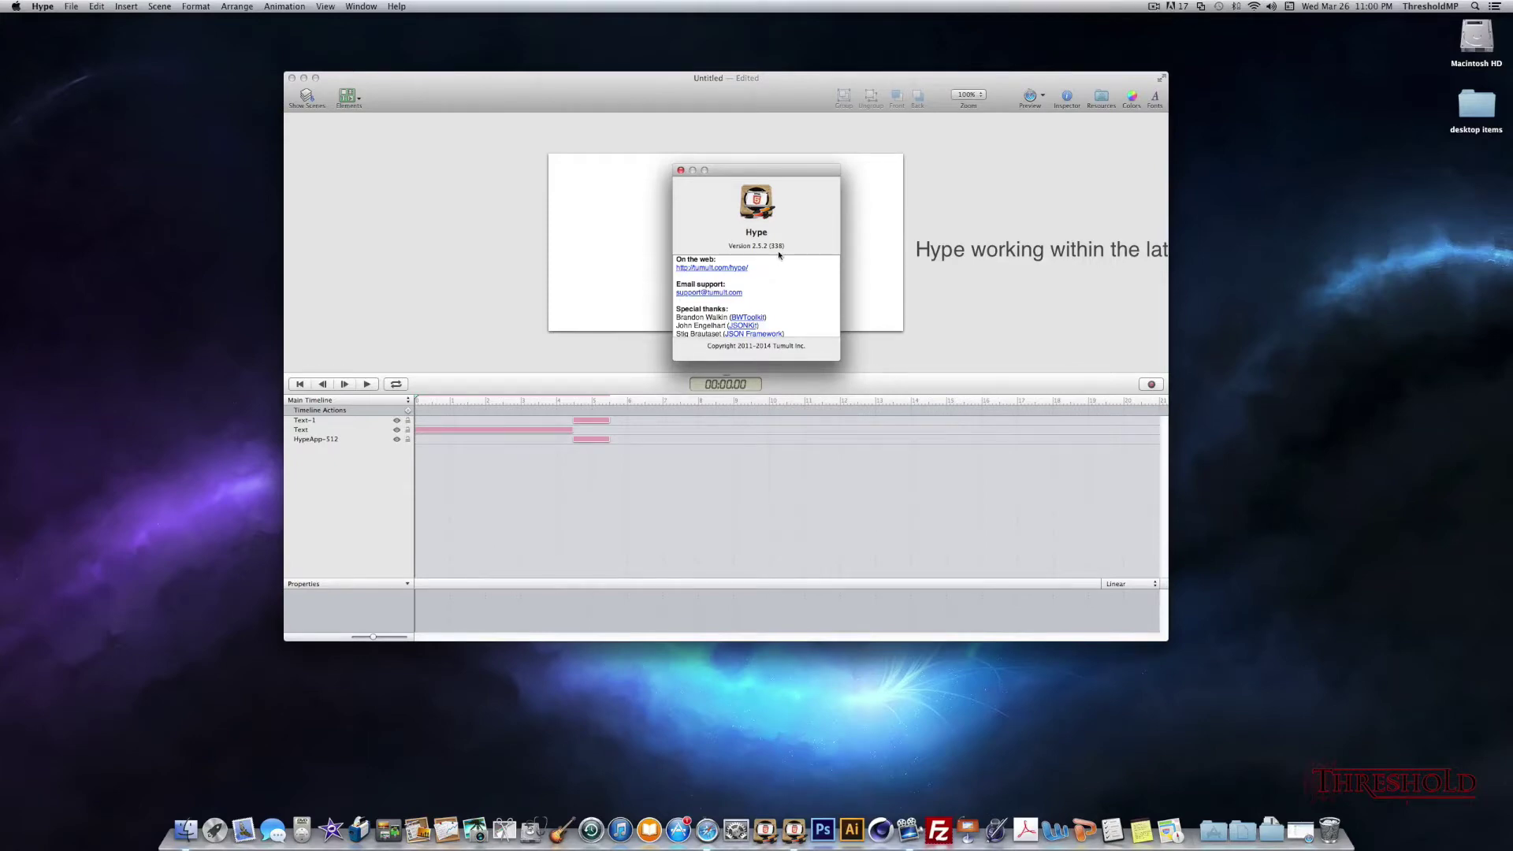
Close the About window and export the animation as an HTML5 folder named hypejoomla on the Desktop.
{"action": "left_click_drag", "start_coordinate": [730, 245], "coordinate": [812, 246]}
{"action": "left_click", "coordinate": [681, 171]}
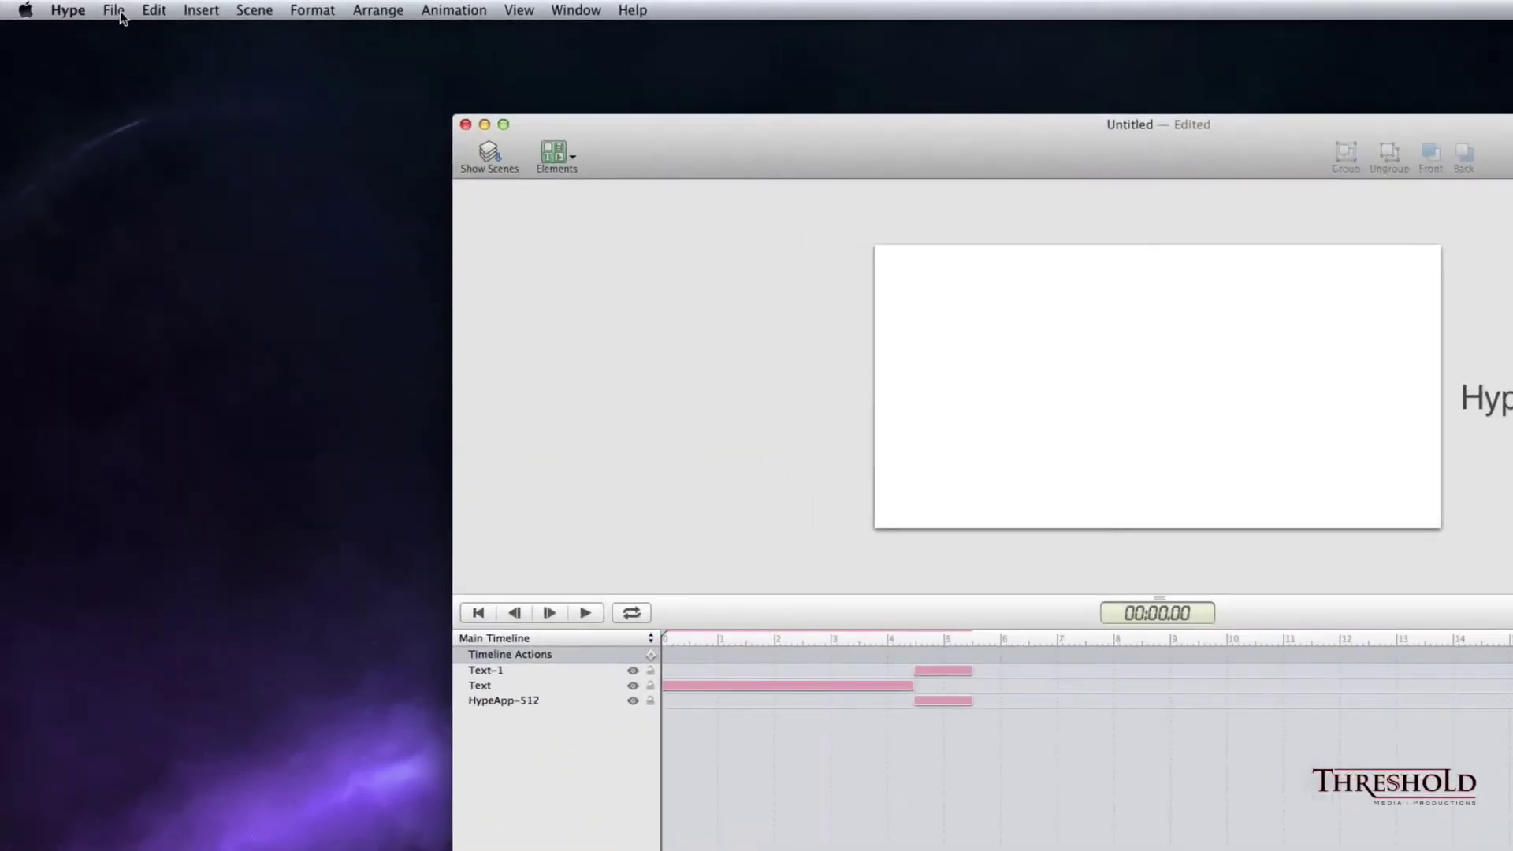
{"action": "left_click", "coordinate": [71, 7]}
{"action": "mouse_move", "coordinate": [206, 234]}
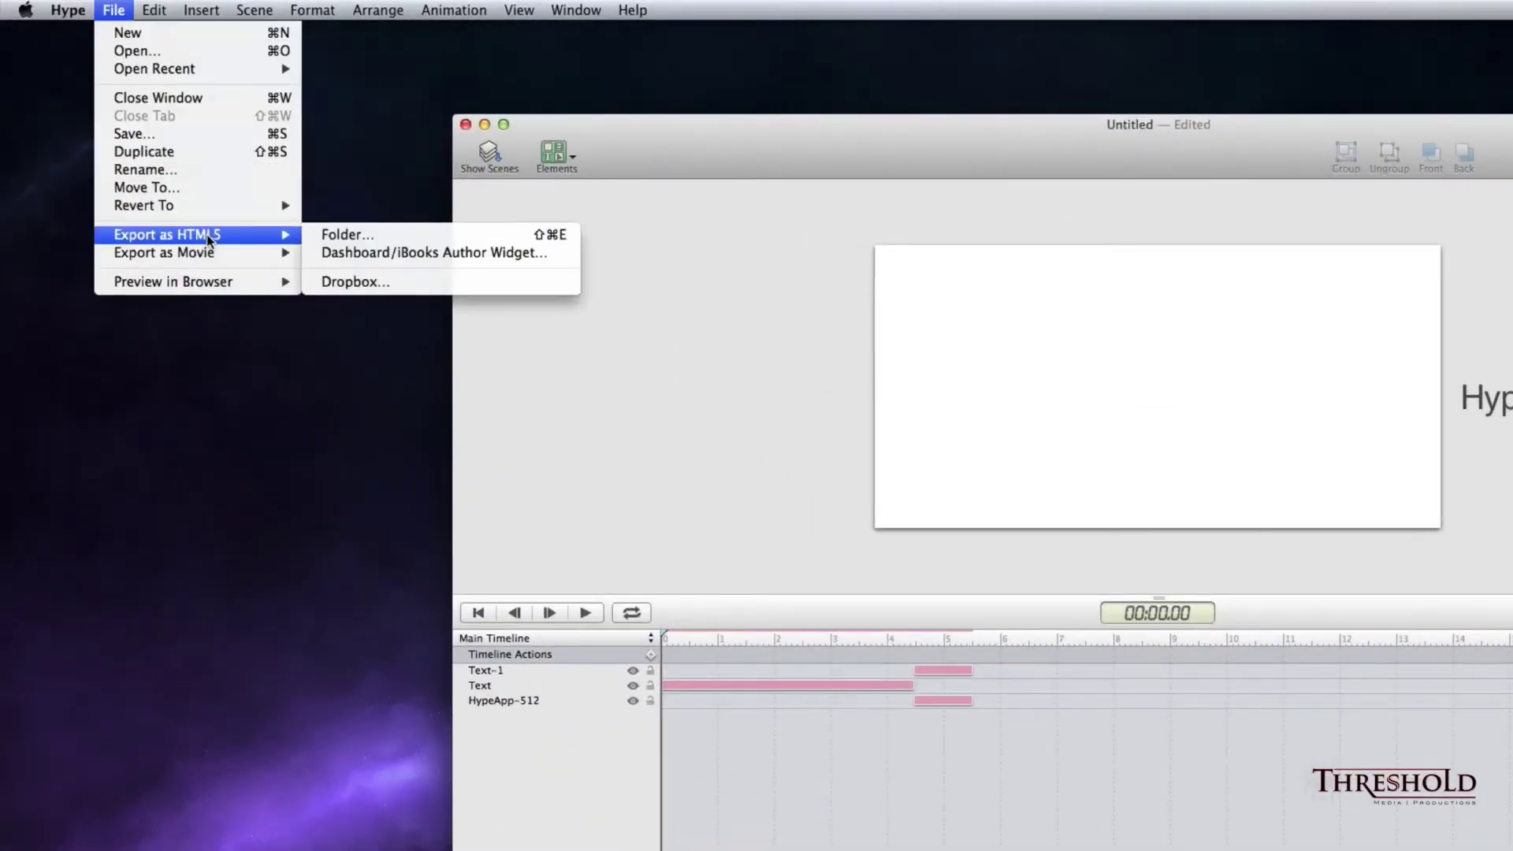
{"action": "left_click", "coordinate": [335, 235]}
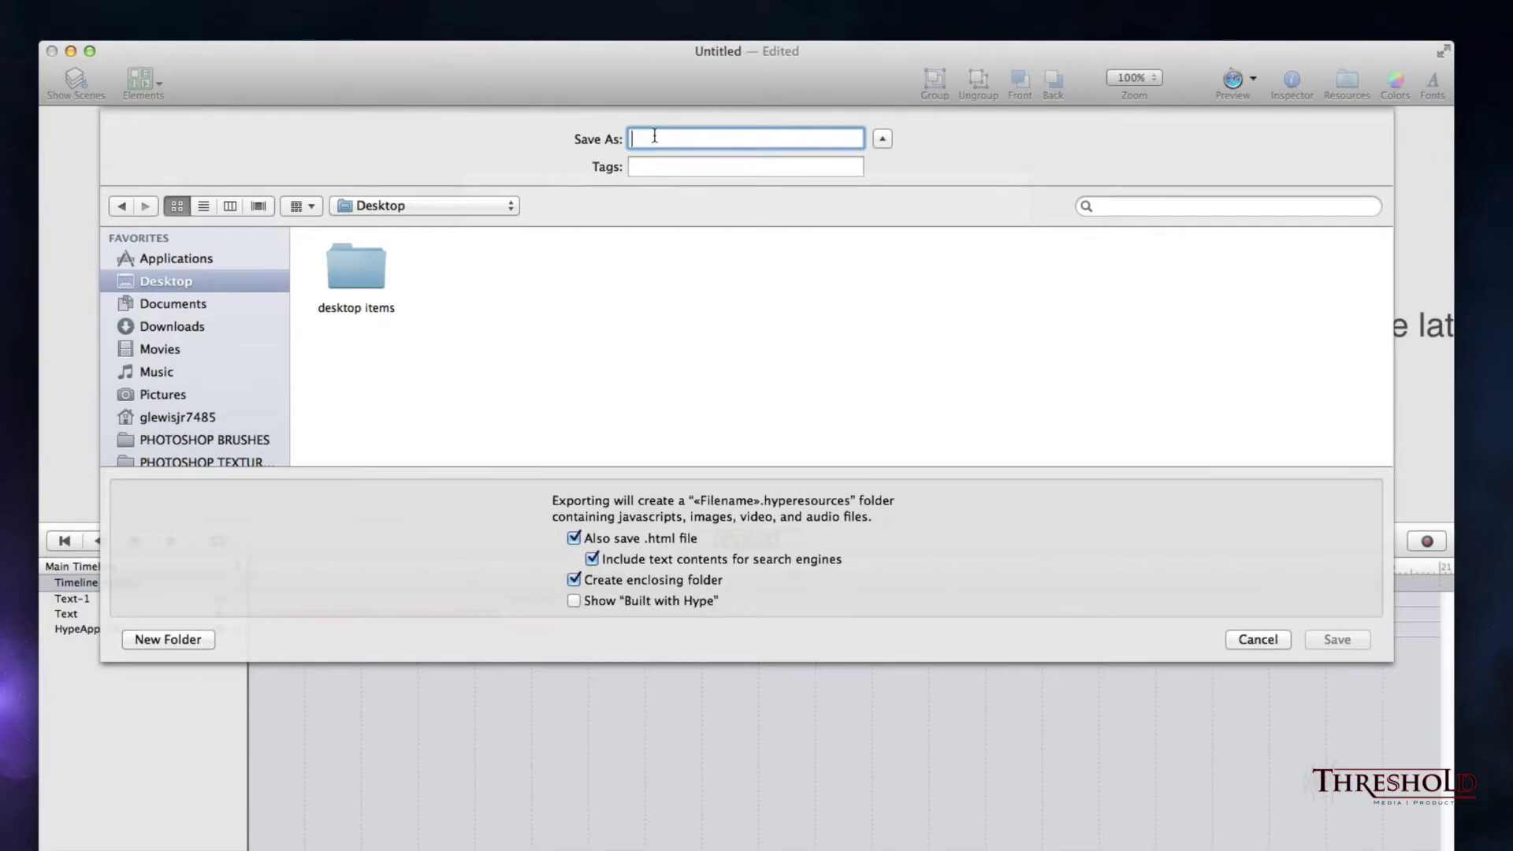
{"action": "type", "text": "hype"}
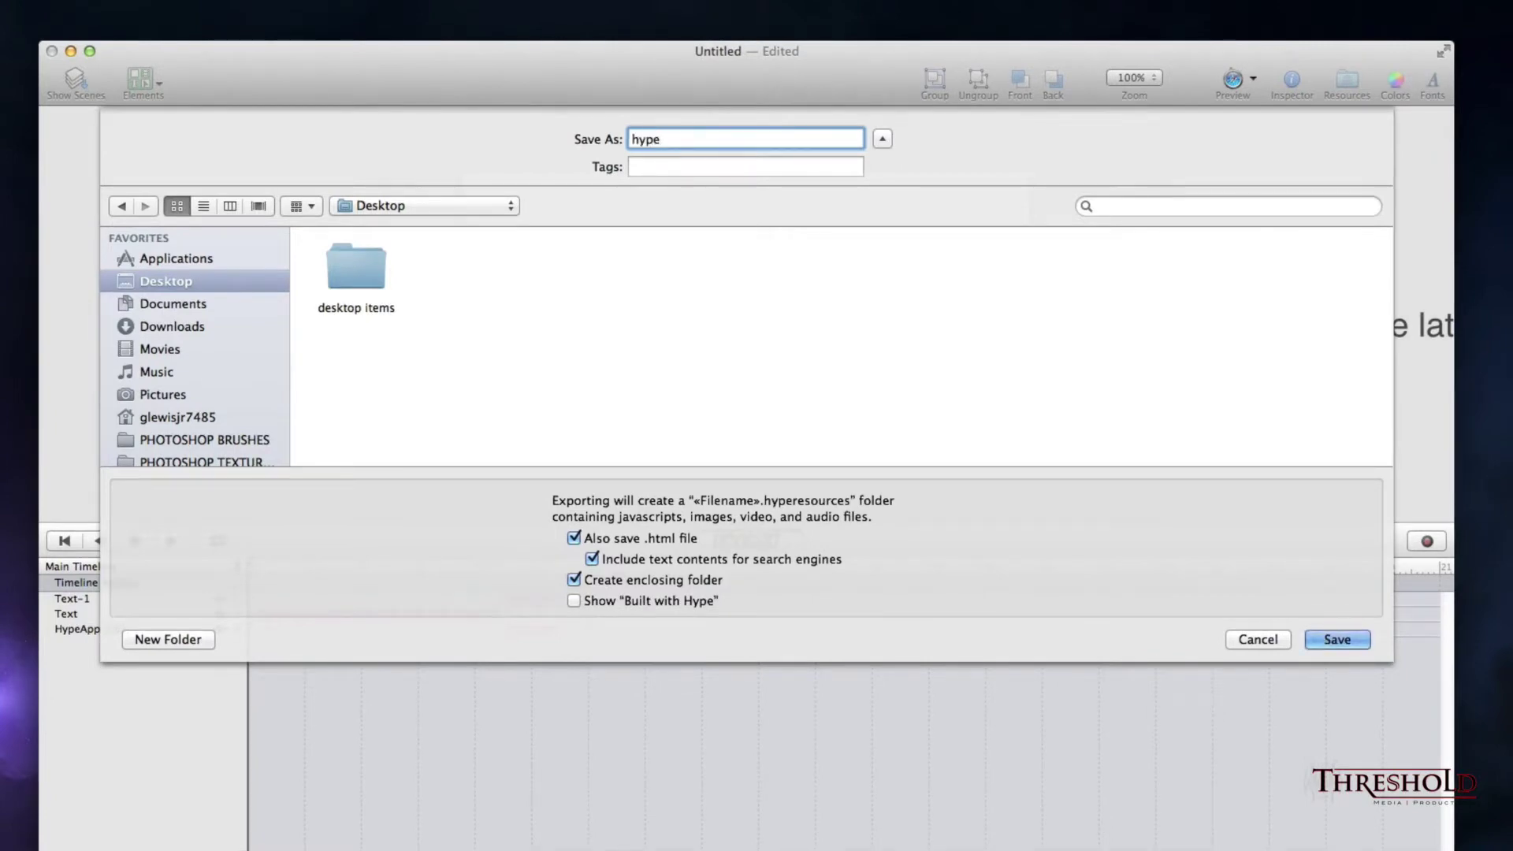
{"action": "type", "text": "joomla"}
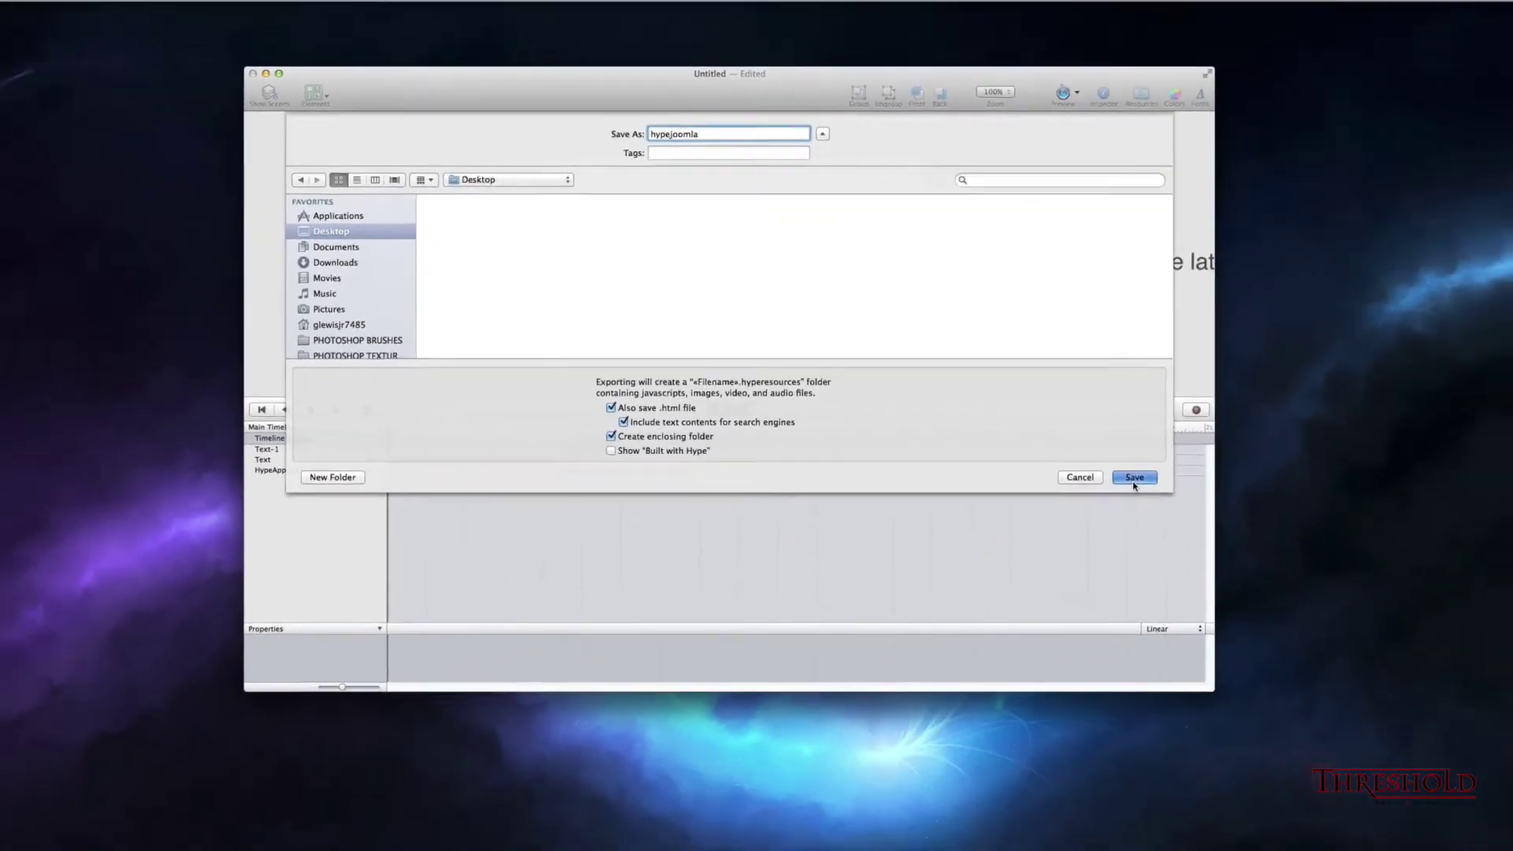
{"action": "left_click", "coordinate": [1283, 600]}
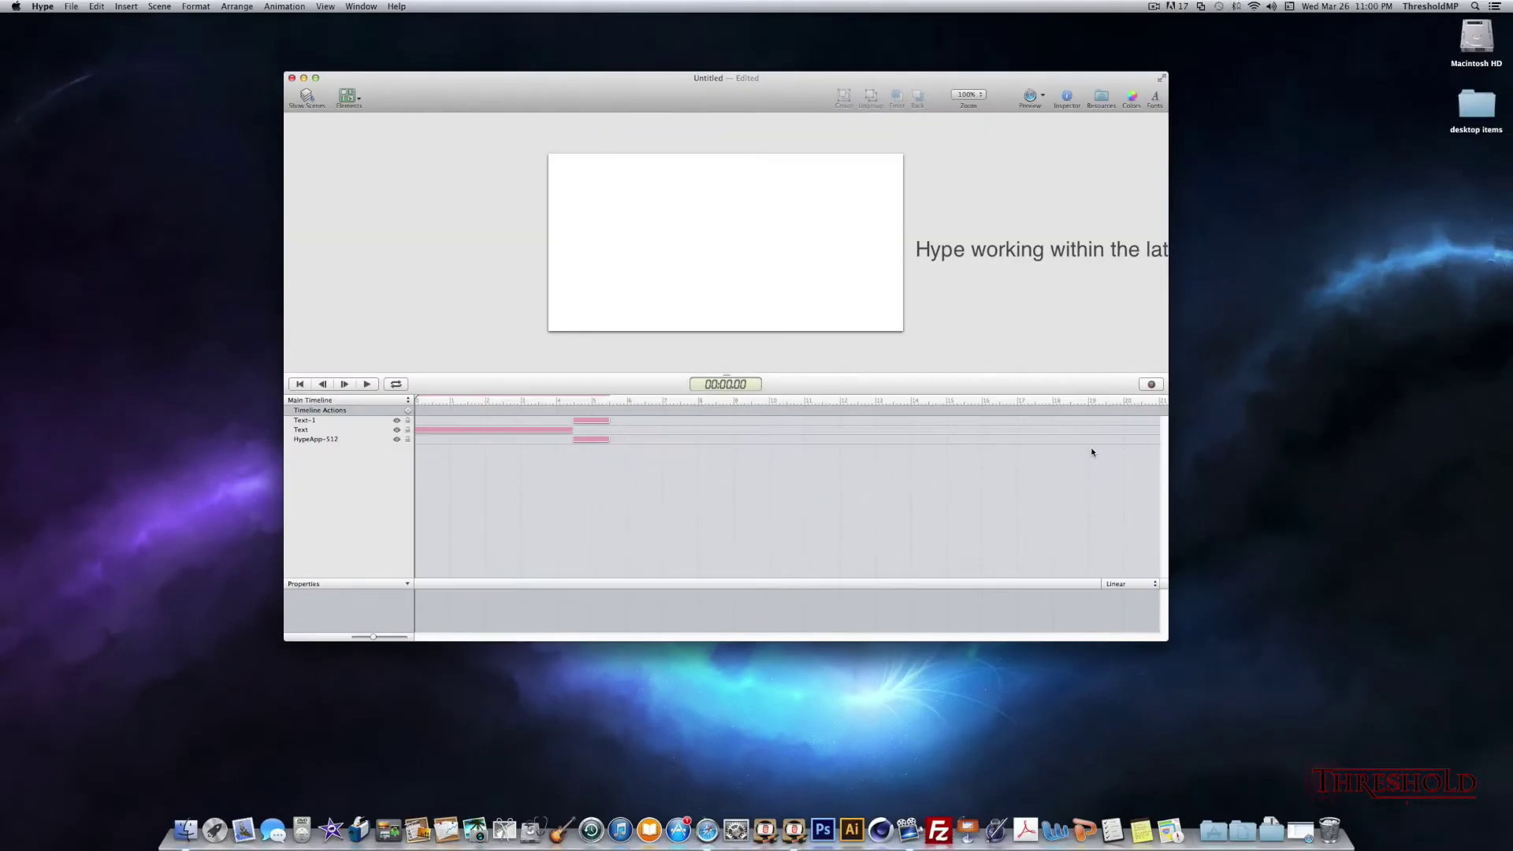
Leave Hype, open the exported hypejoomla folder on the desktop, and open hypejoomla.html in Safari.
{"action": "left_click_drag", "start_coordinate": [529, 113], "coordinate": [508, 74]}
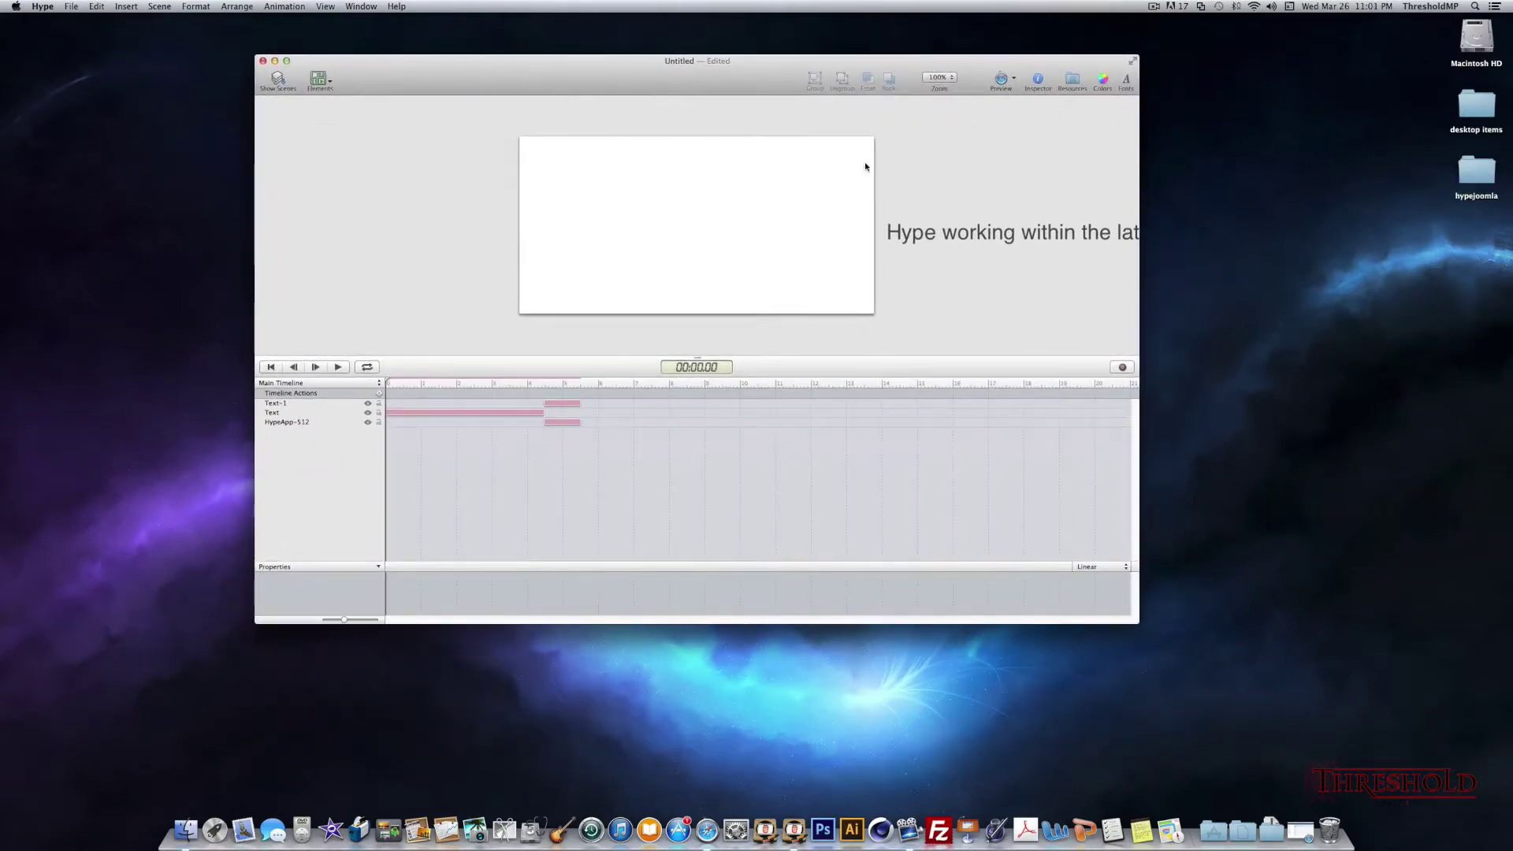
{"action": "left_click", "coordinate": [49, 8]}
{"action": "left_click", "coordinate": [76, 147]}
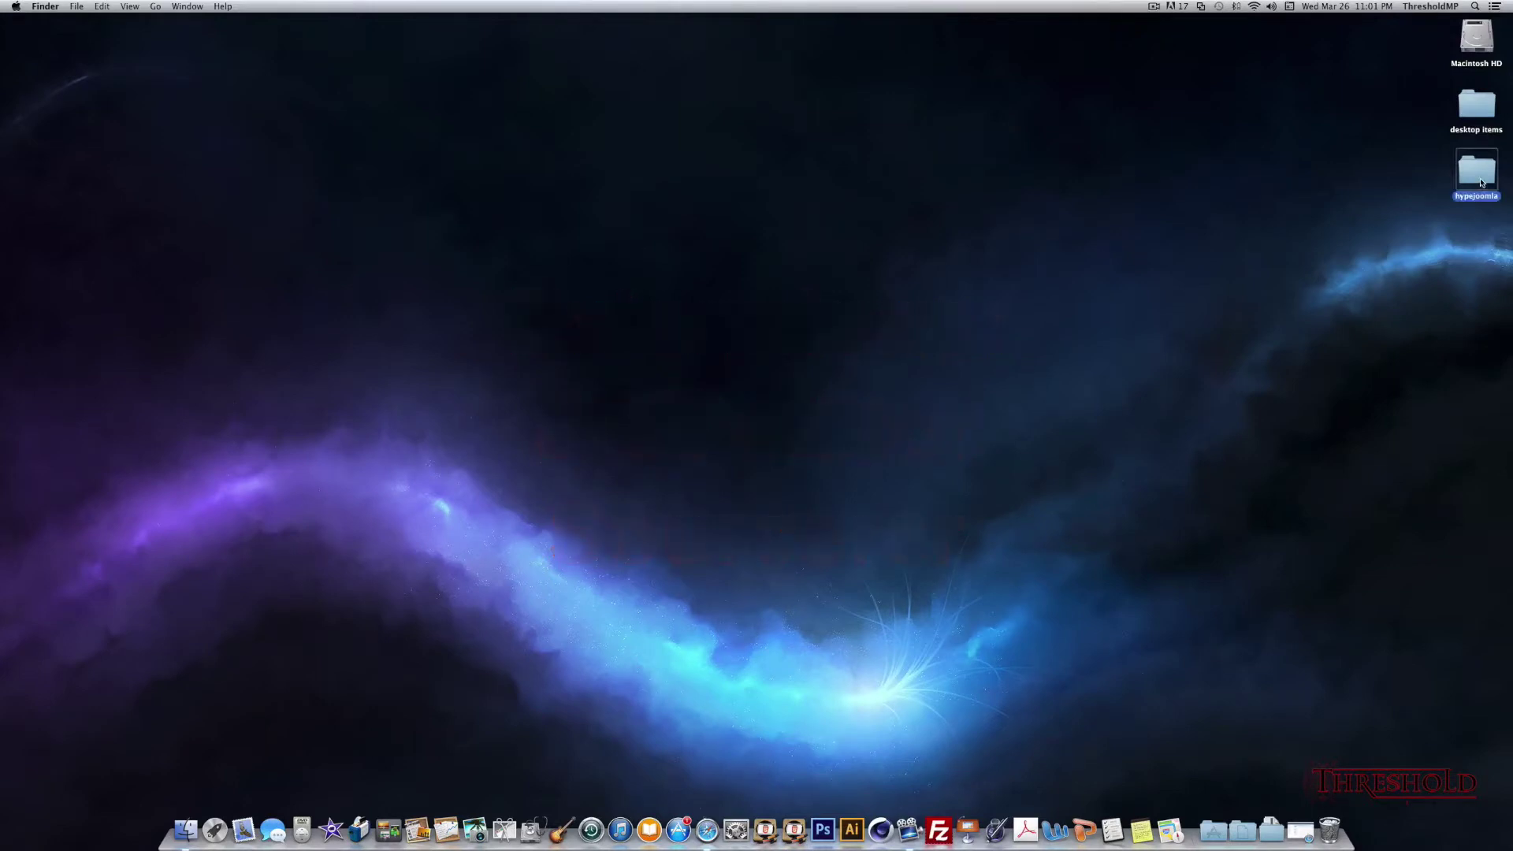
{"action": "double_click", "coordinate": [1474, 172]}
{"action": "left_click", "coordinate": [718, 213]}
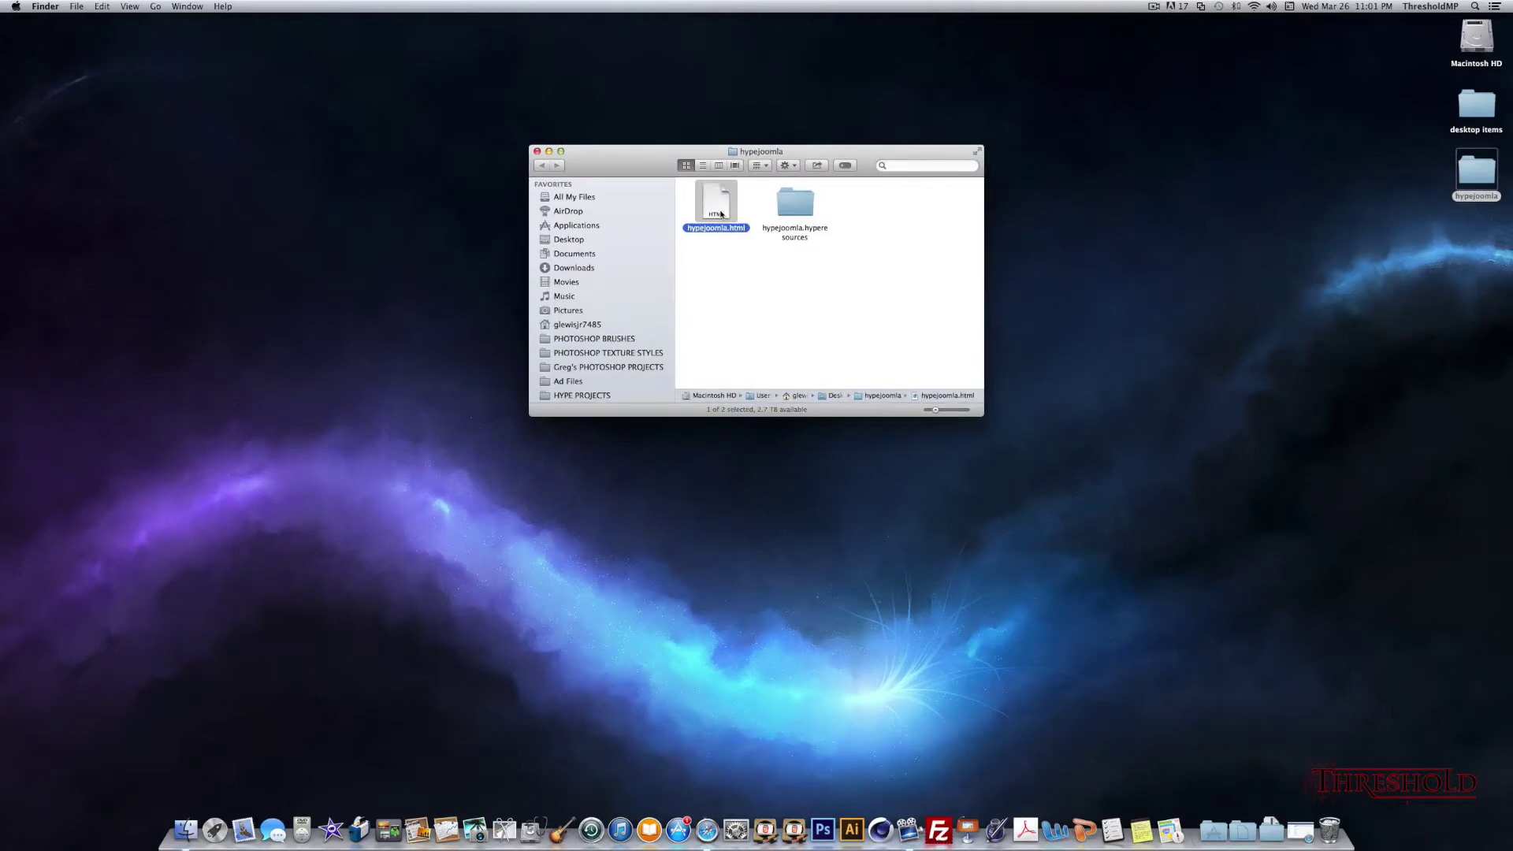
{"action": "right_click", "coordinate": [720, 213]}
{"action": "mouse_move", "coordinate": [778, 230]}
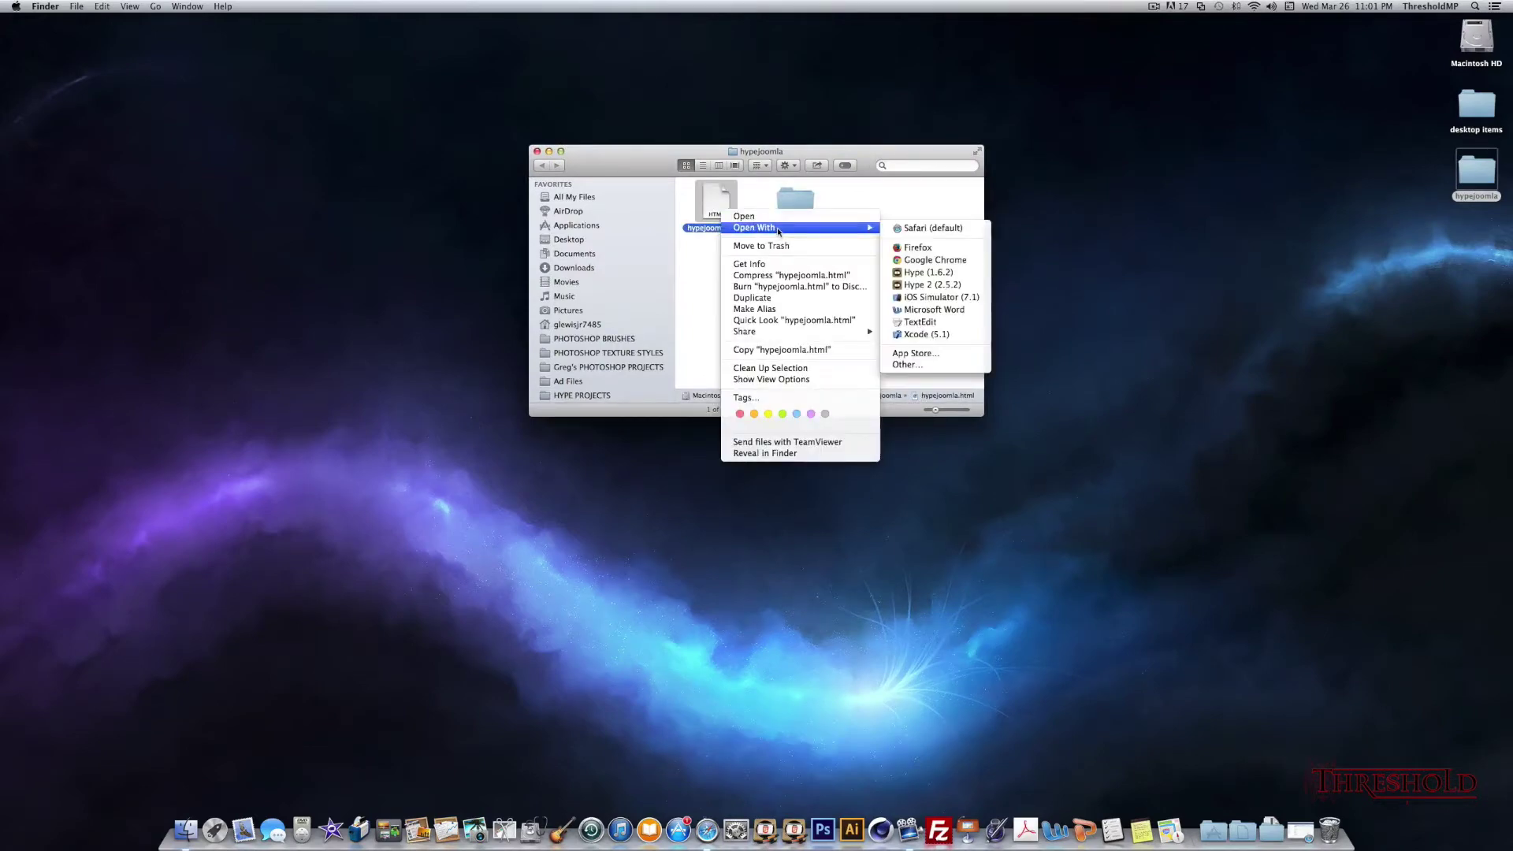
{"action": "left_click", "coordinate": [932, 229]}
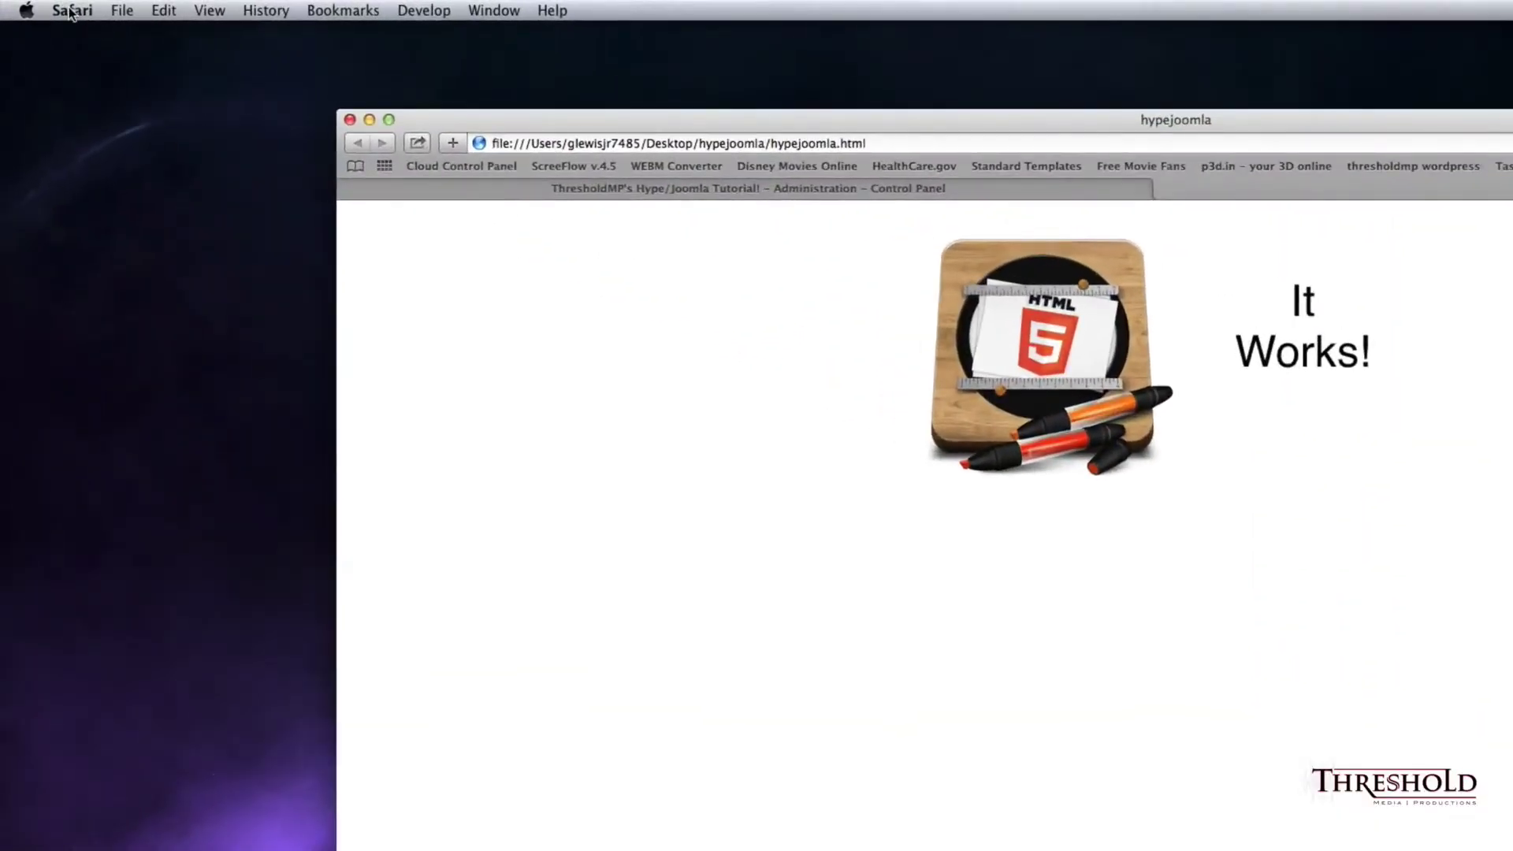
Check the Develop menu option in Safari's advanced preferences, and close the preferences.
{"action": "left_click", "coordinate": [70, 10]}
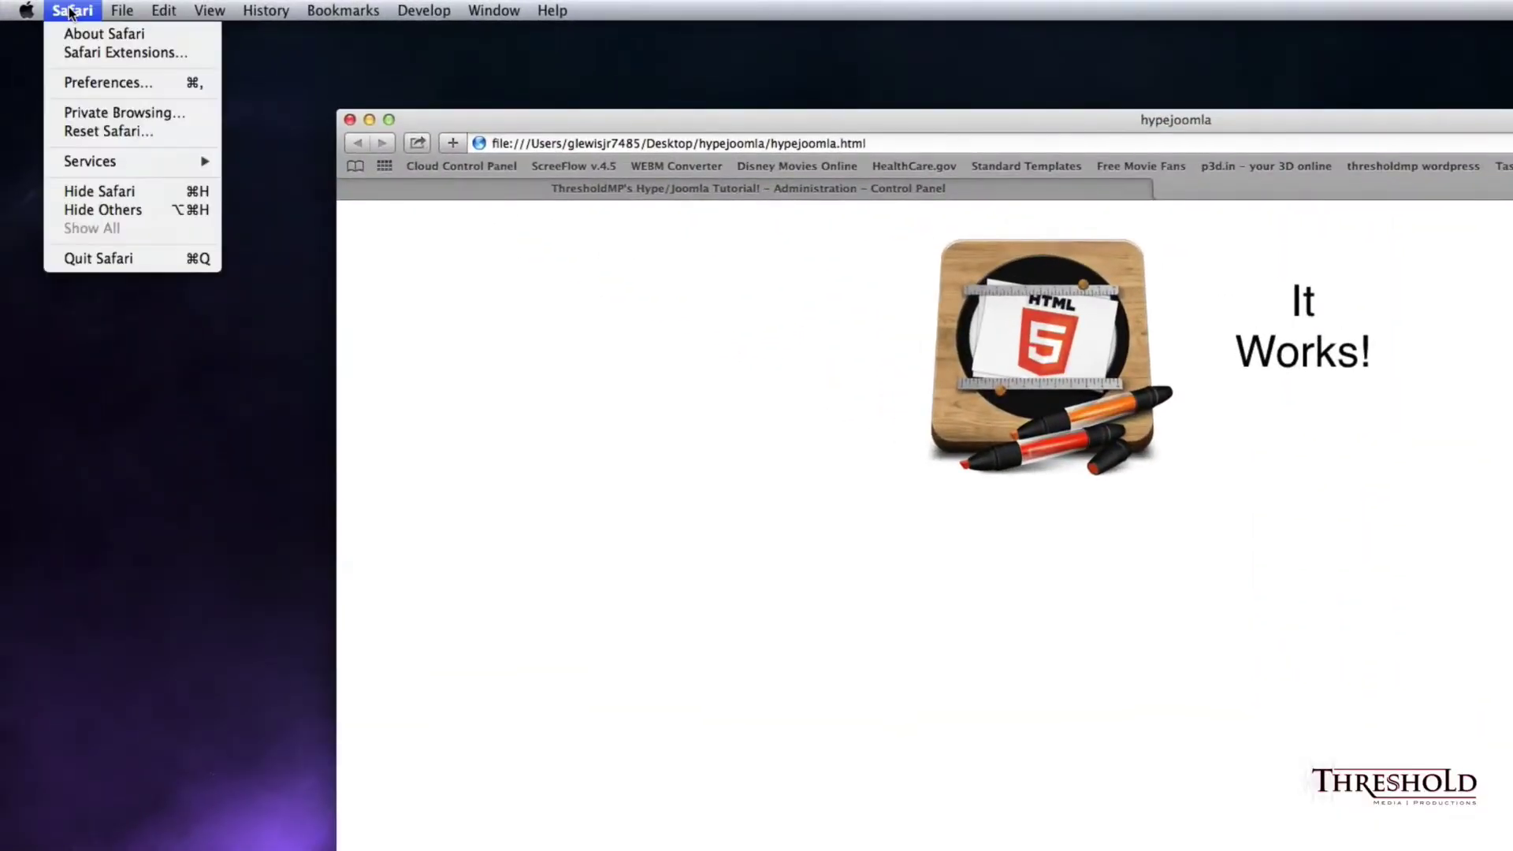
{"action": "left_click", "coordinate": [105, 82]}
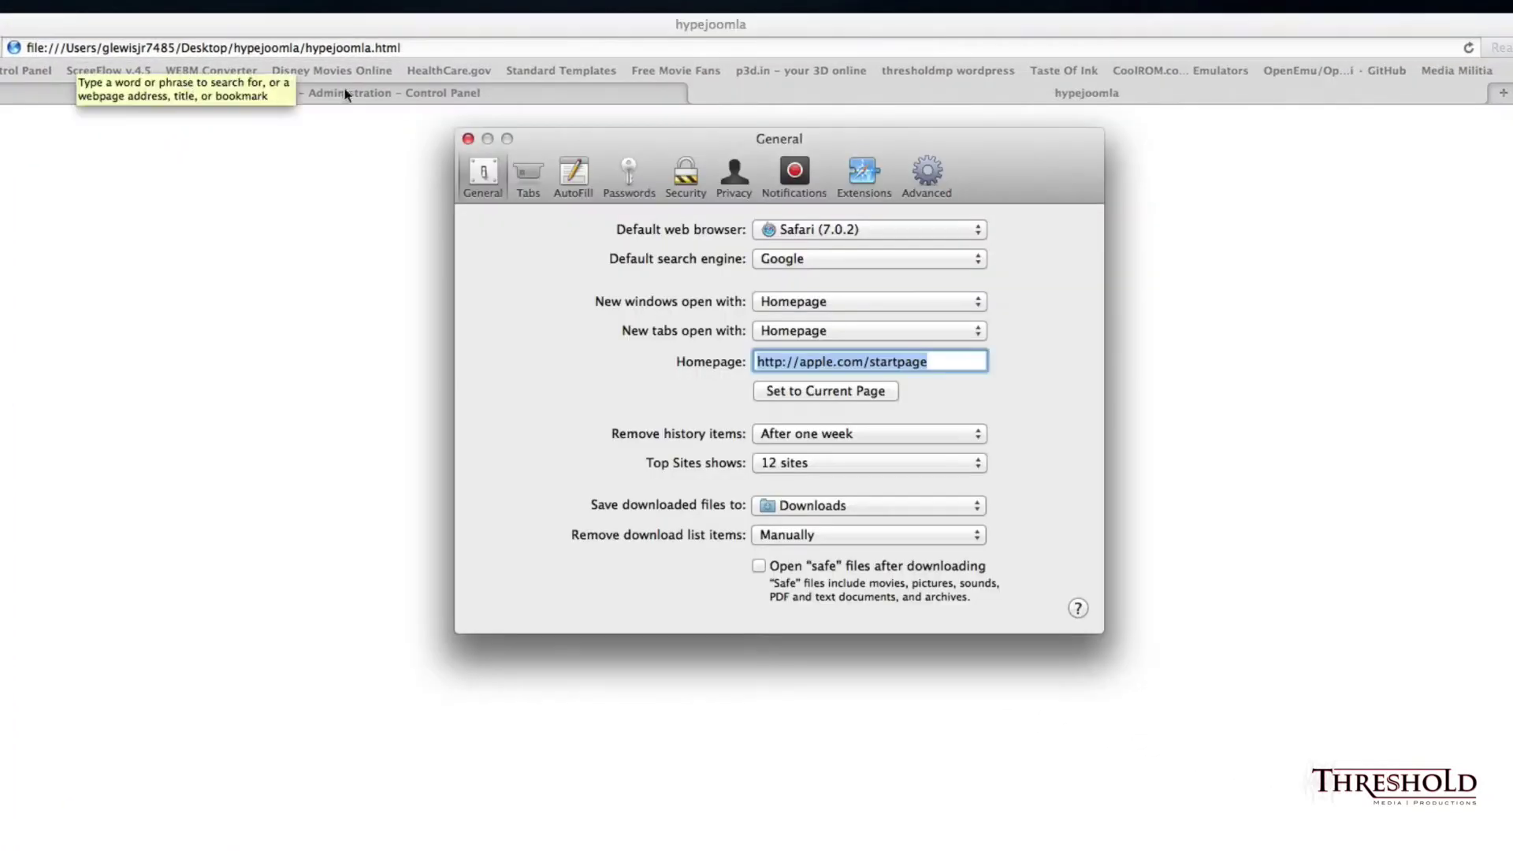
{"action": "left_click", "coordinate": [927, 174]}
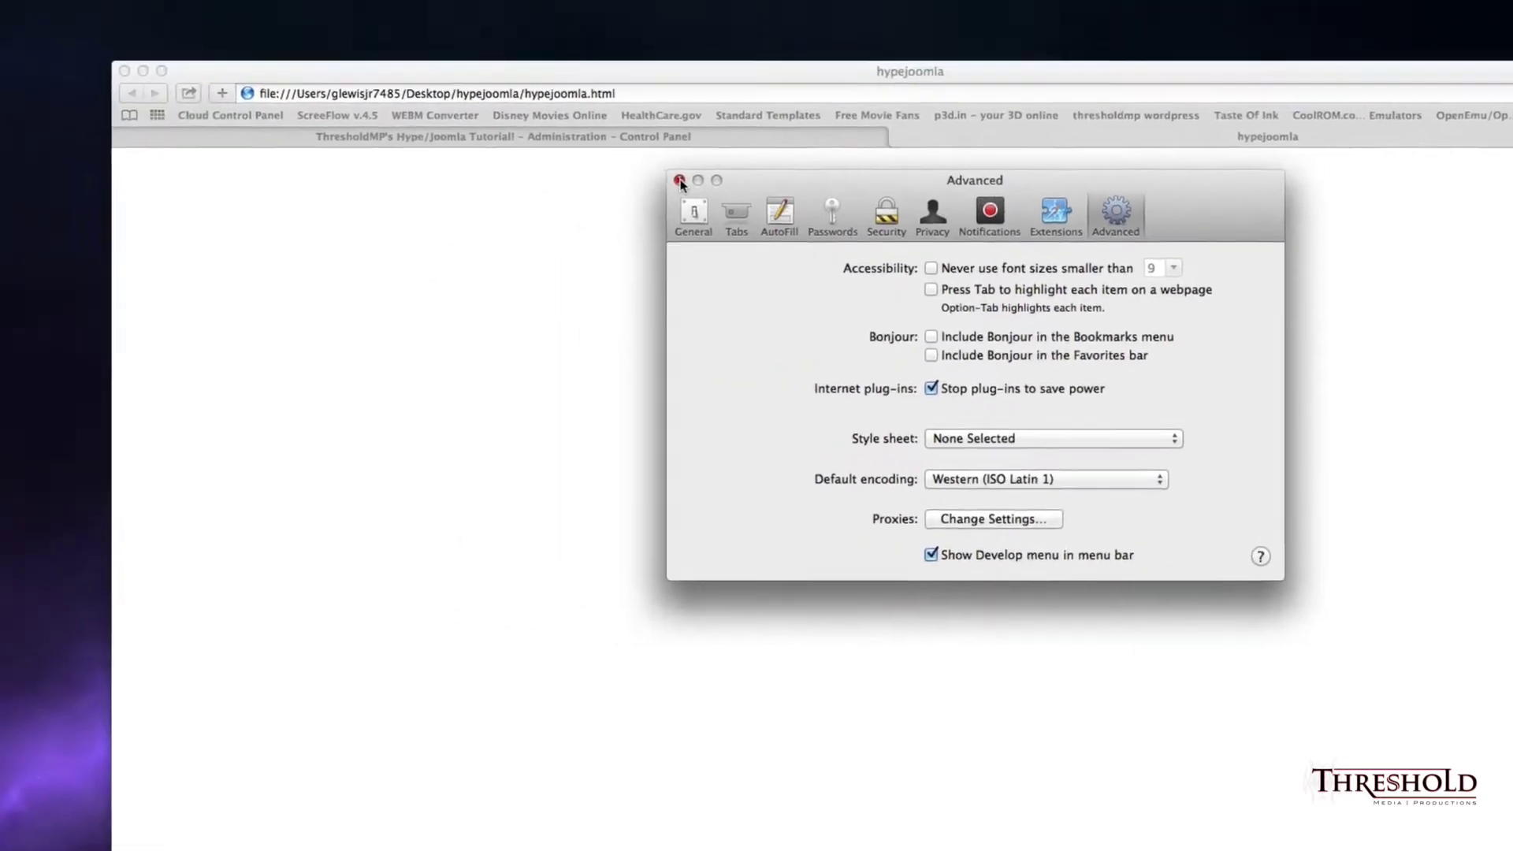
{"action": "left_click", "coordinate": [680, 180]}
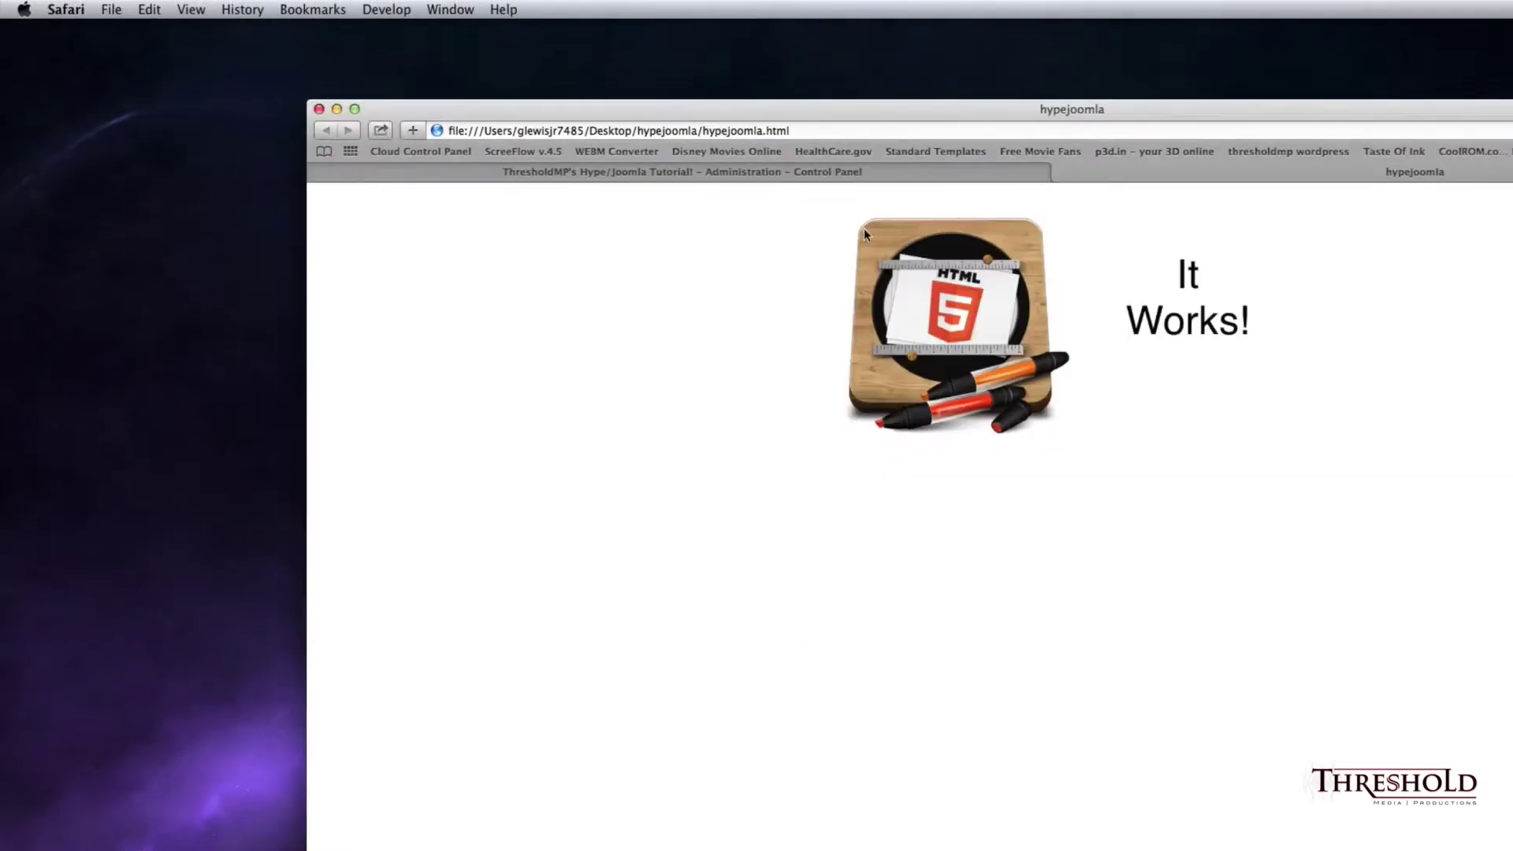
Show the page source of hypejoomla.html and select the hypejoomla_hype_container div with its script line, between the copy comments.
{"action": "left_click", "coordinate": [388, 9]}
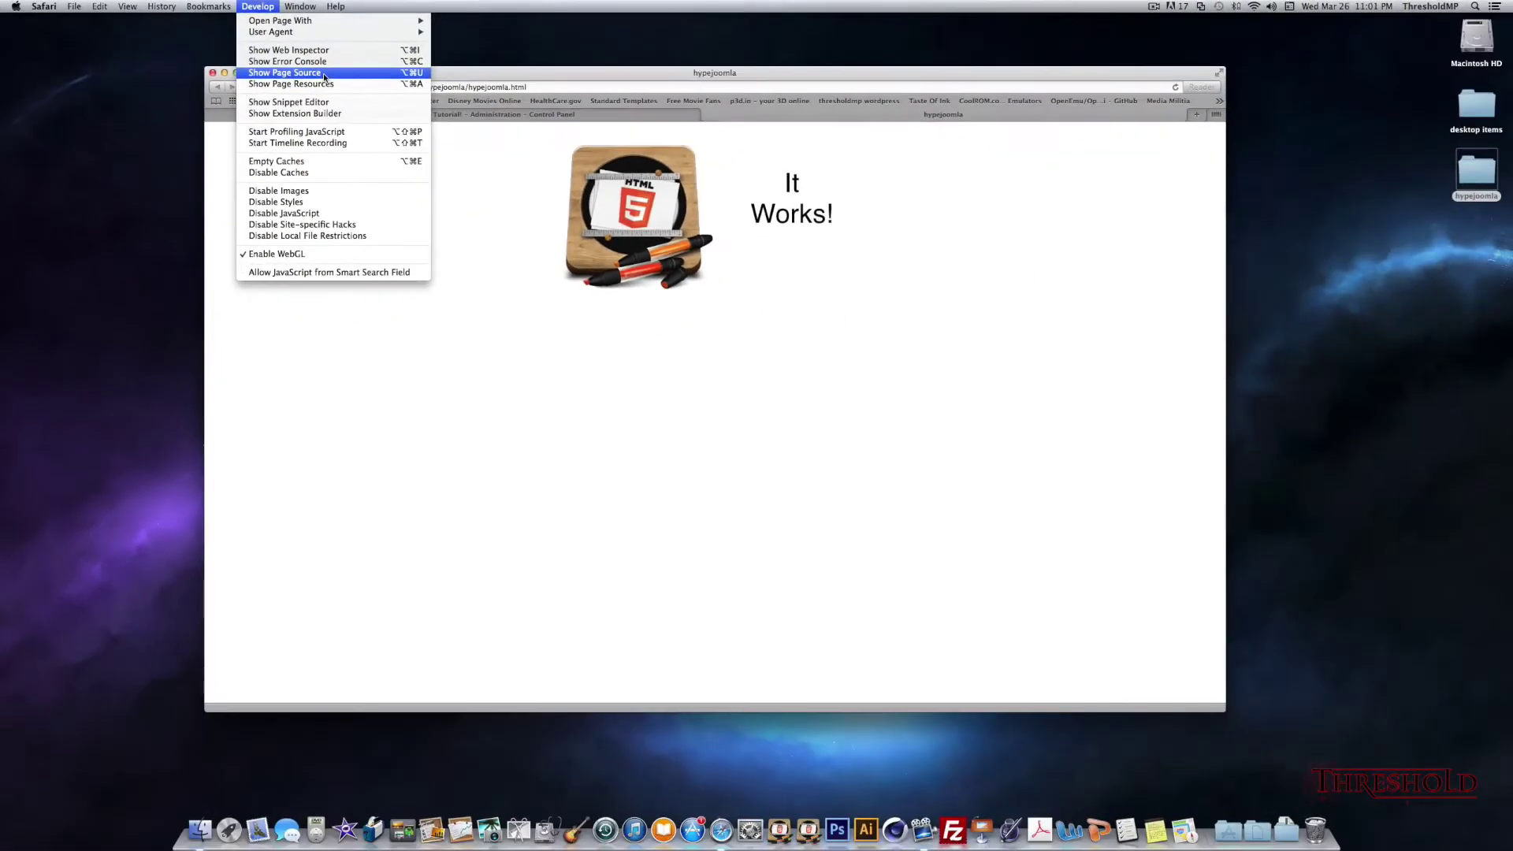
{"action": "left_click", "coordinate": [324, 77]}
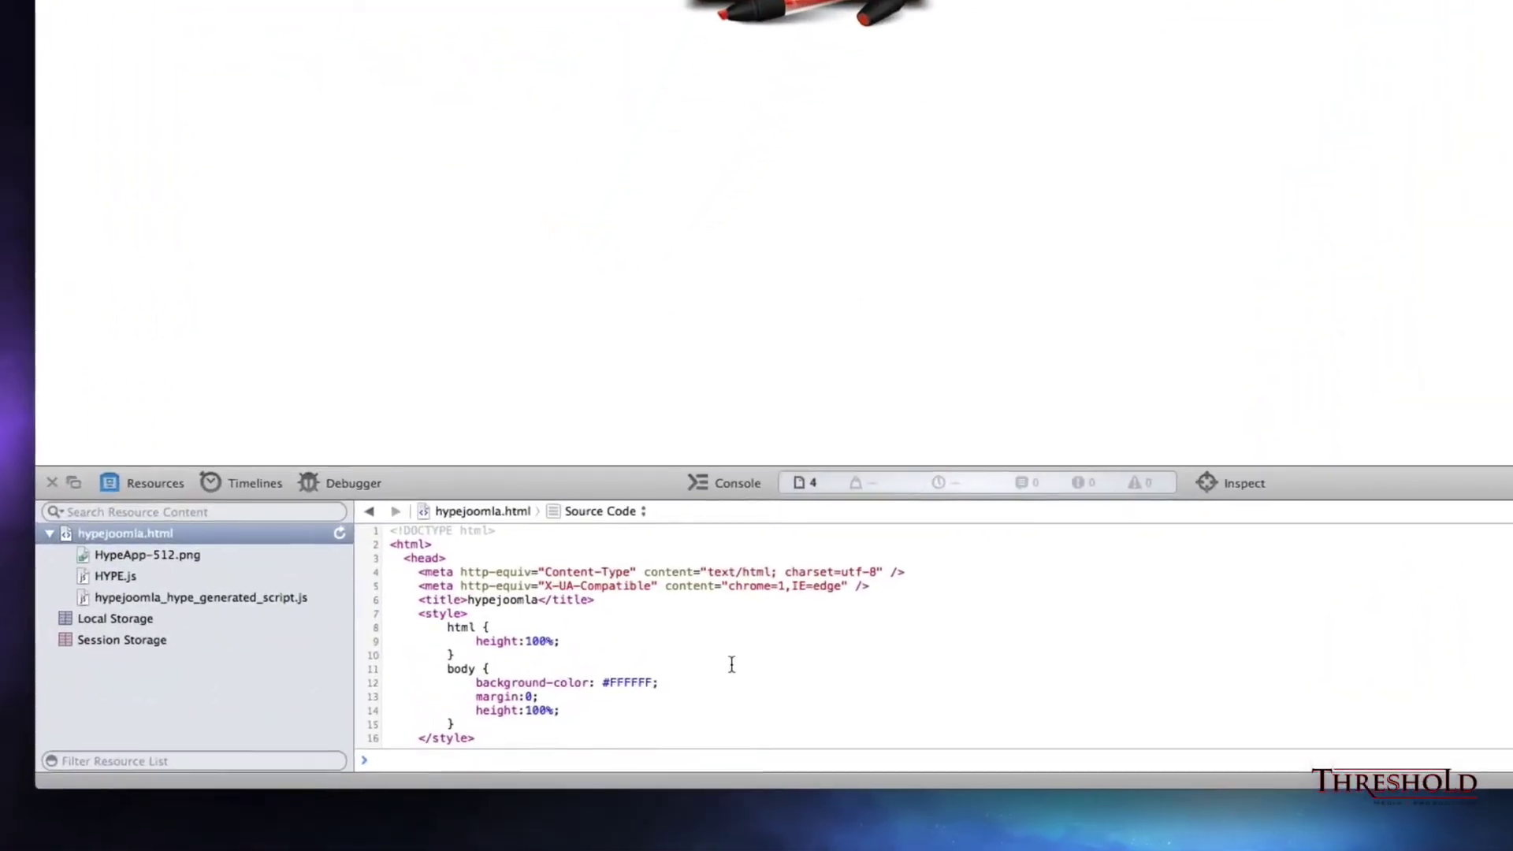
{"action": "scroll", "coordinate": [730, 666], "scroll_direction": "down", "scroll_amount": 10}
{"action": "scroll", "coordinate": [735, 660], "scroll_direction": "down", "scroll_amount": 5}
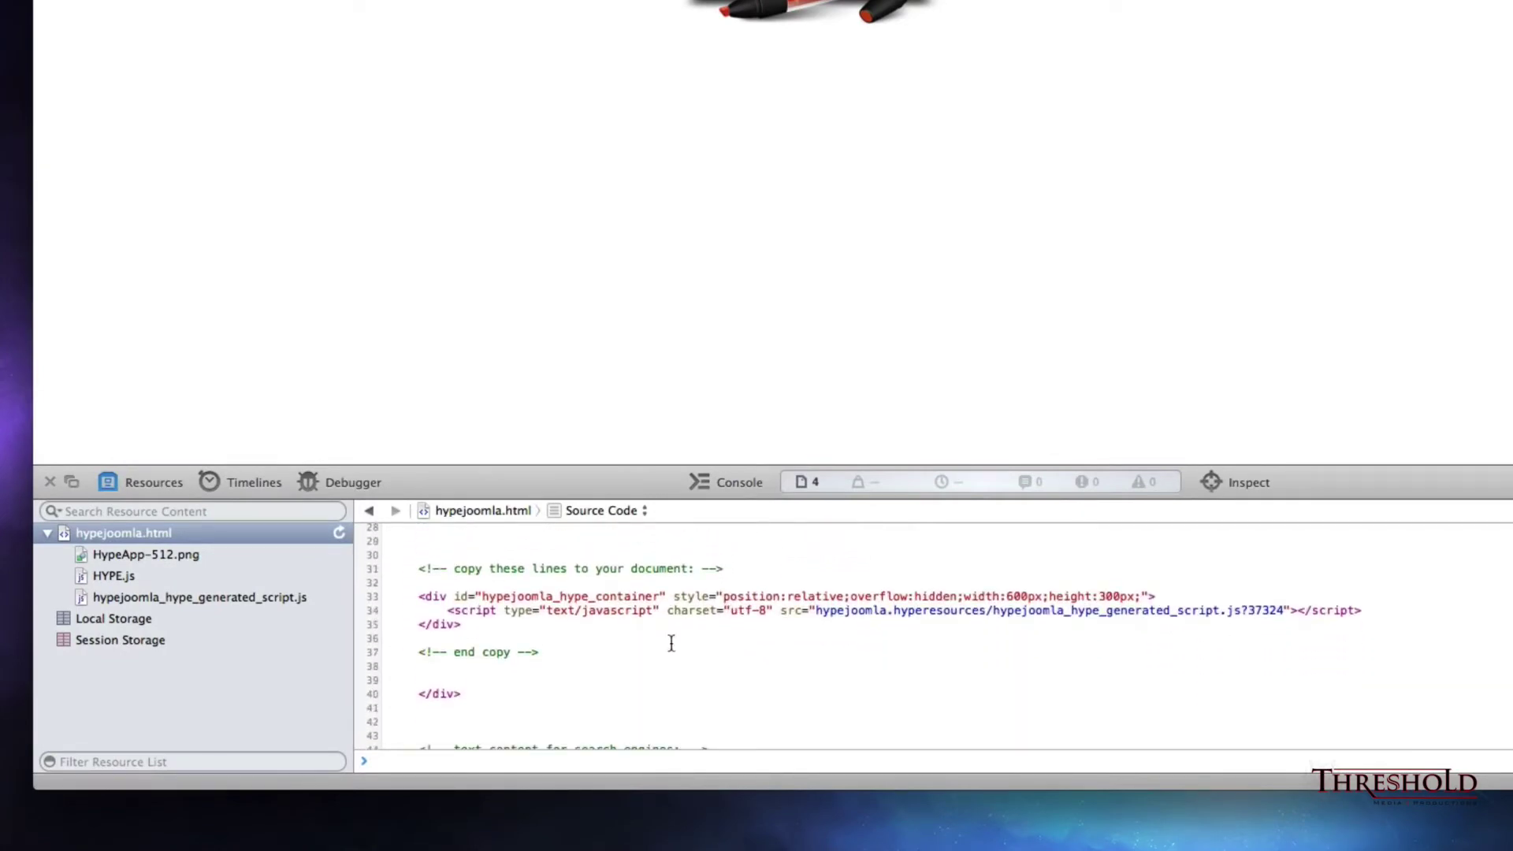
{"action": "left_click_drag", "start_coordinate": [415, 597], "coordinate": [493, 630]}
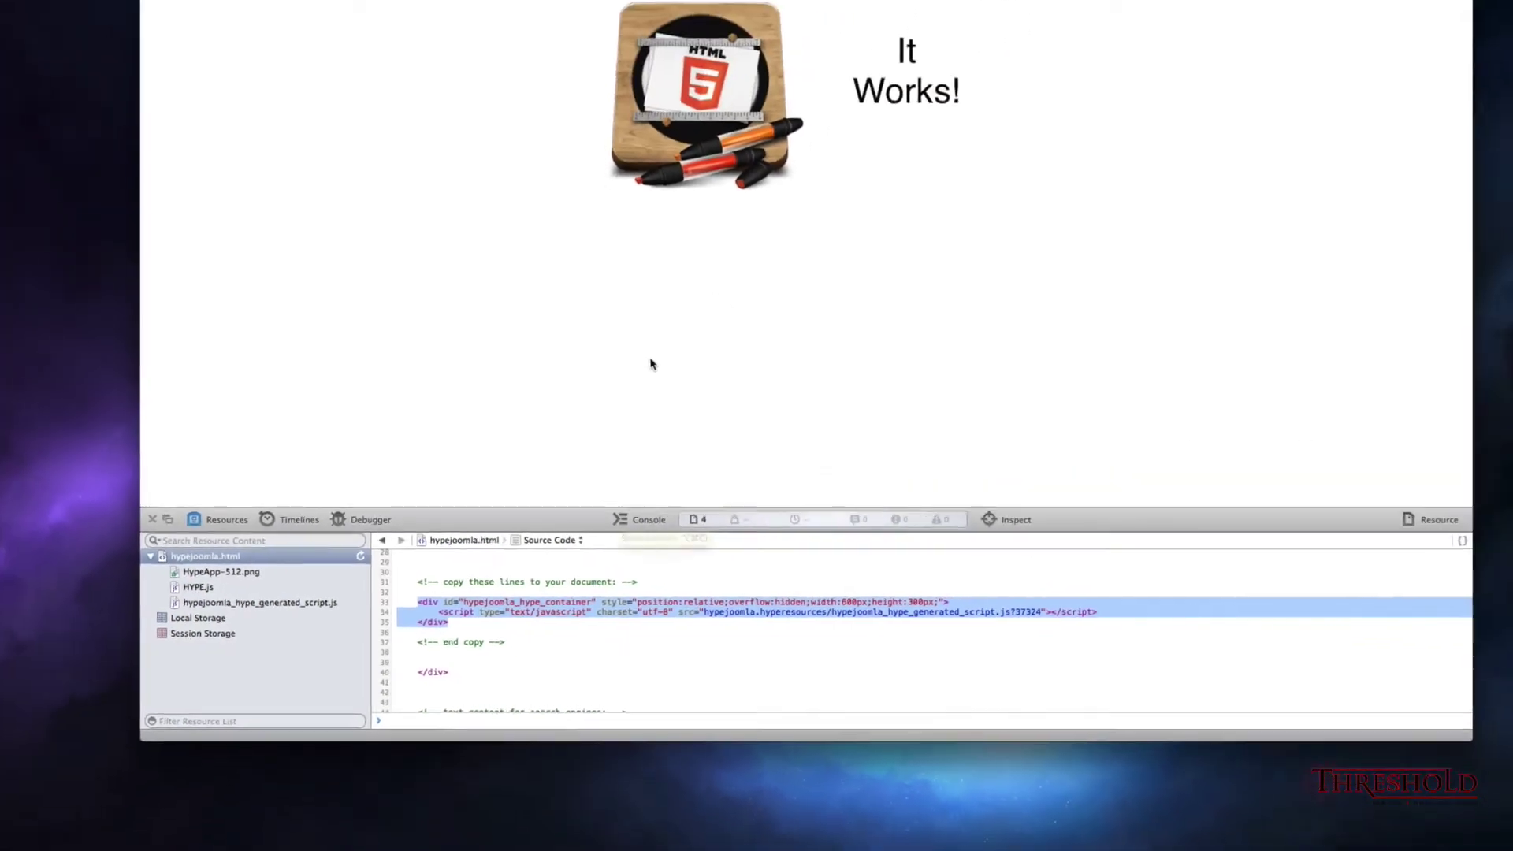
Switch to the Joomla administration page and install the JCE editor from the web extension catalogue.
{"action": "left_click", "coordinate": [600, 117]}
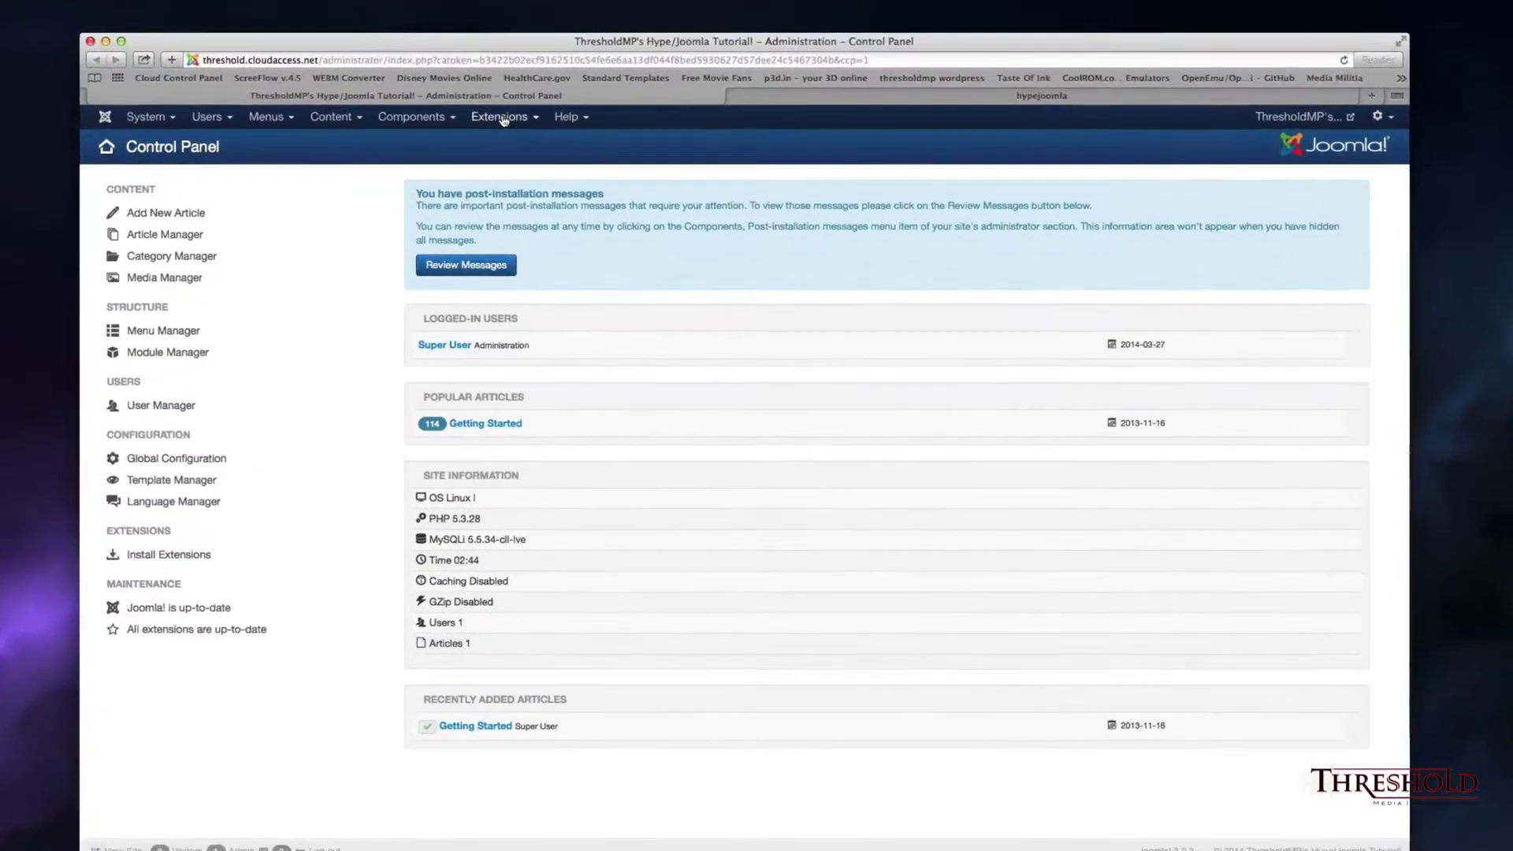
{"action": "left_click", "coordinate": [528, 132]}
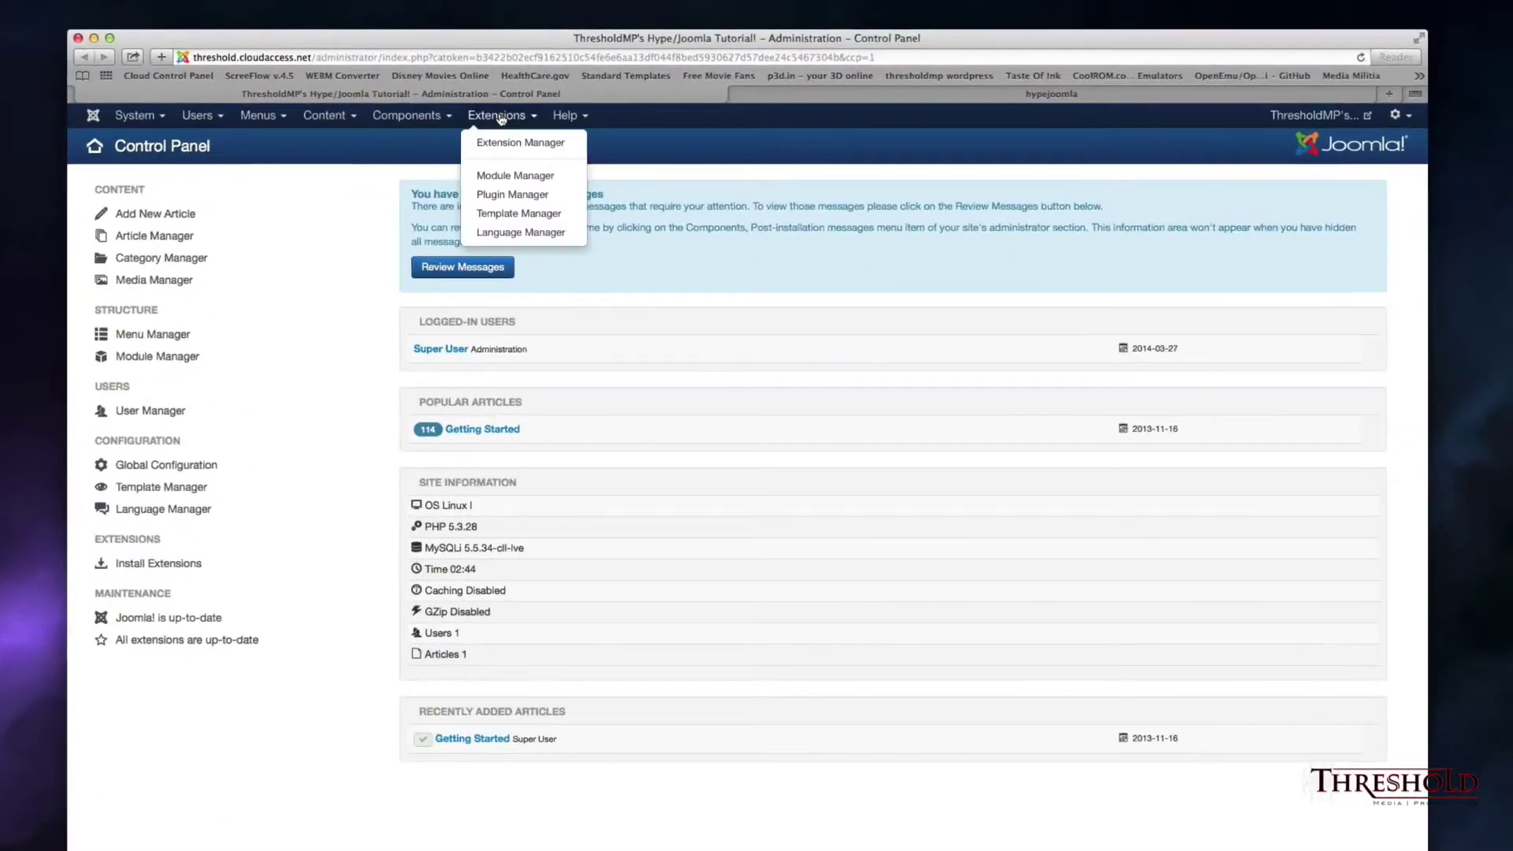
{"action": "left_click", "coordinate": [492, 147]}
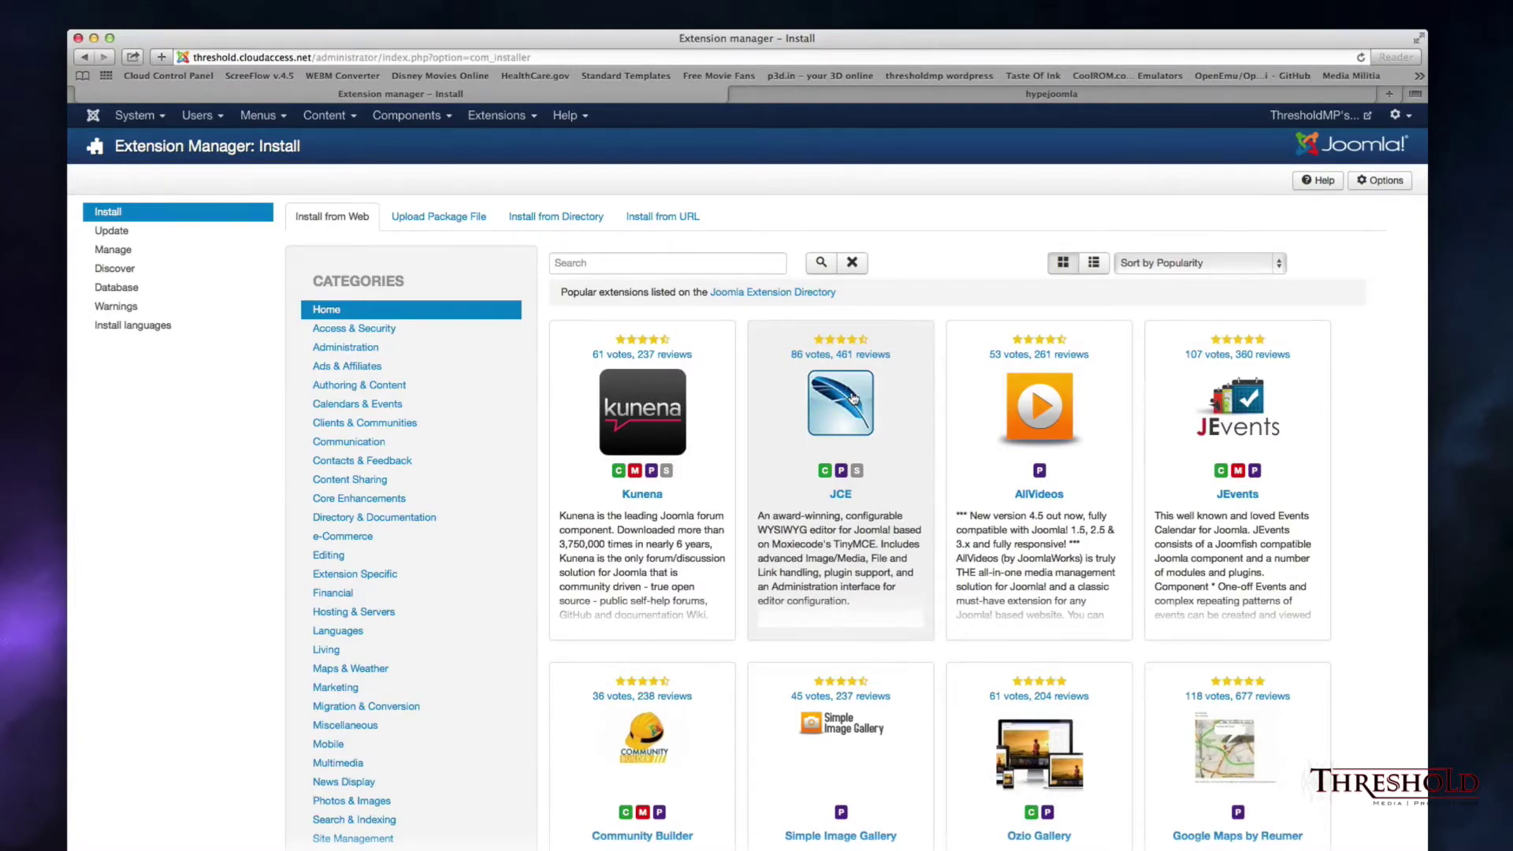
{"action": "left_click", "coordinate": [854, 398]}
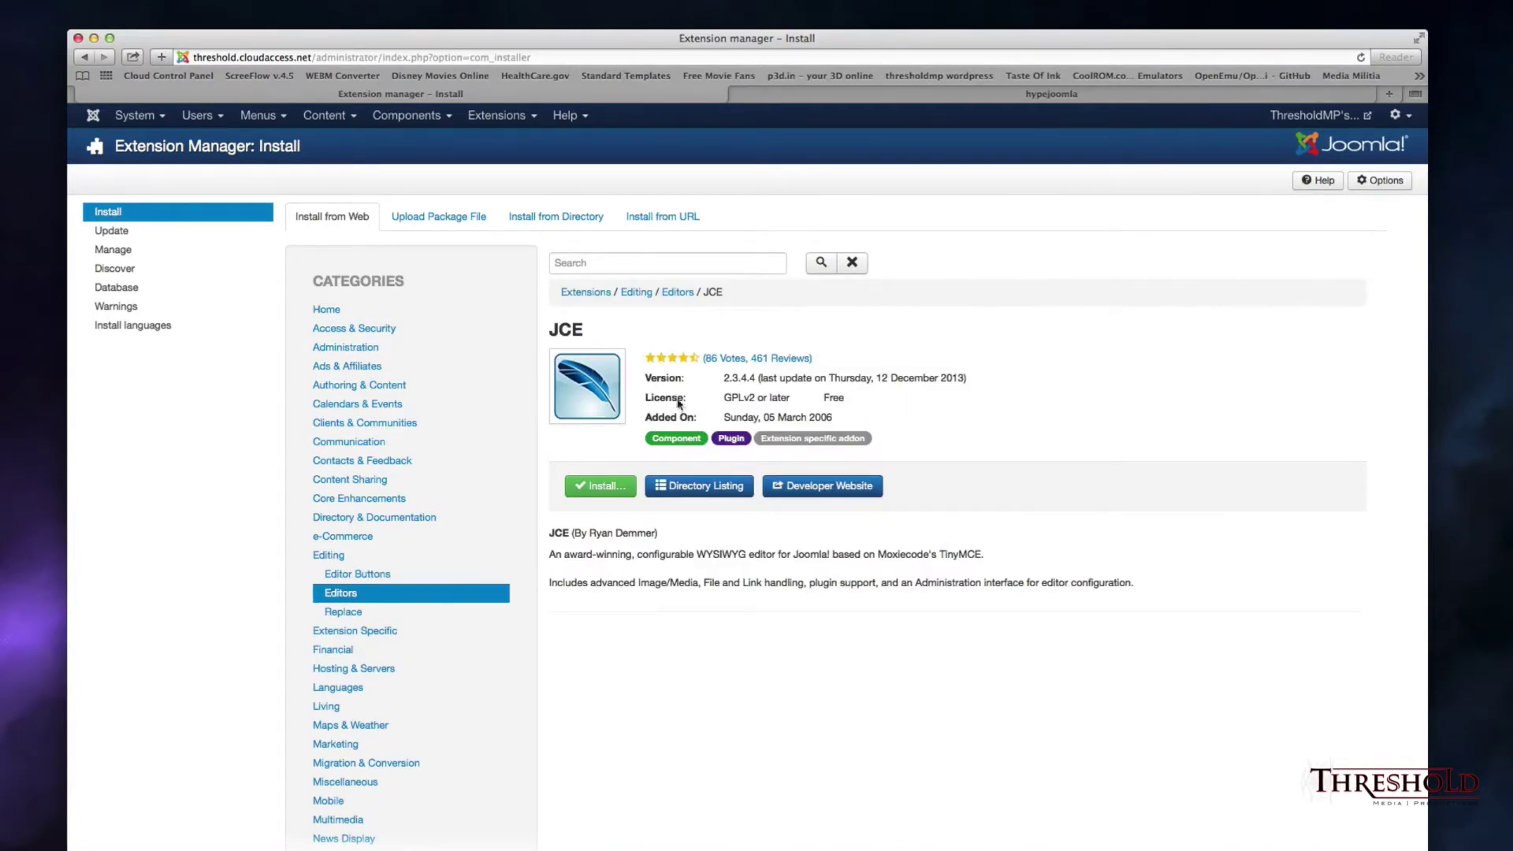
{"action": "left_click", "coordinate": [607, 488]}
{"action": "left_click", "coordinate": [429, 327]}
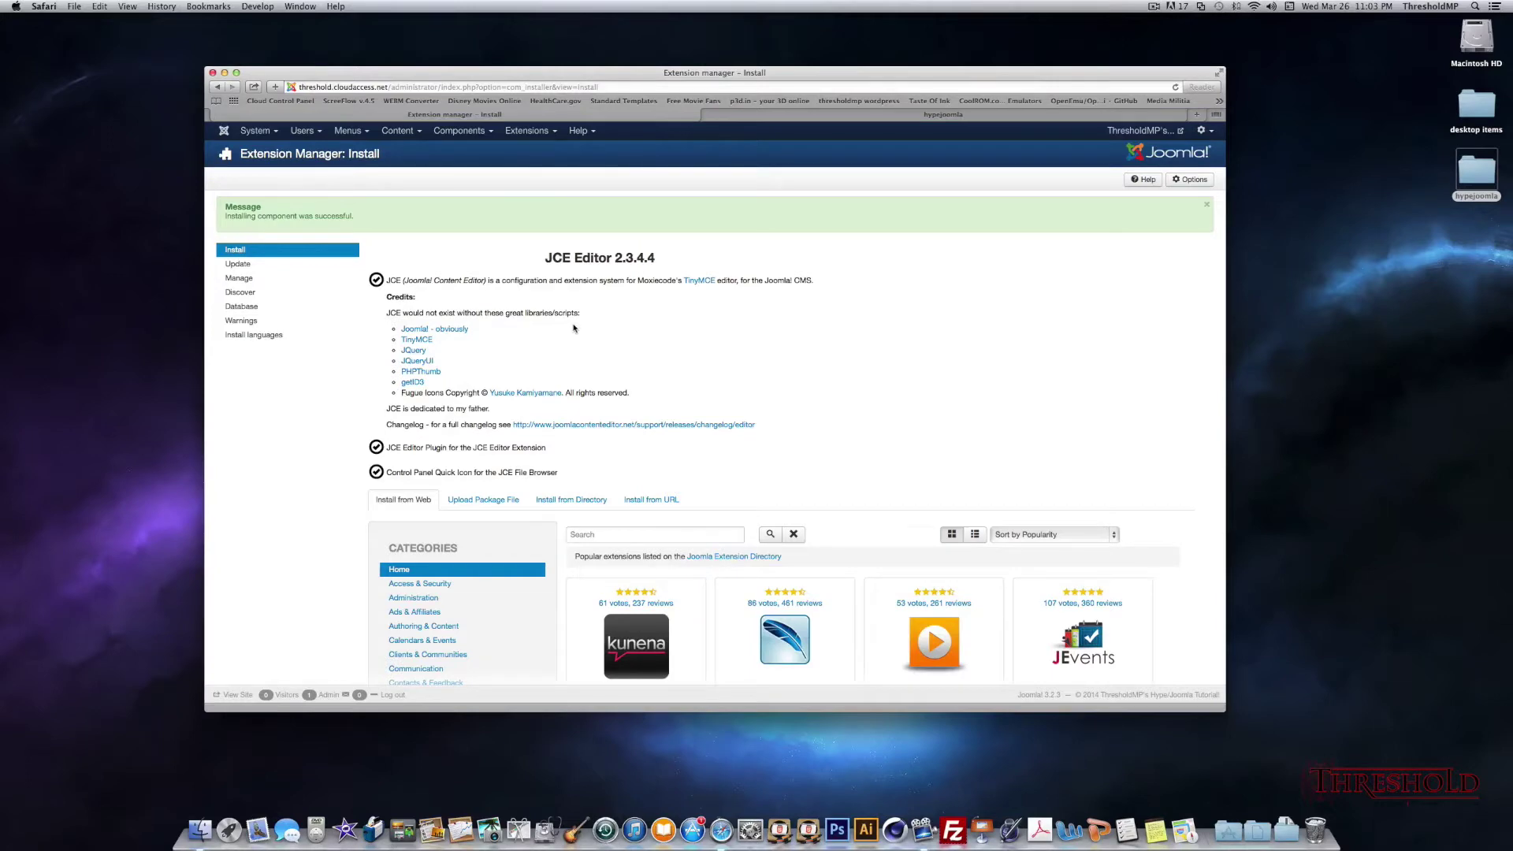
Search the web extension catalogue for "sourcerer" and install the Sourcerer plugin.
{"action": "left_click", "coordinate": [525, 134]}
{"action": "left_click", "coordinate": [536, 156]}
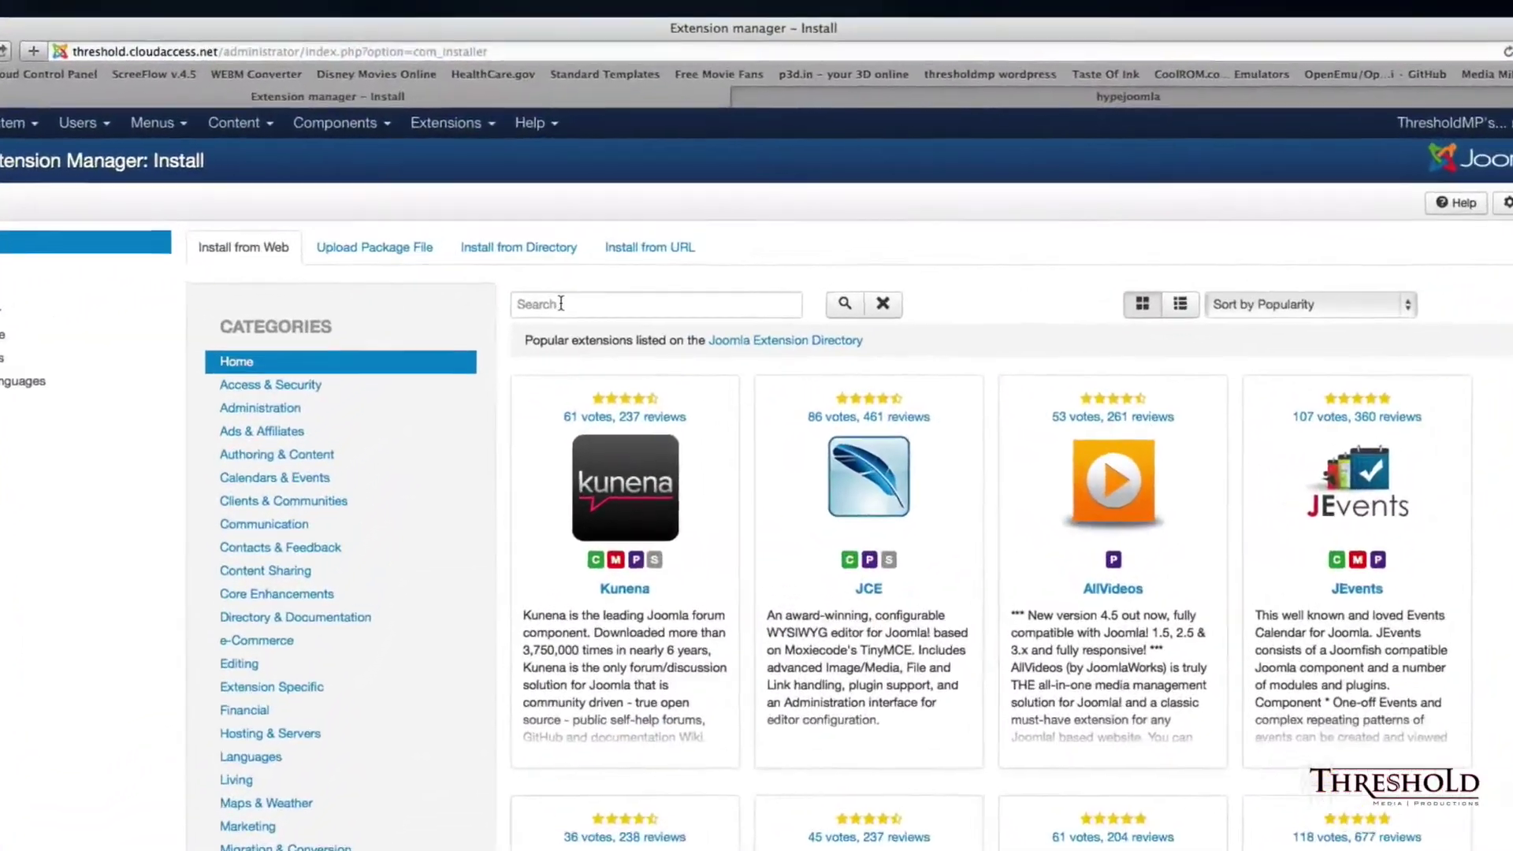
{"action": "left_click", "coordinate": [562, 303]}
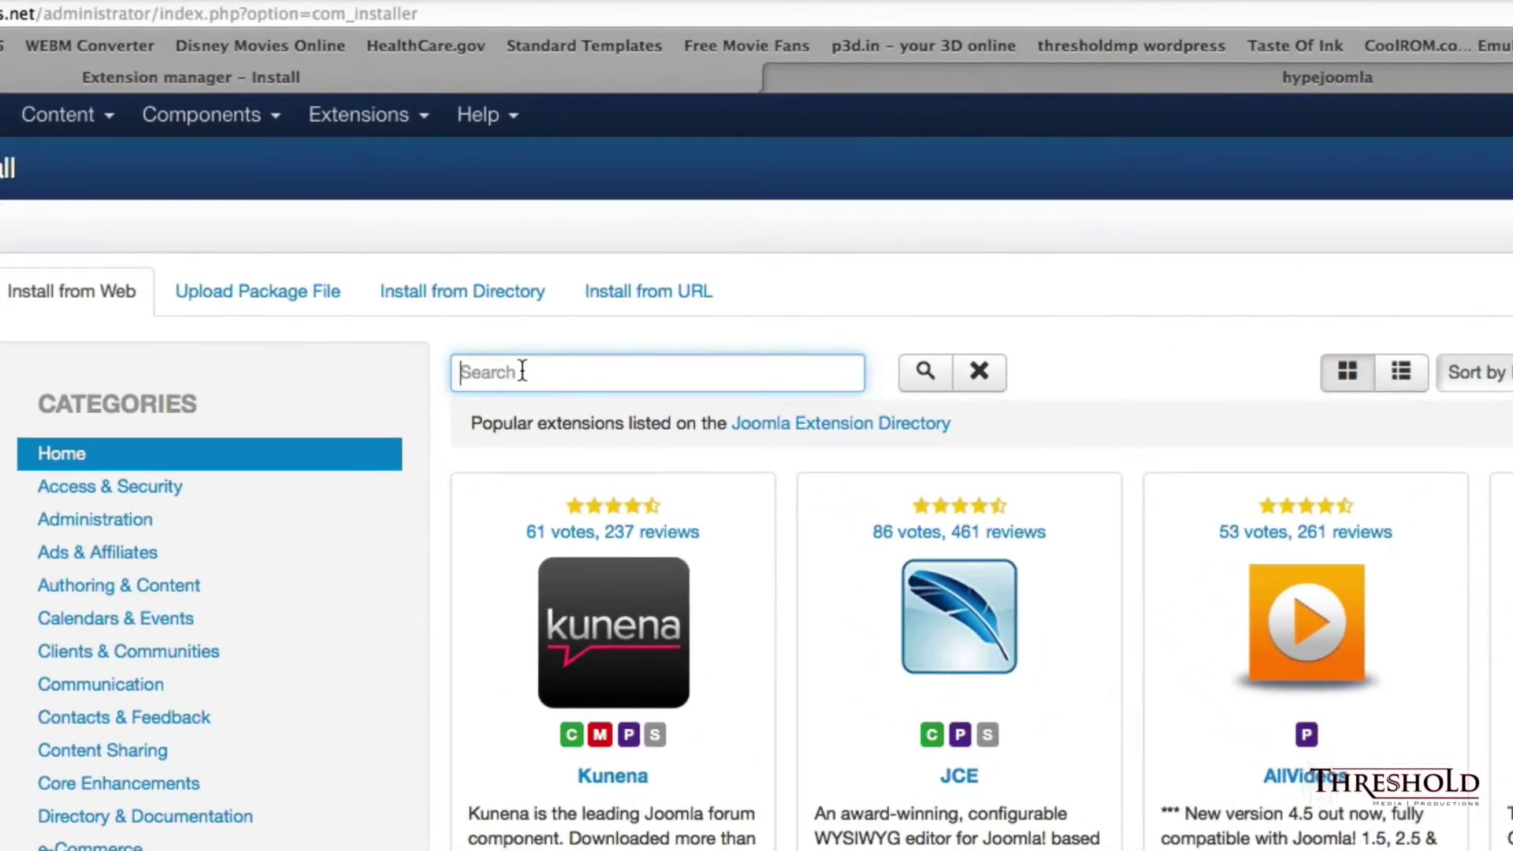
{"action": "type", "text": "sourcerer"}
{"action": "key", "text": "Return"}
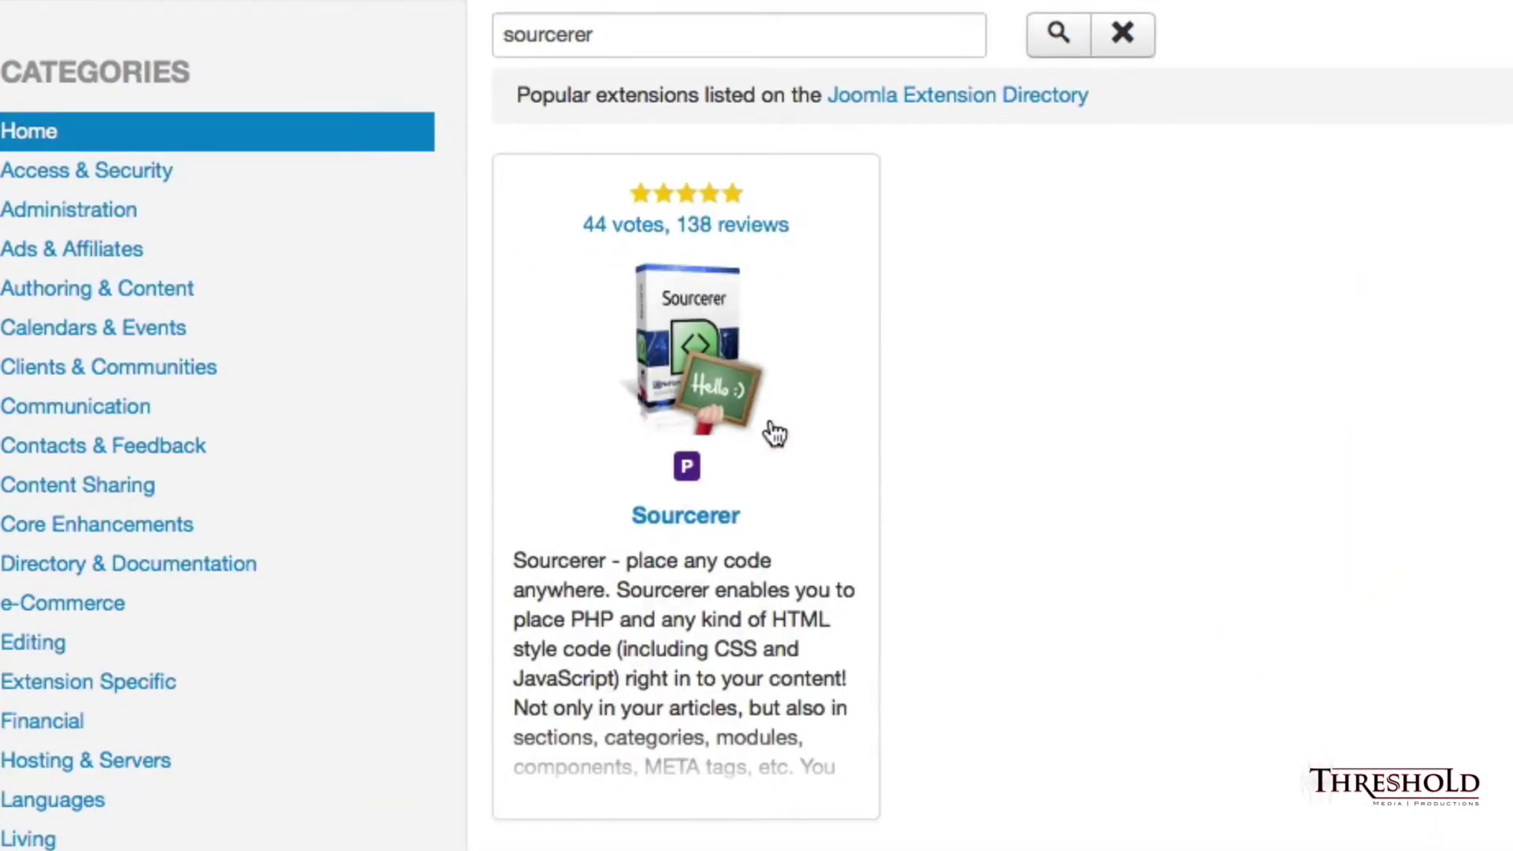
{"action": "left_click", "coordinate": [724, 367]}
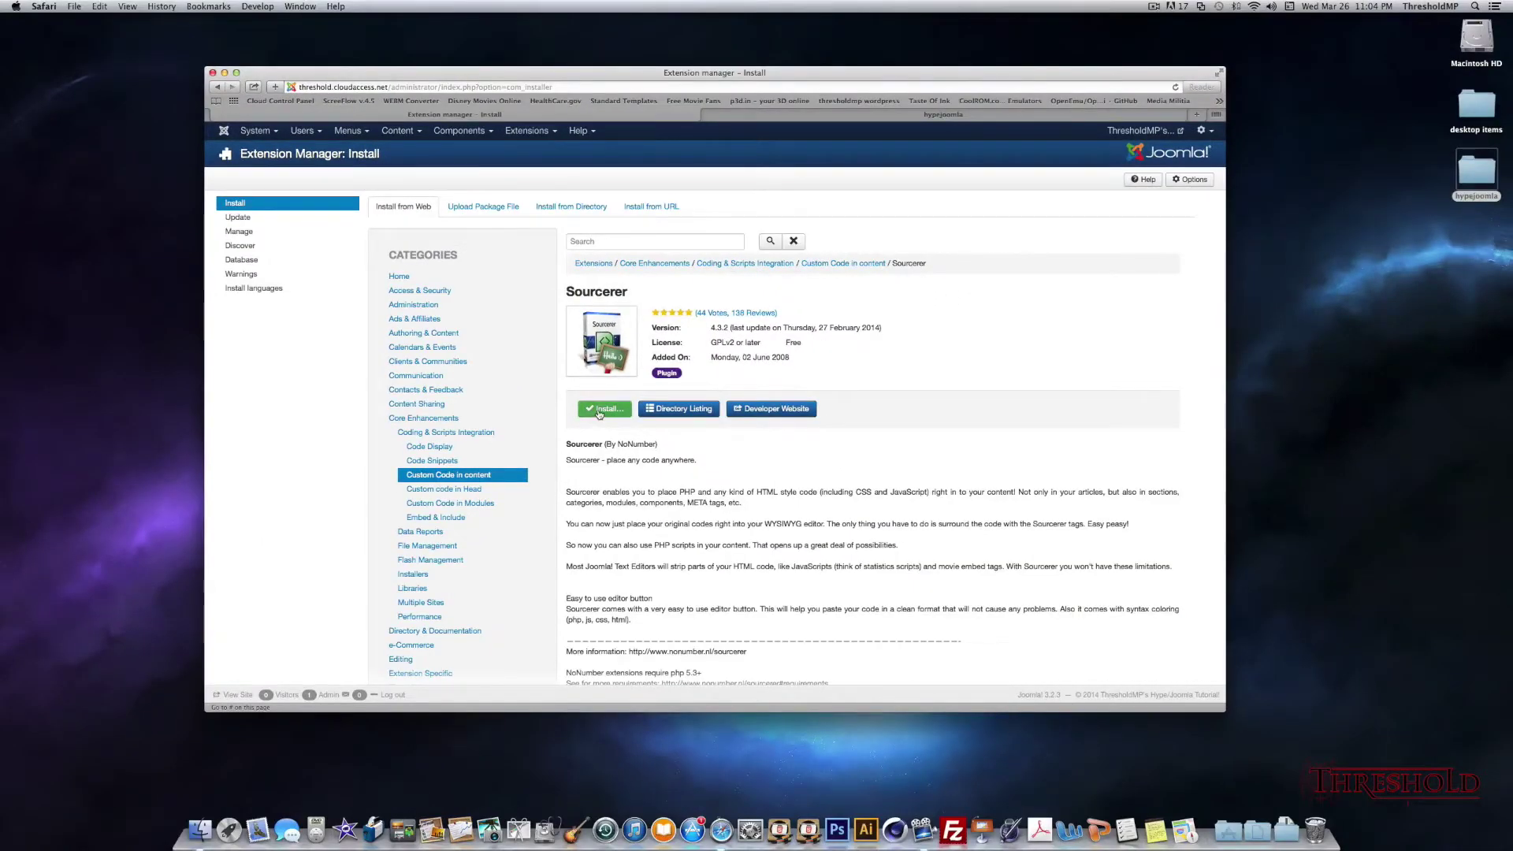
{"action": "left_click", "coordinate": [599, 410]}
{"action": "left_click", "coordinate": [498, 292]}
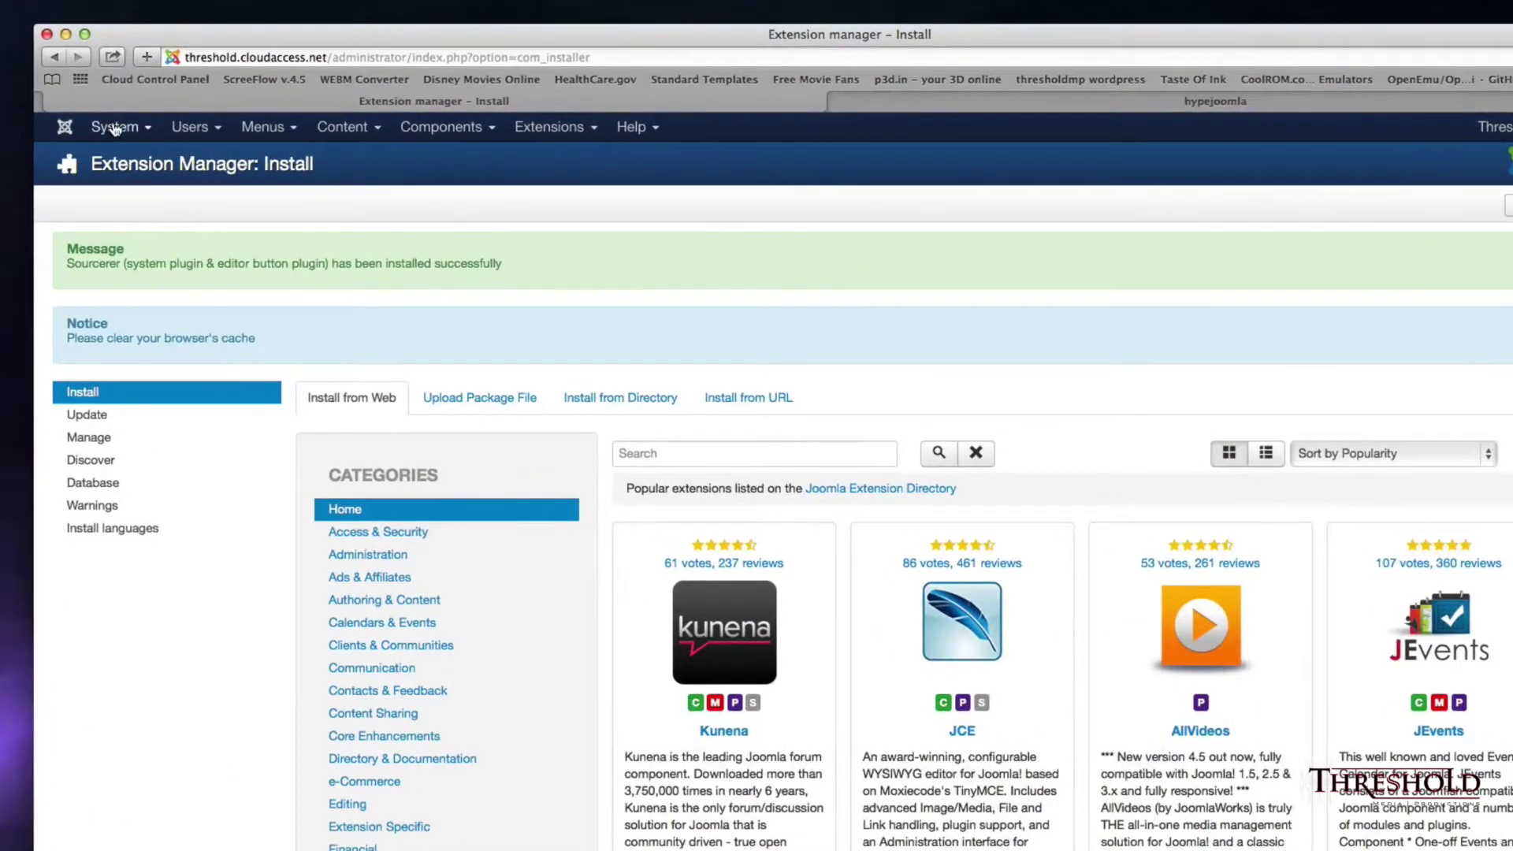
Set the default editor to Editor - JCE in the global configuration, then save and close it.
{"action": "left_click", "coordinate": [257, 130]}
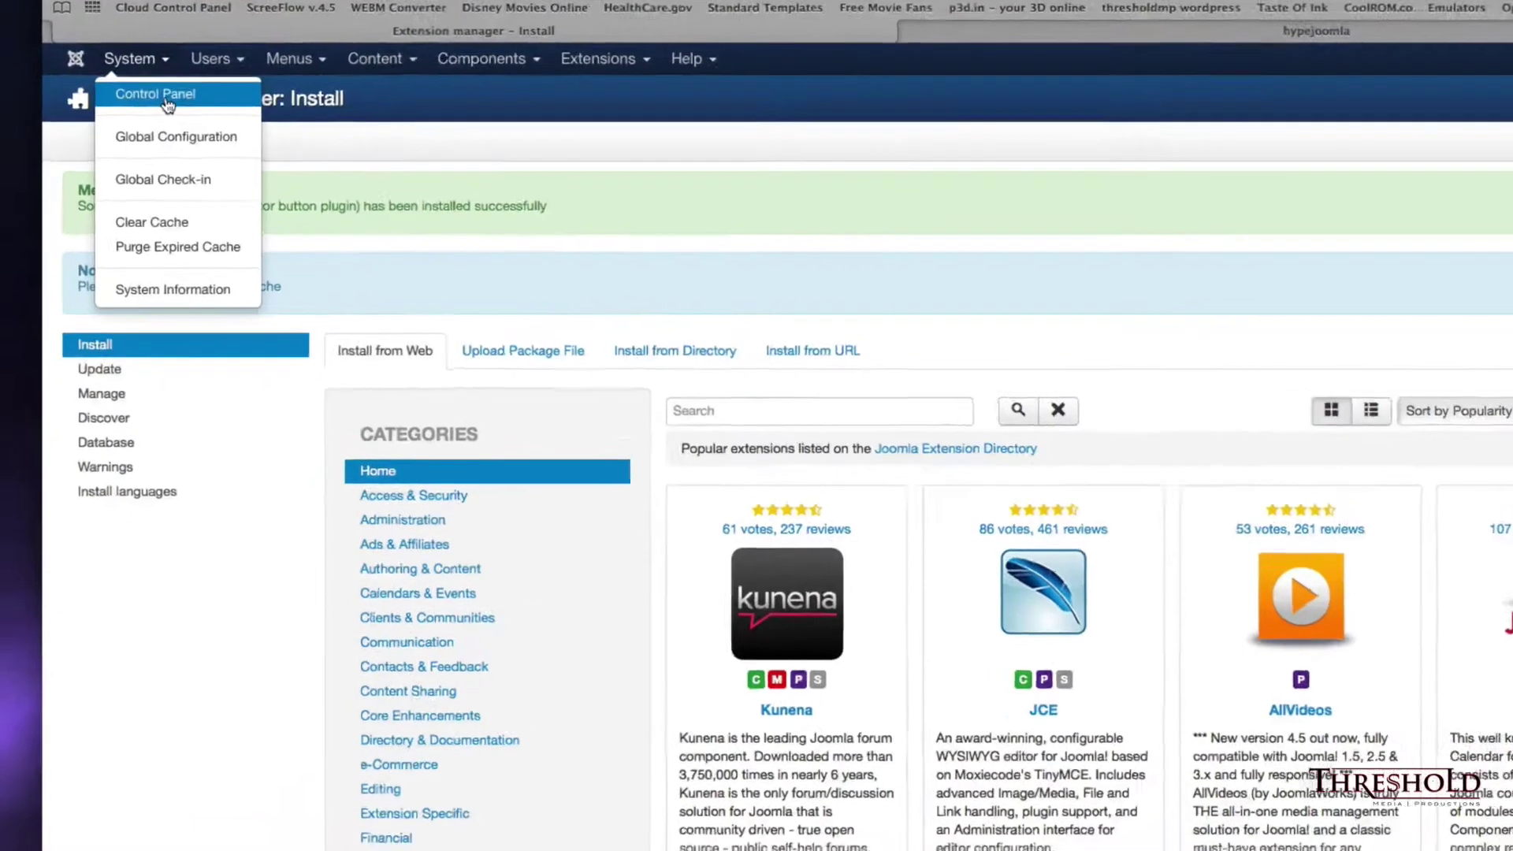
{"action": "left_click", "coordinate": [149, 161]}
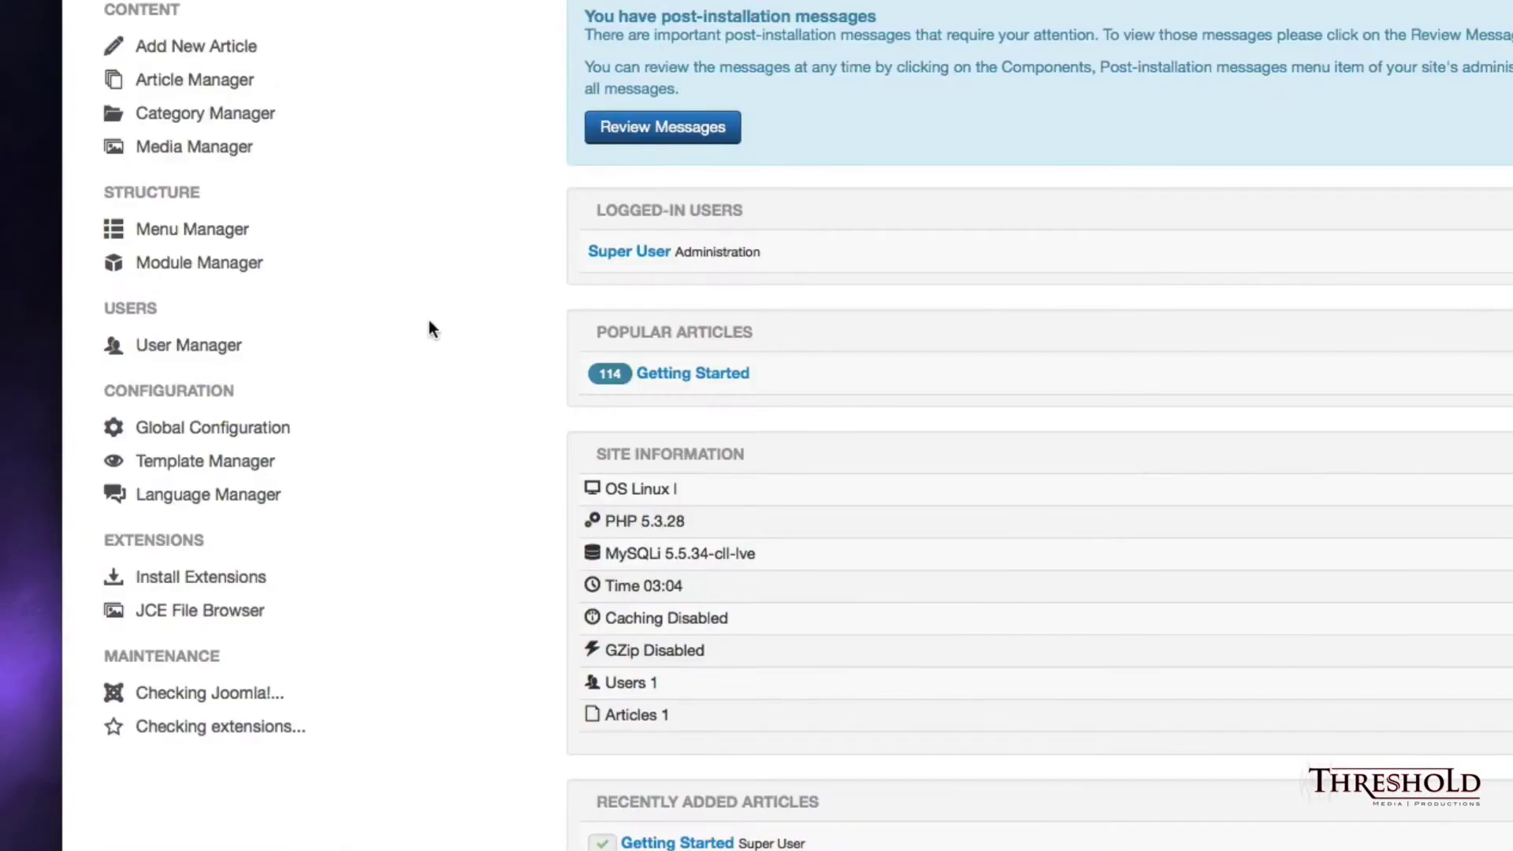
{"action": "left_click", "coordinate": [221, 427]}
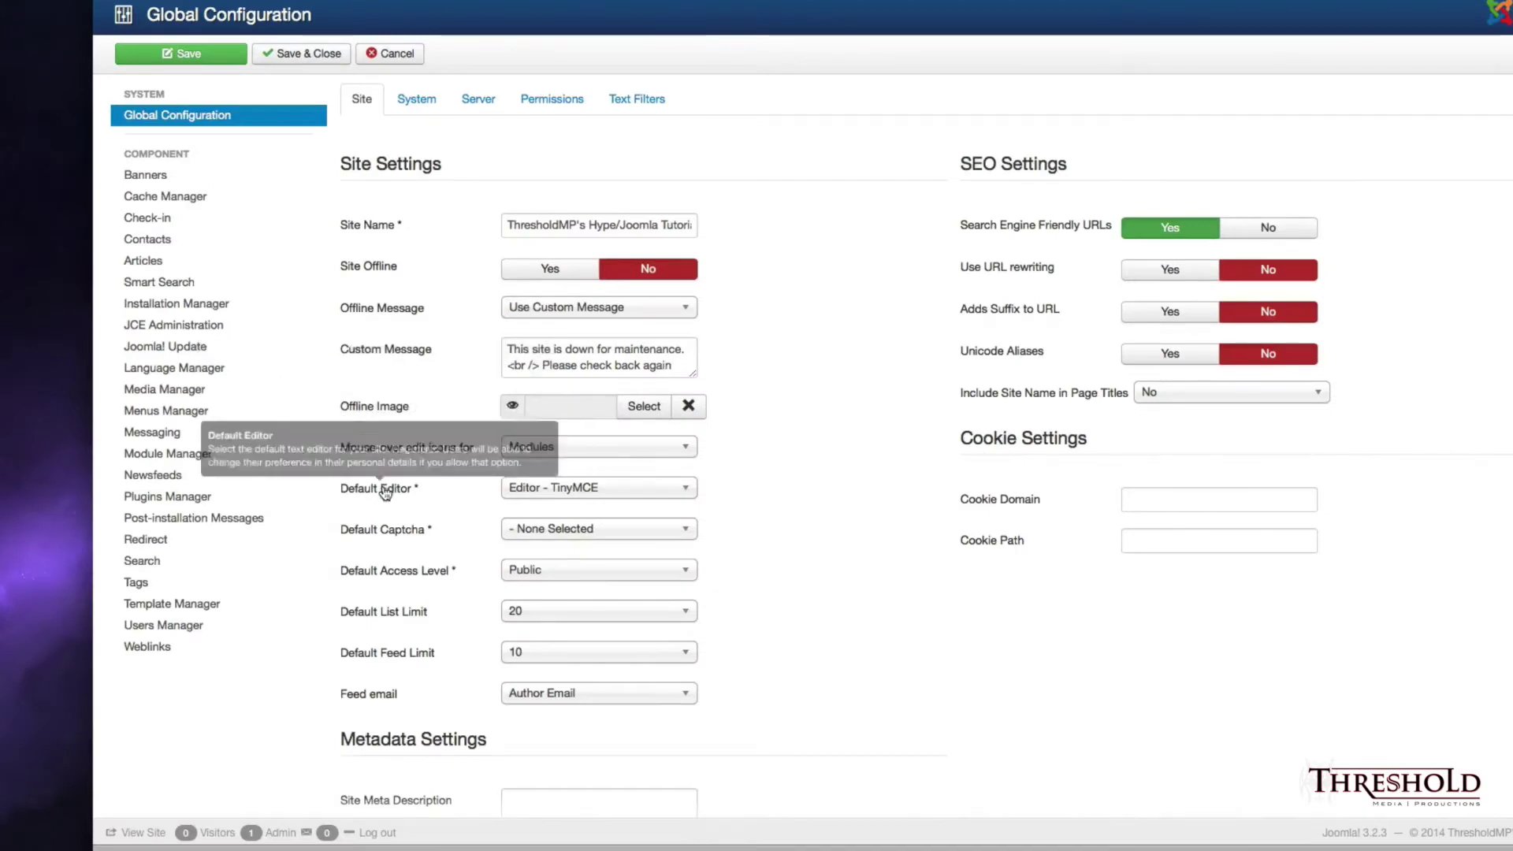
{"action": "left_click", "coordinate": [602, 490]}
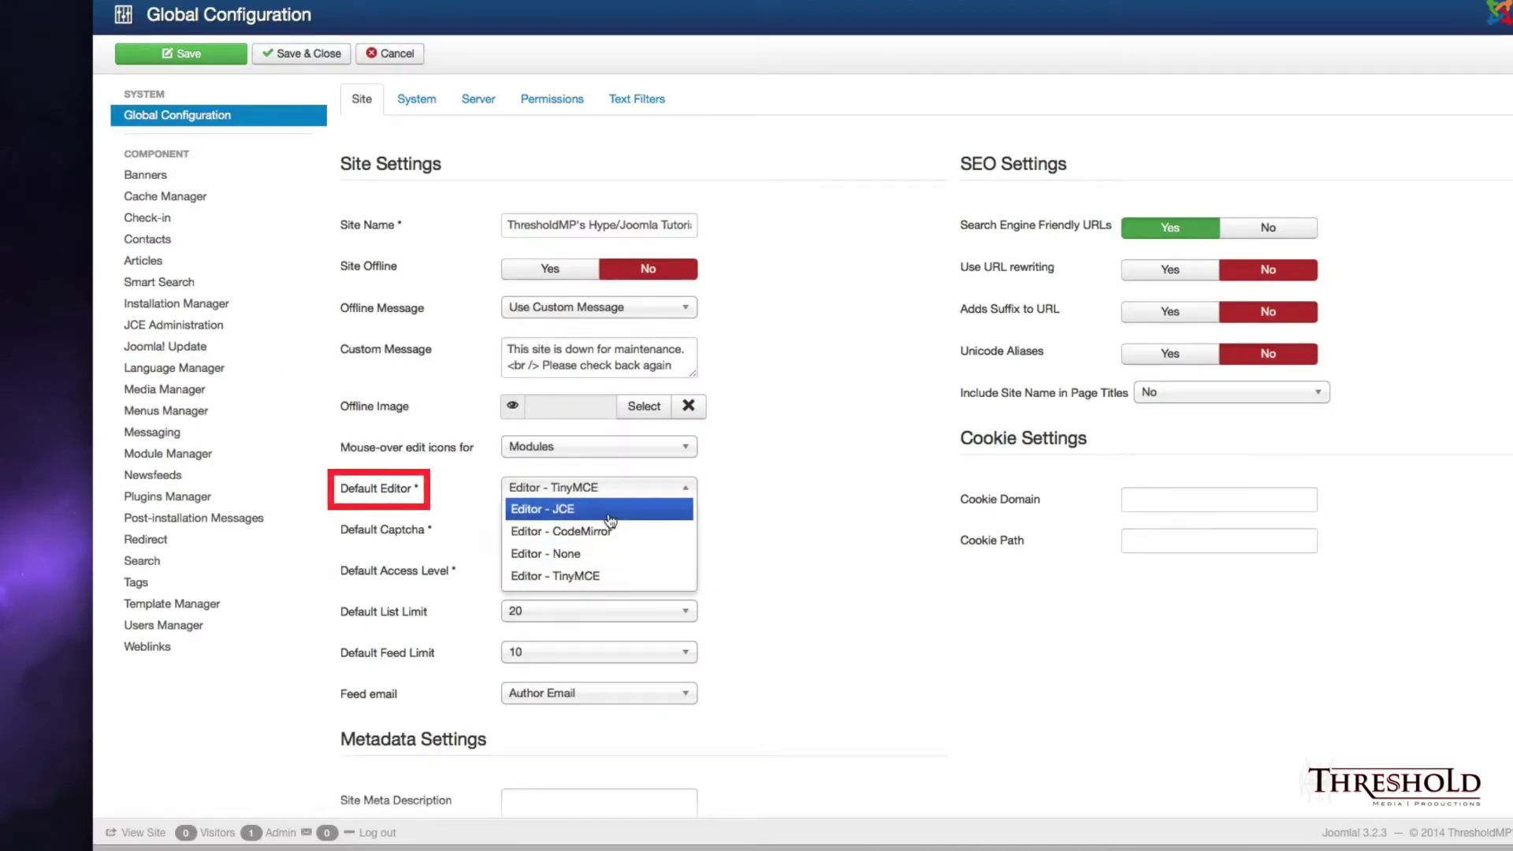
{"action": "left_click", "coordinate": [610, 514]}
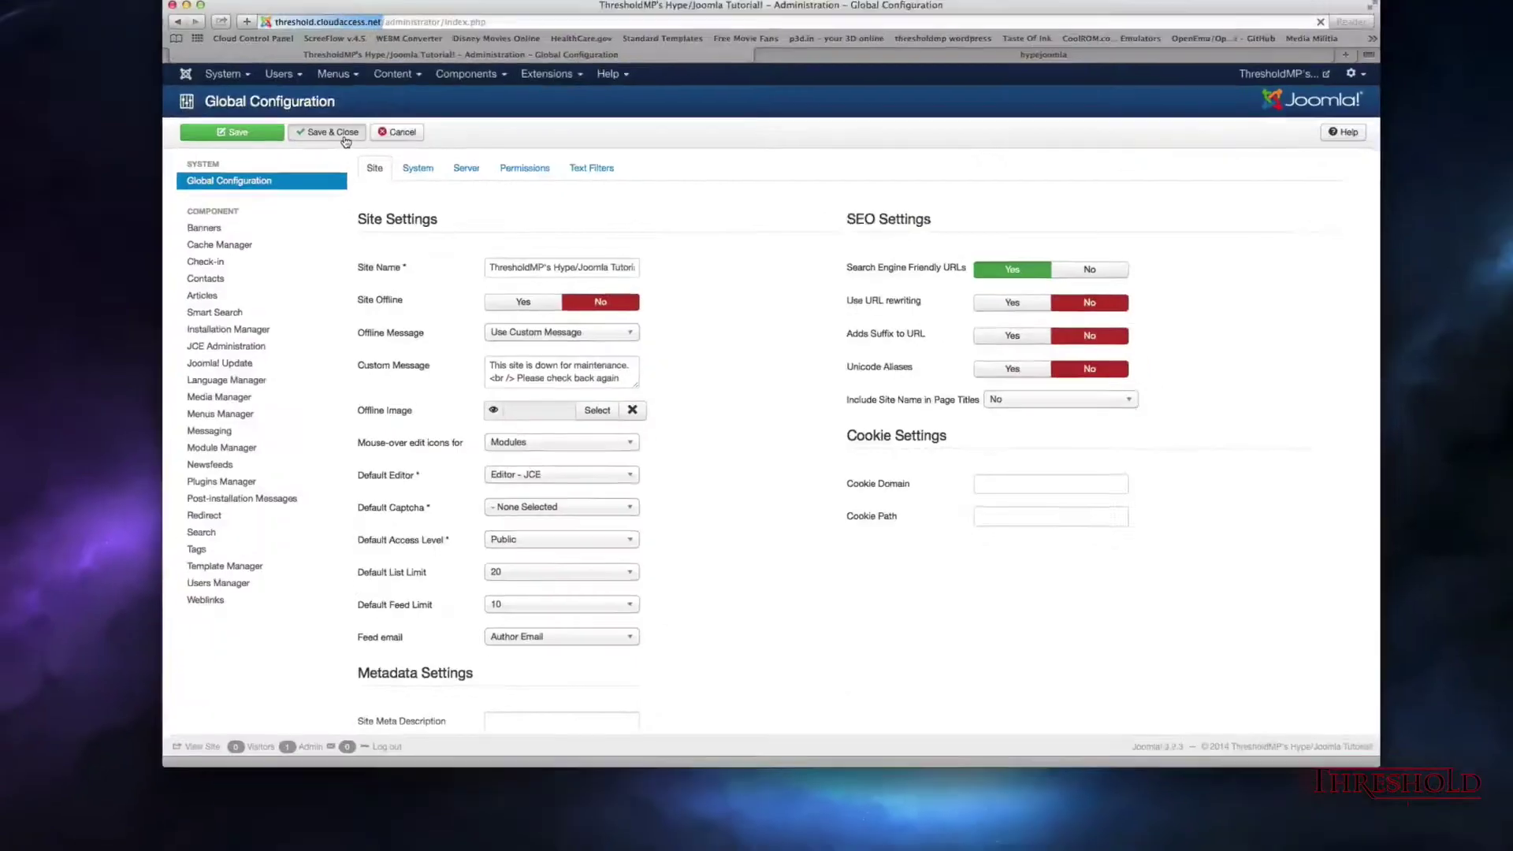
{"action": "left_click", "coordinate": [344, 138]}
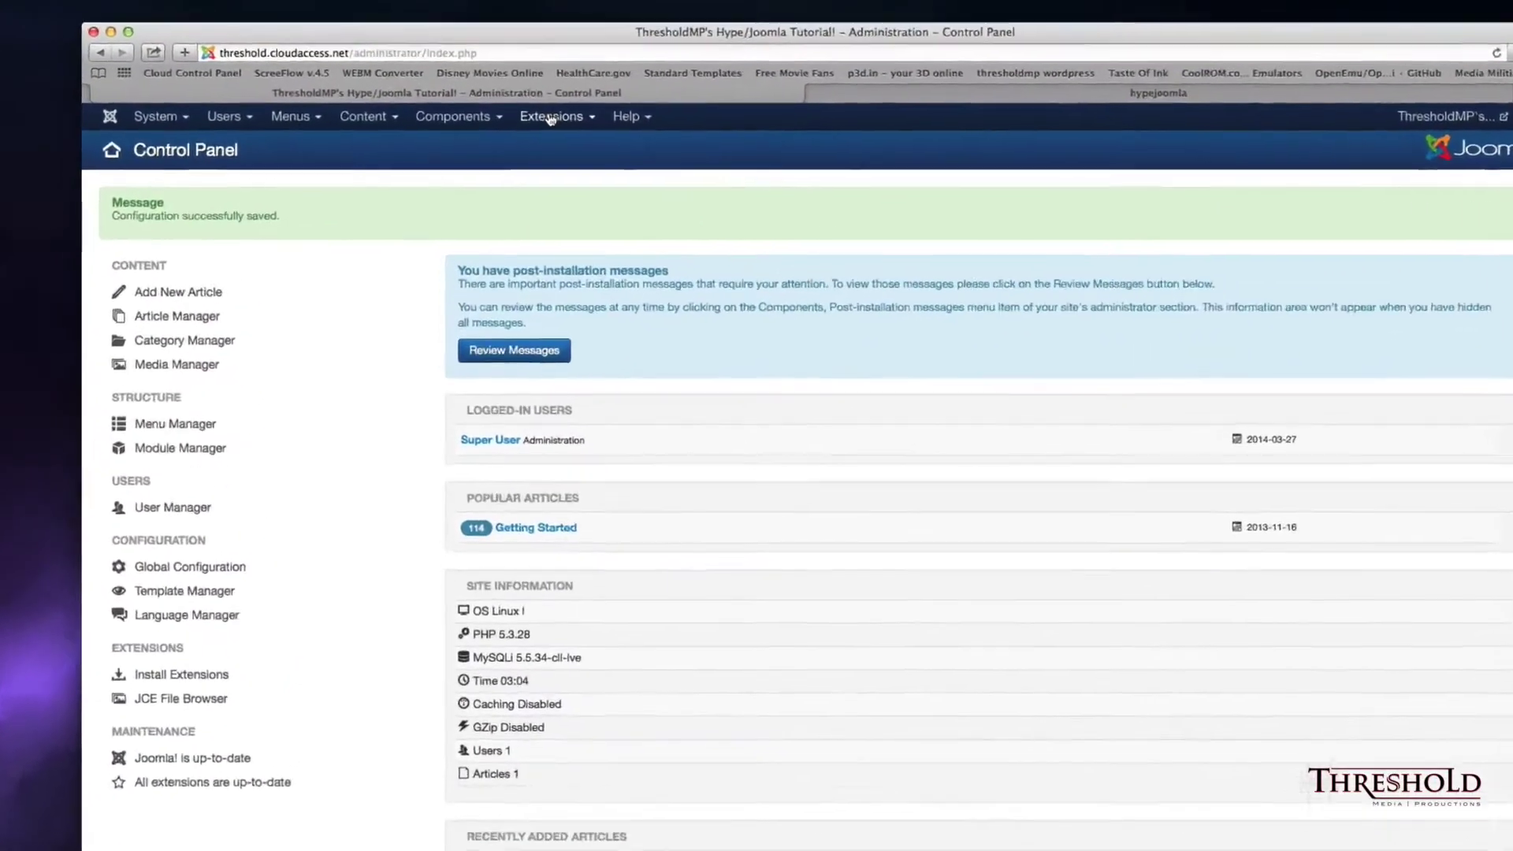
Open the list of managed extensions and search it for "sourcerer".
{"action": "left_click", "coordinate": [551, 119]}
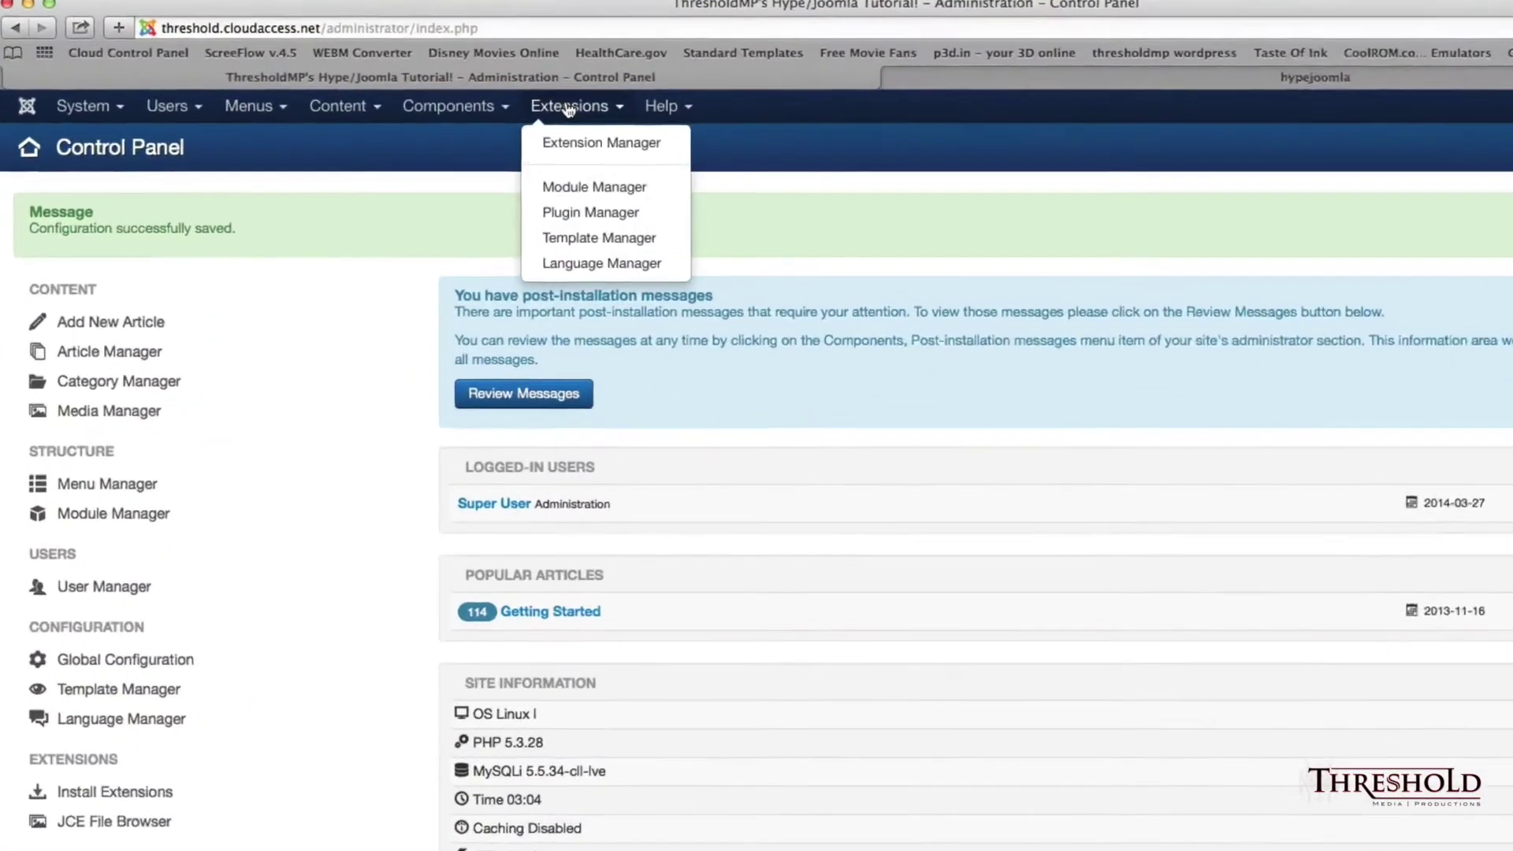
{"action": "left_click", "coordinate": [553, 156]}
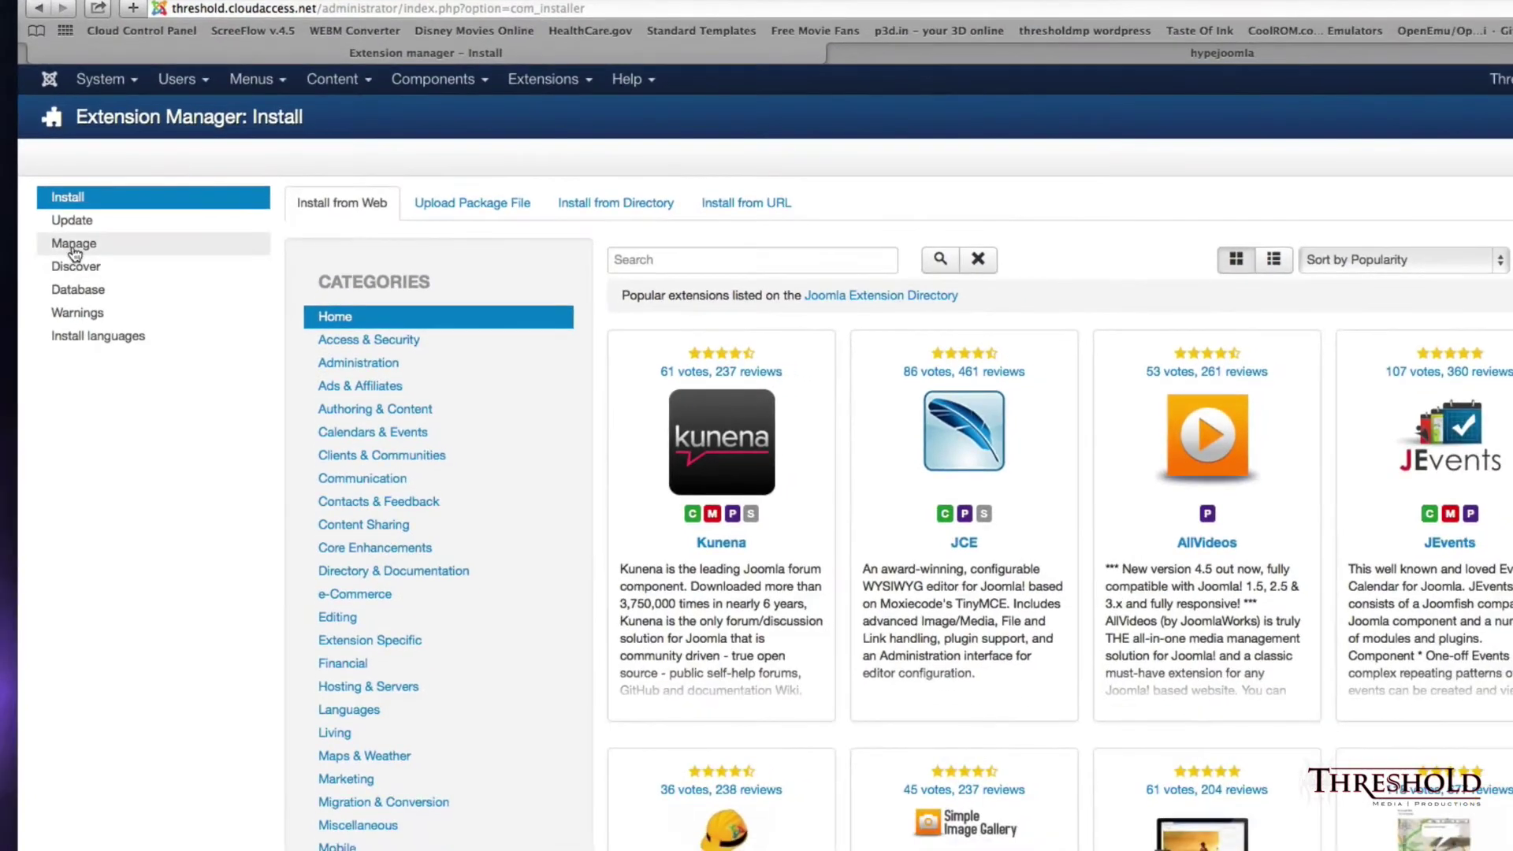
{"action": "left_click", "coordinate": [78, 244]}
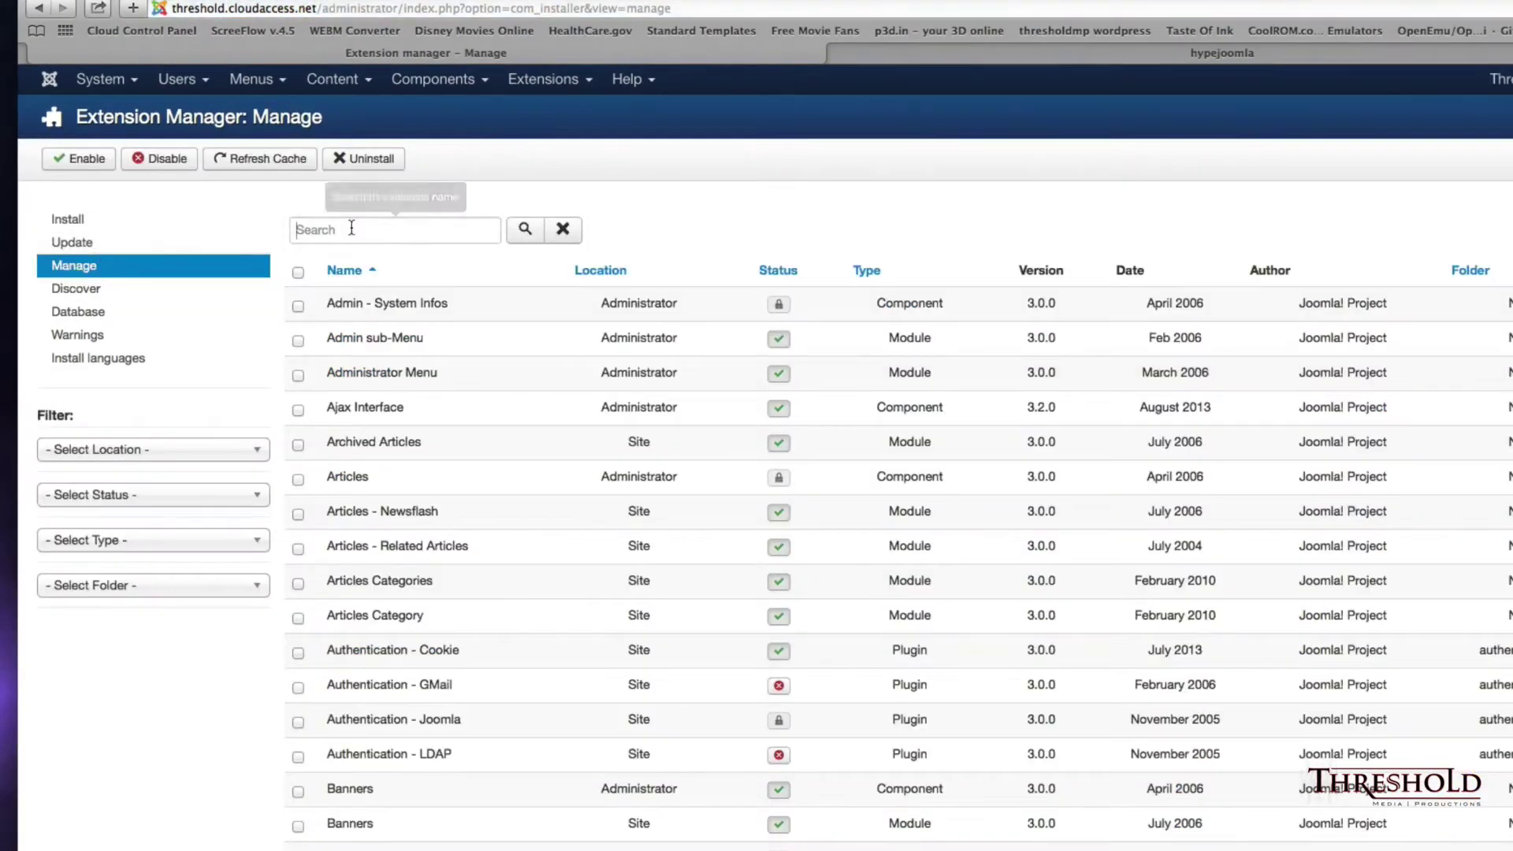
{"action": "type", "text": "sourcerer"}
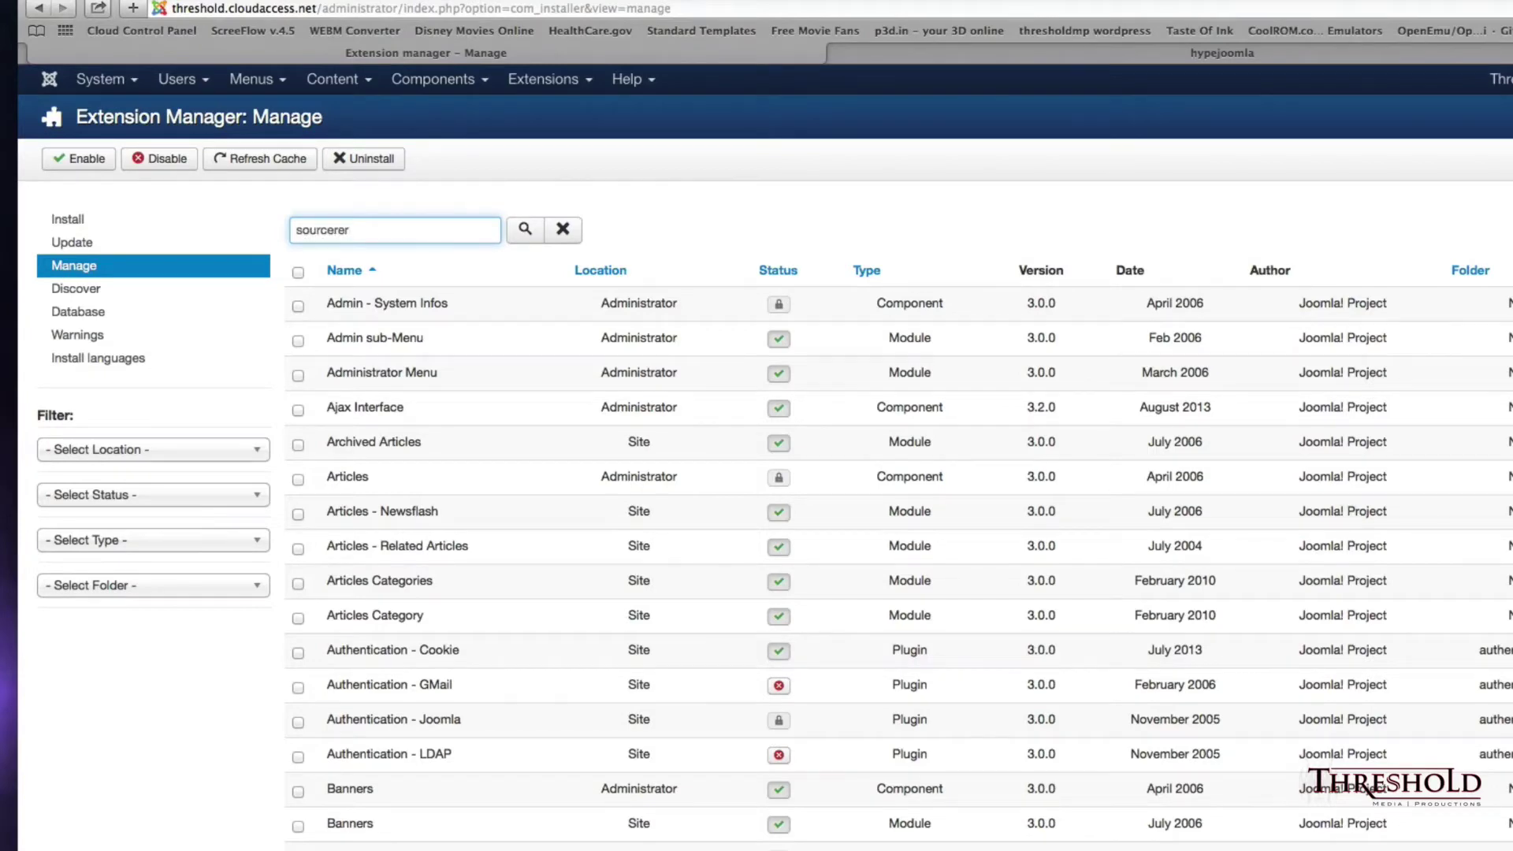
{"action": "left_click", "coordinate": [525, 229]}
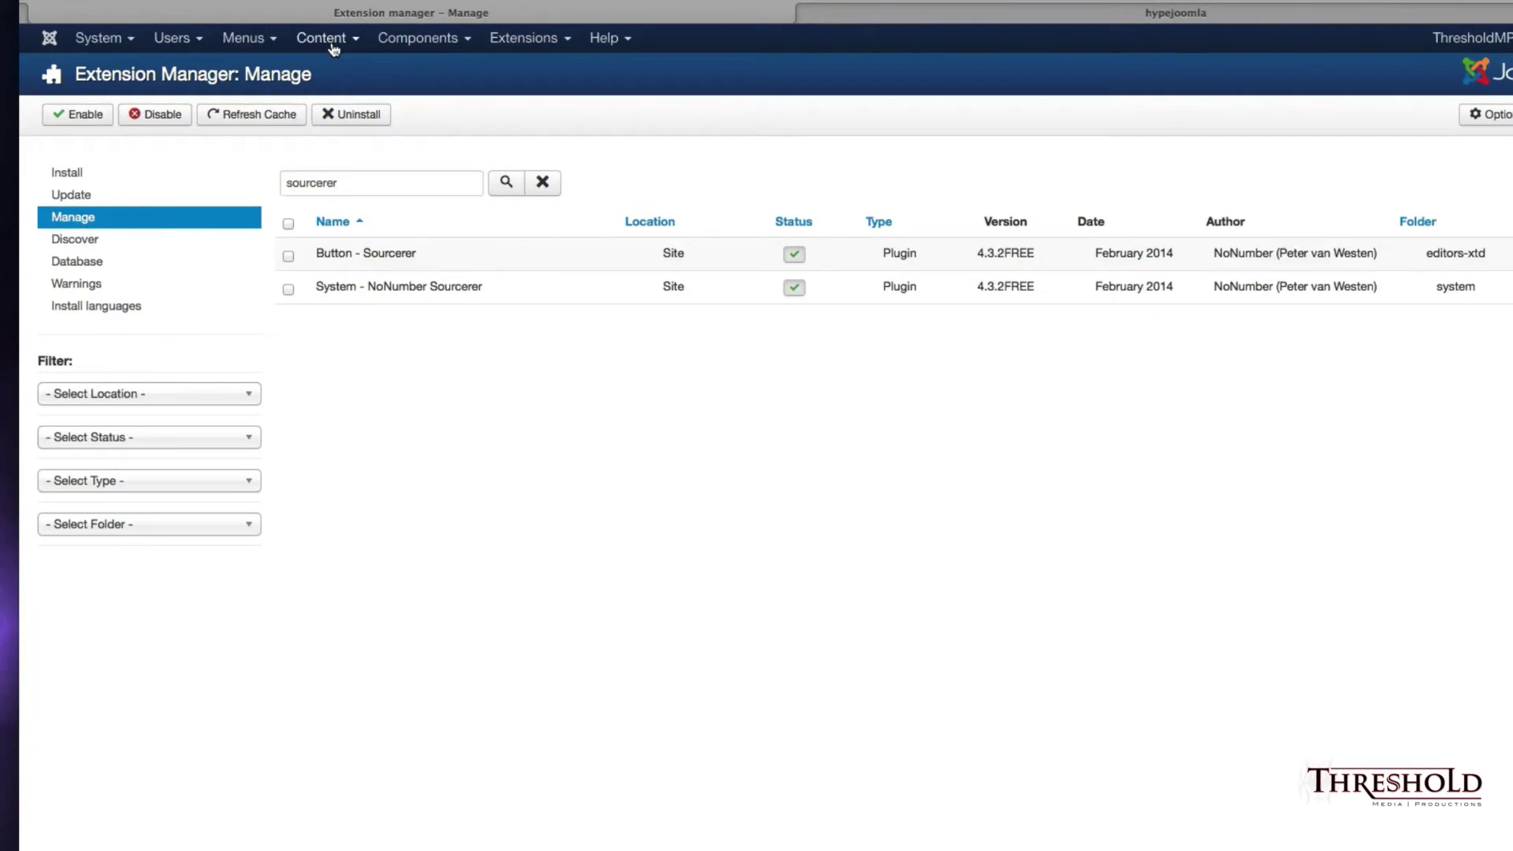
Open the Getting Started article for editing from the Article Manager, and show the site's front page.
{"action": "left_click", "coordinate": [334, 46]}
{"action": "left_click", "coordinate": [332, 72]}
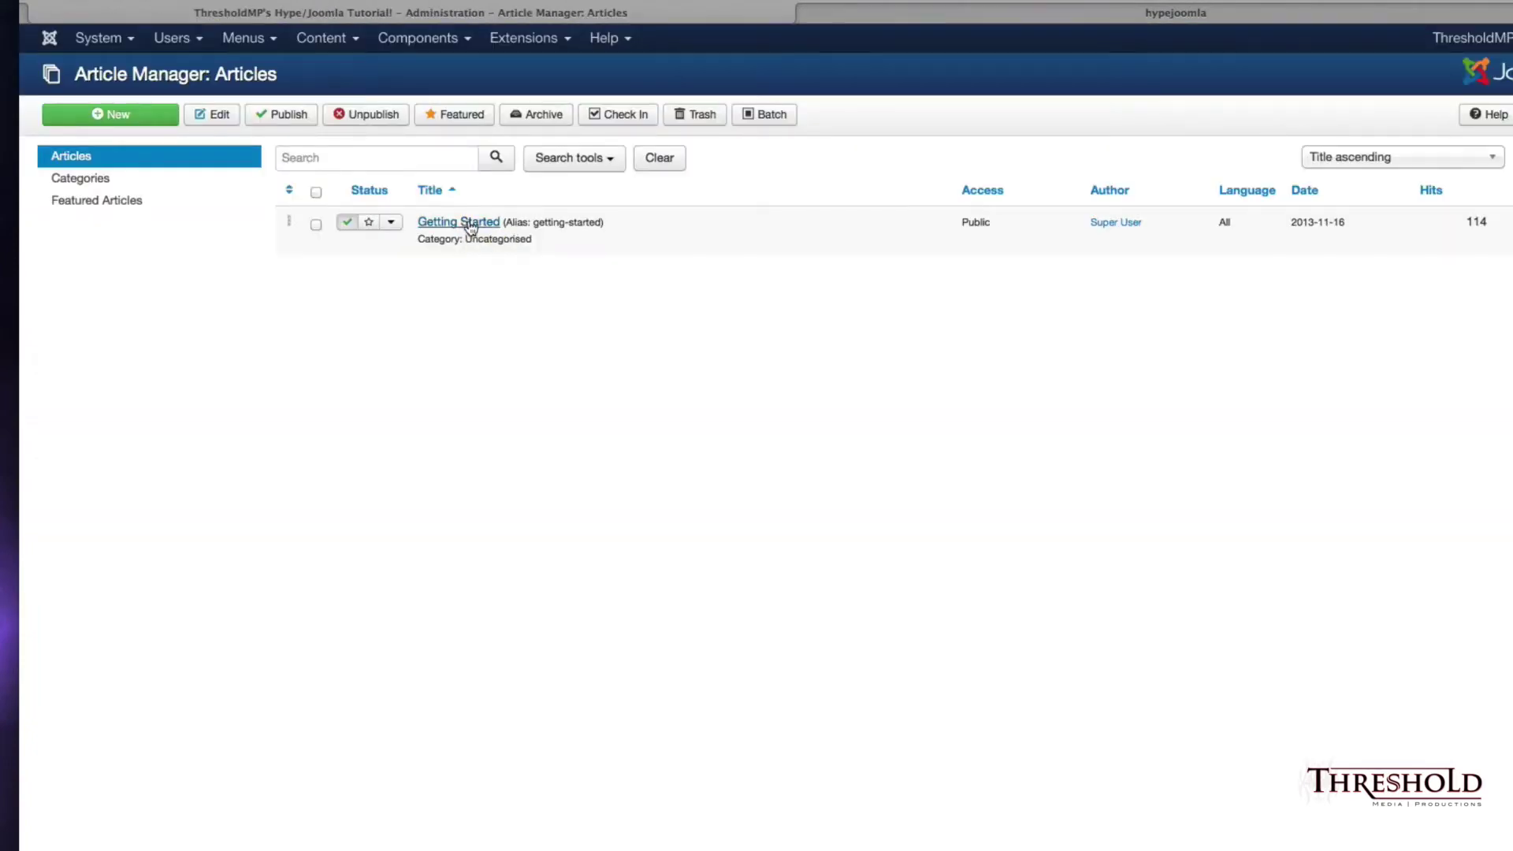
{"action": "left_click", "coordinate": [471, 224]}
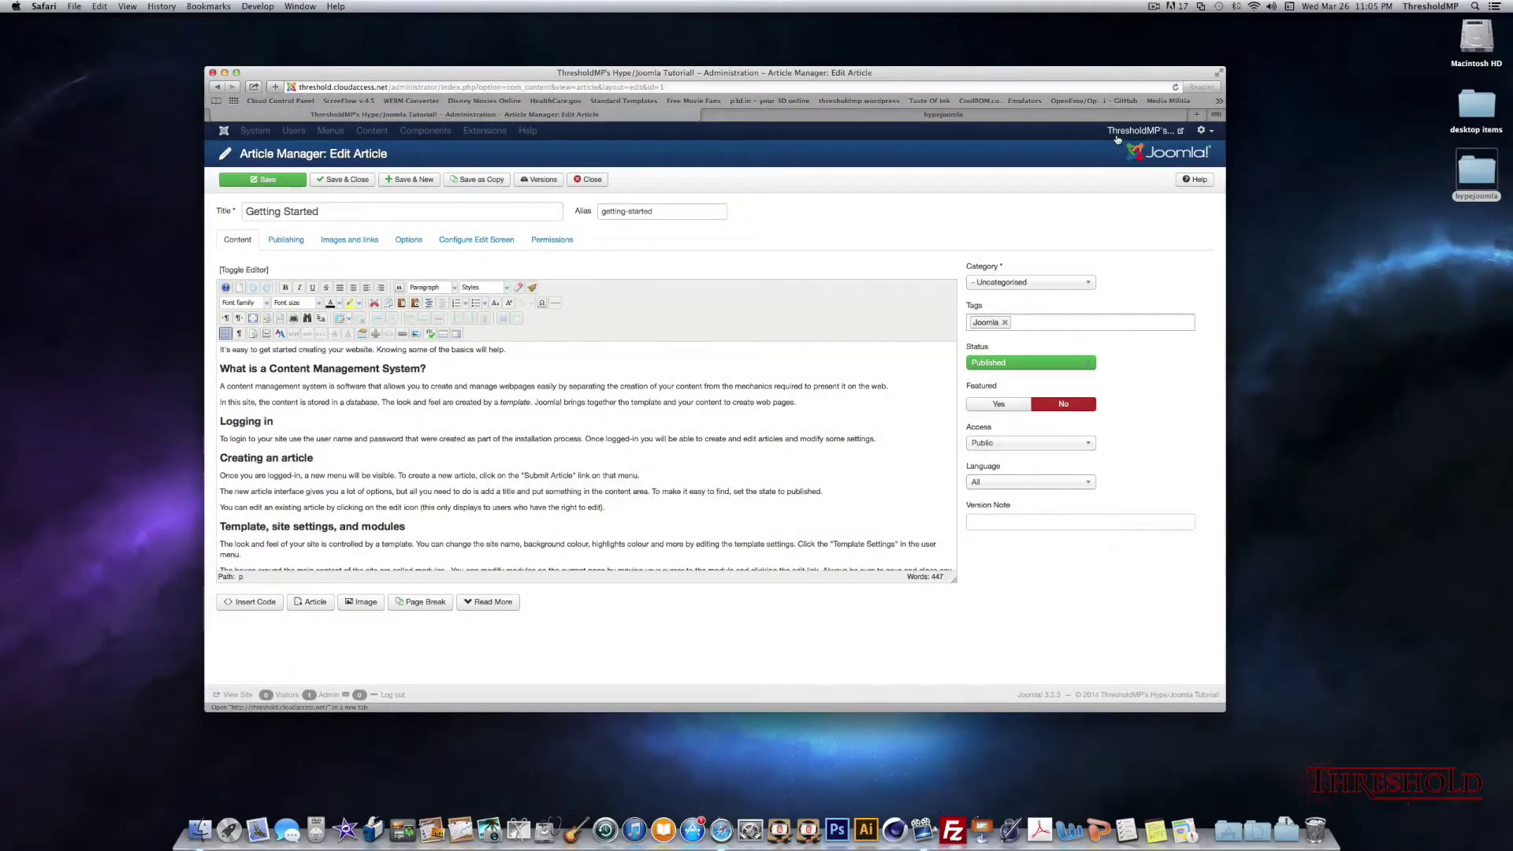
{"action": "left_click", "coordinate": [1125, 132]}
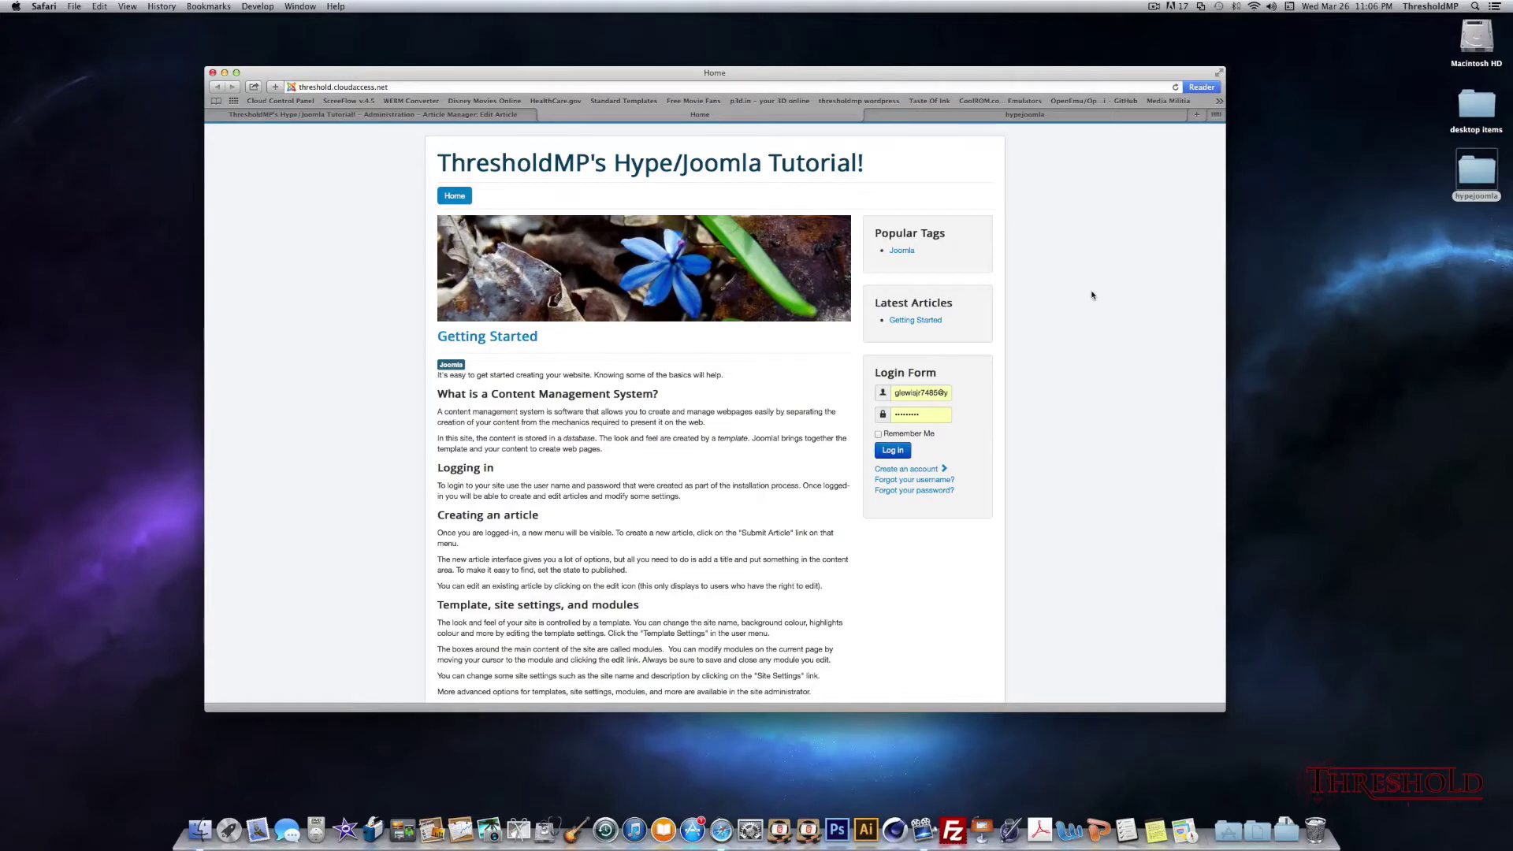
Switch to FileZilla, connect to threshold.cloudaccess.net through the recent connections, and open the remote httpdocs directory.
{"action": "left_click", "coordinate": [954, 833]}
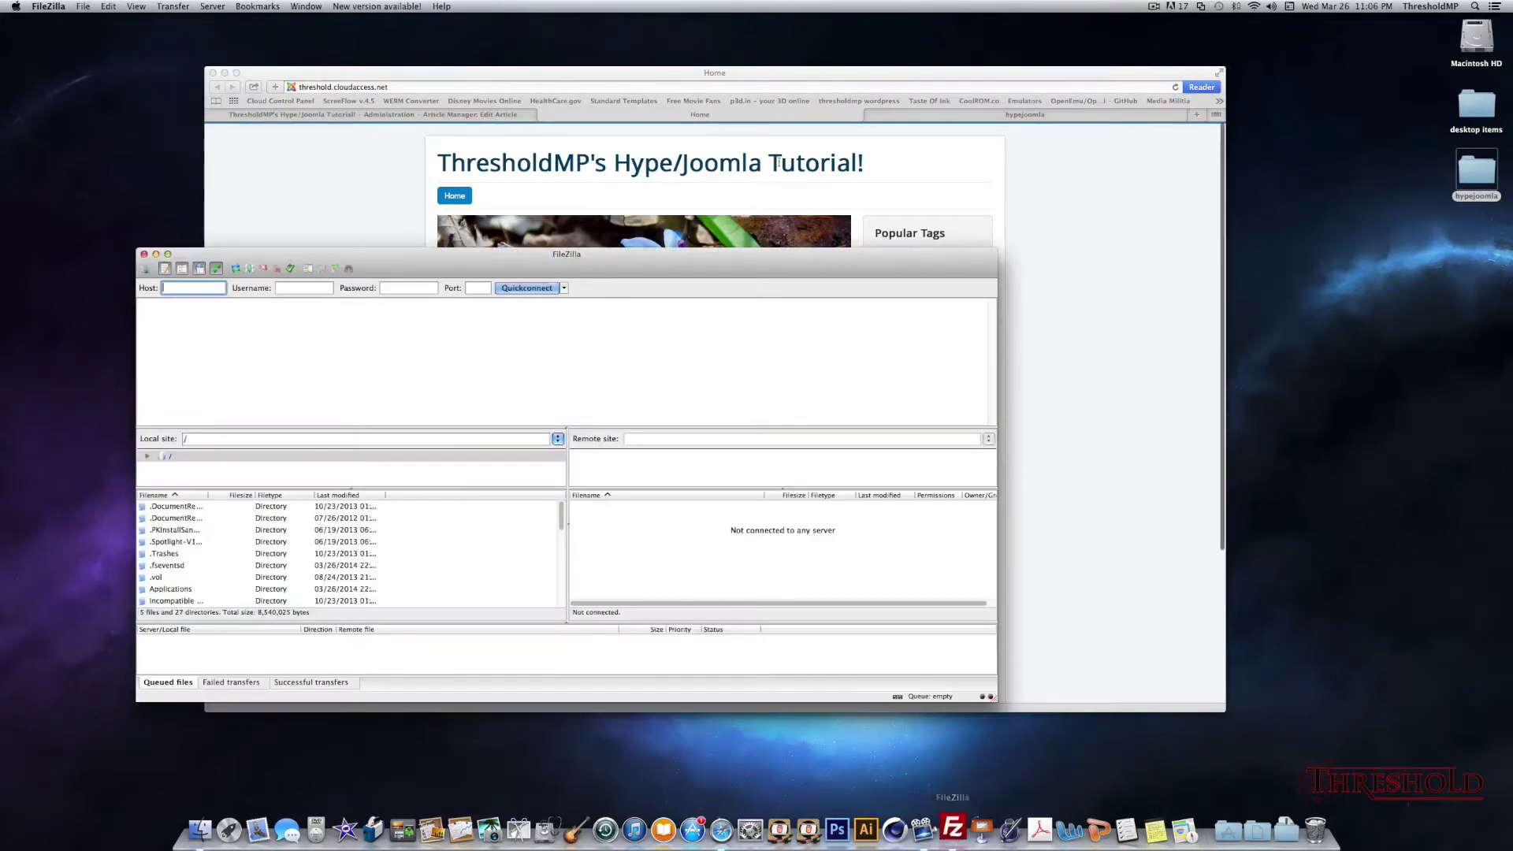
{"action": "left_click", "coordinate": [564, 289]}
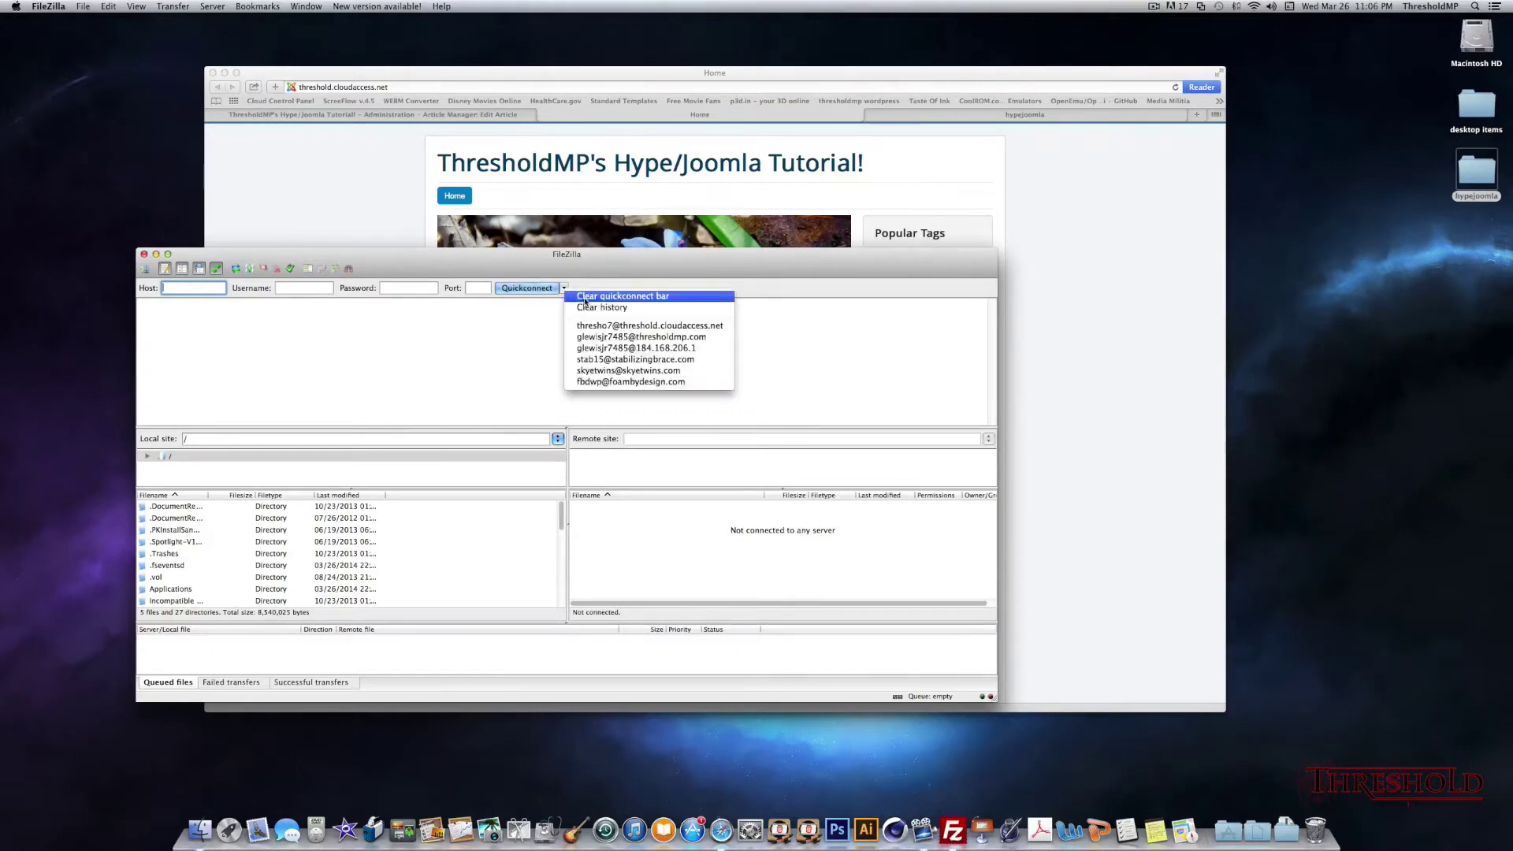
{"action": "left_click", "coordinate": [581, 328]}
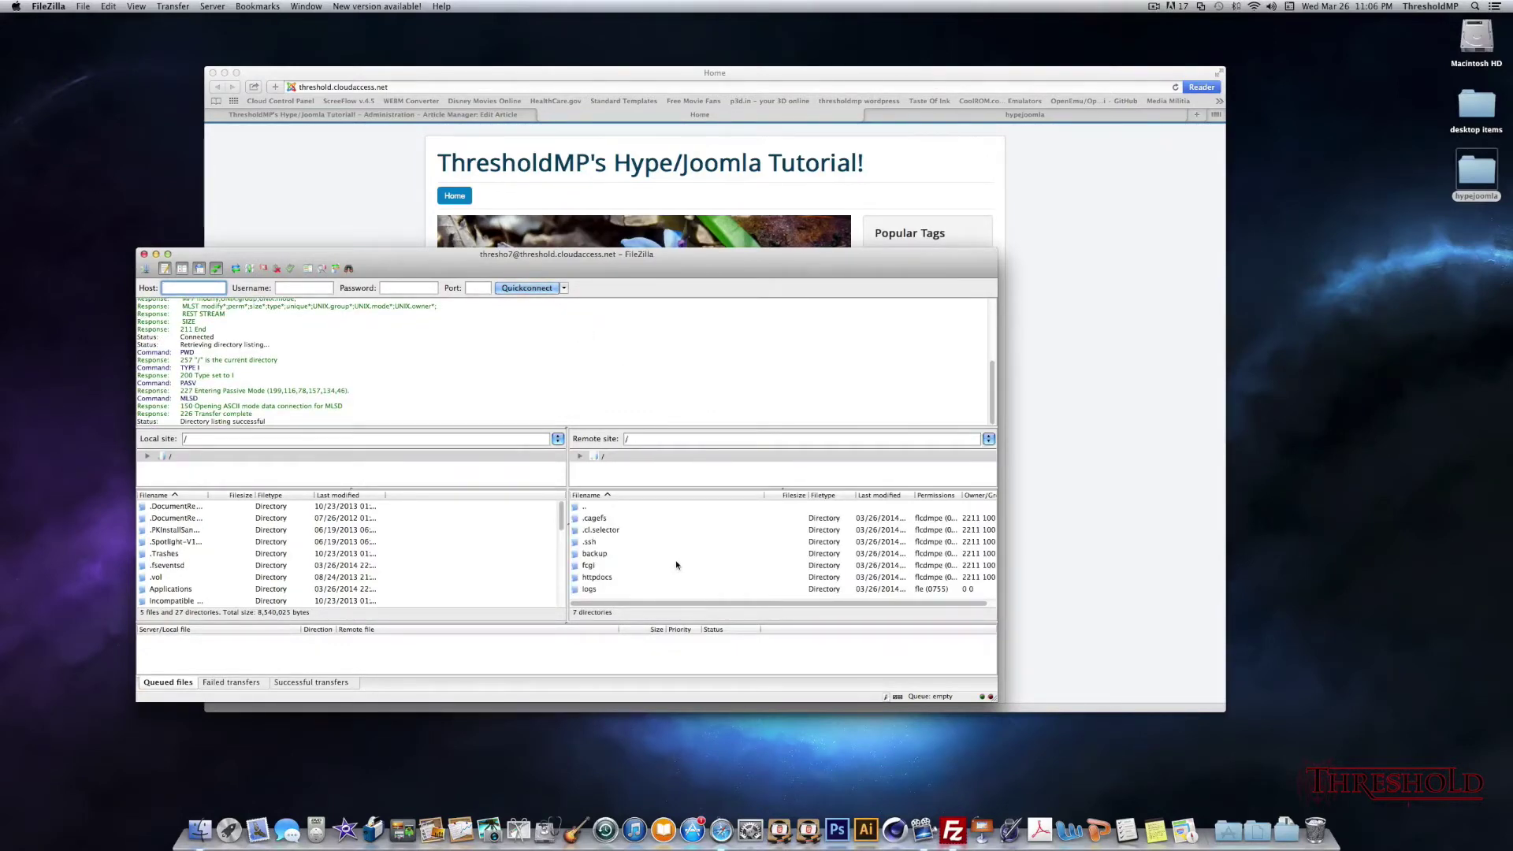
{"action": "double_click", "coordinate": [597, 577]}
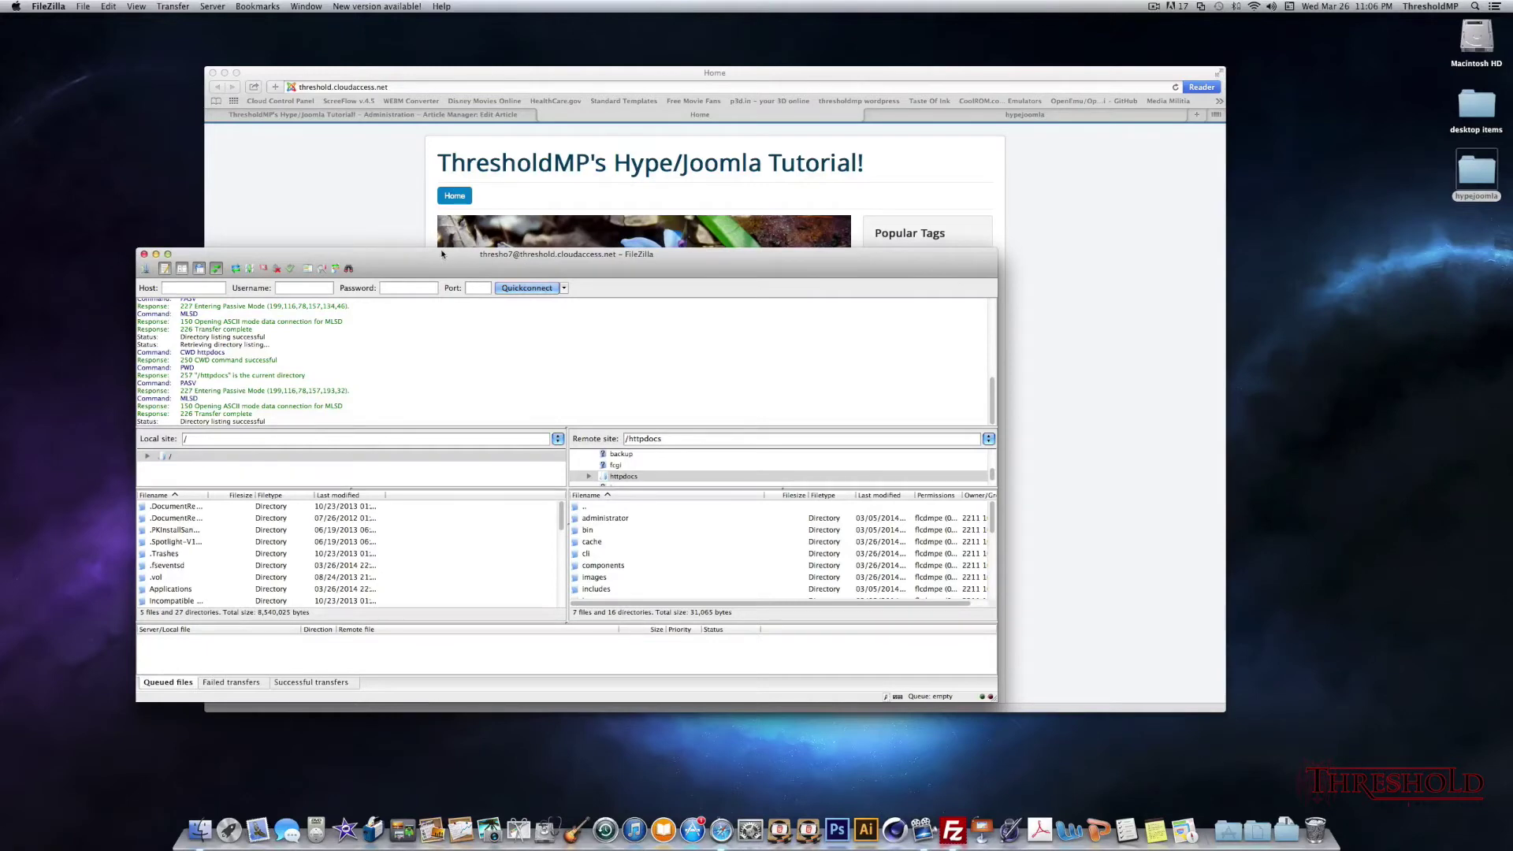
{"action": "left_click_drag", "start_coordinate": [417, 260], "coordinate": [790, 322]}
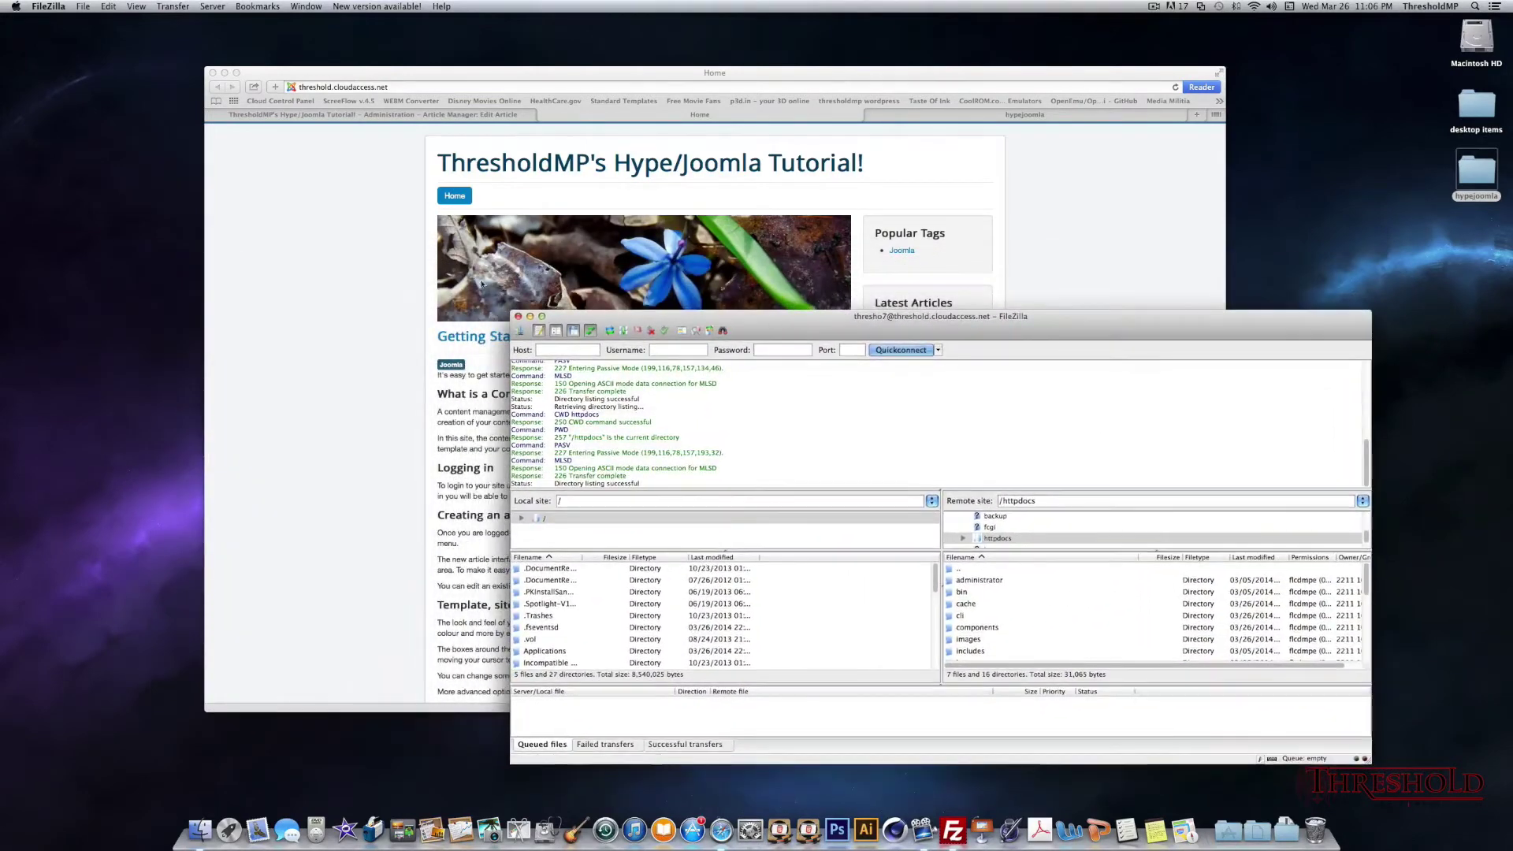
Switch to the browser, view the front page's blue flower banner image in a new tab, and select its address.
{"action": "left_click", "coordinate": [334, 279]}
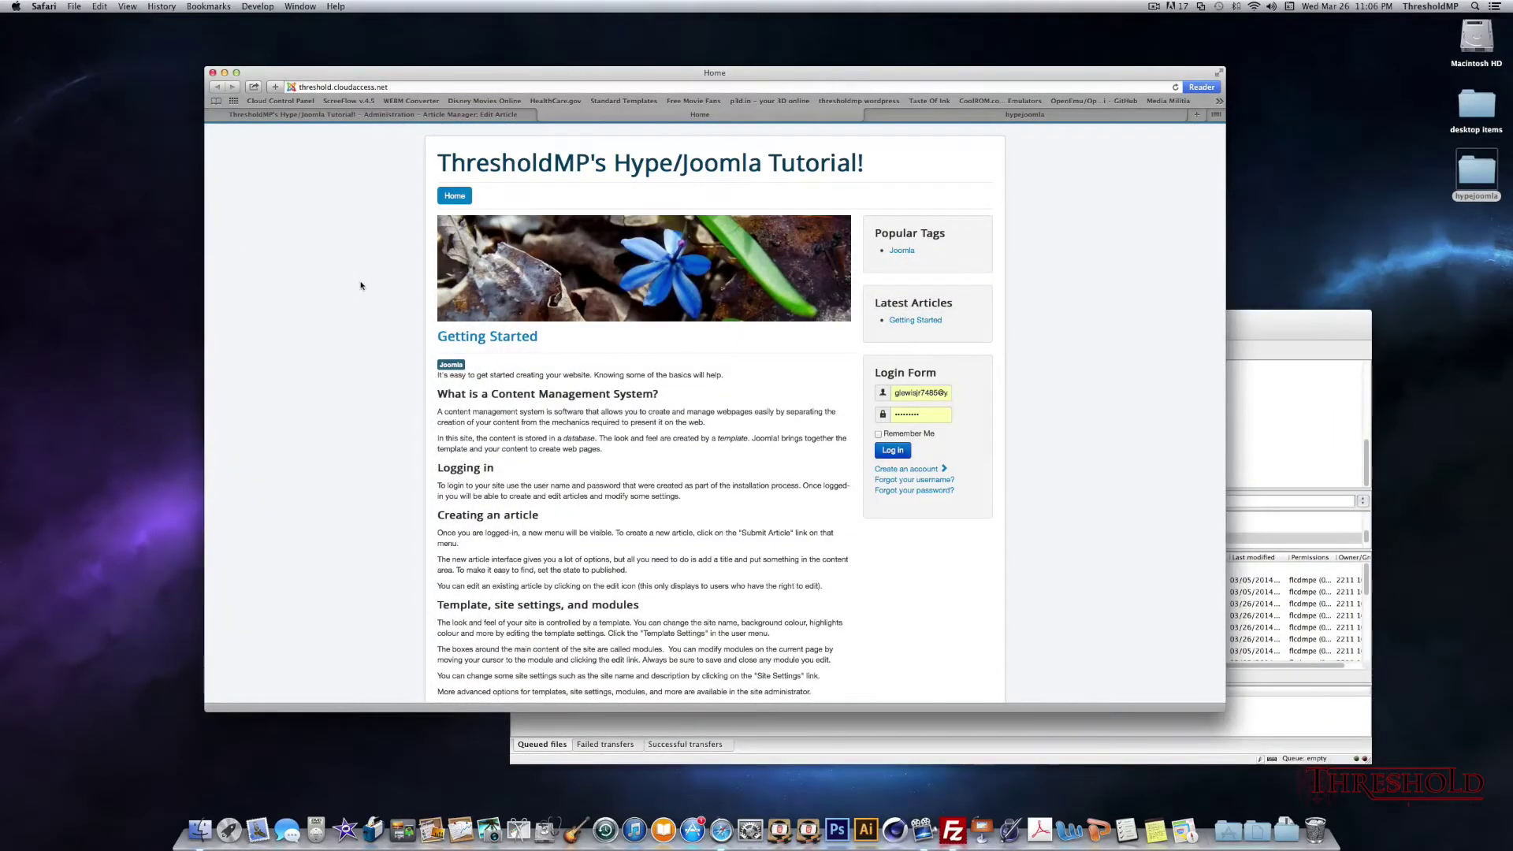
{"action": "right_click", "coordinate": [628, 269]}
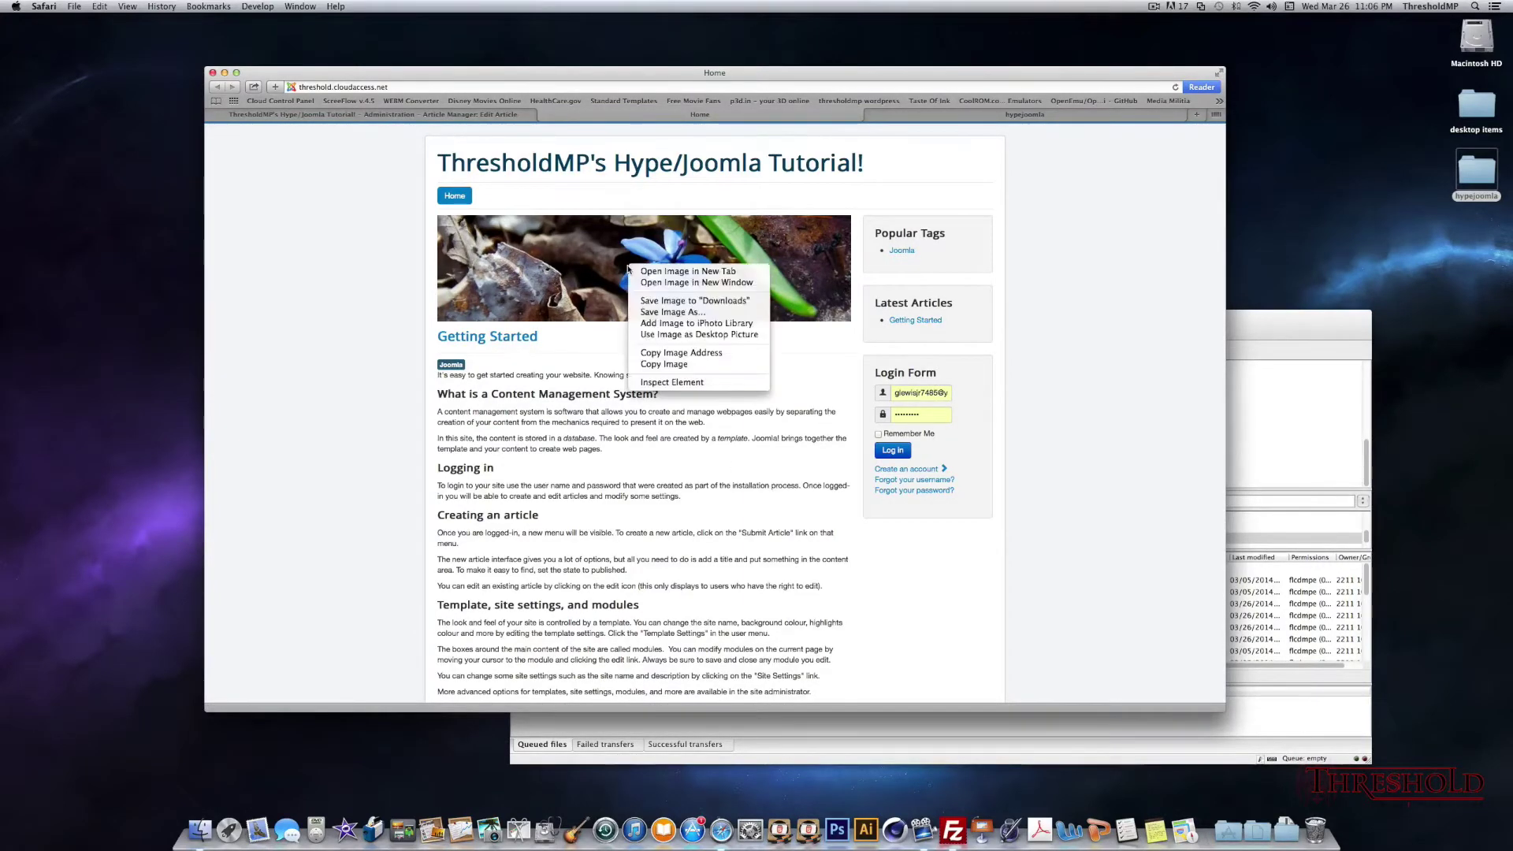
{"action": "left_click", "coordinate": [731, 272]}
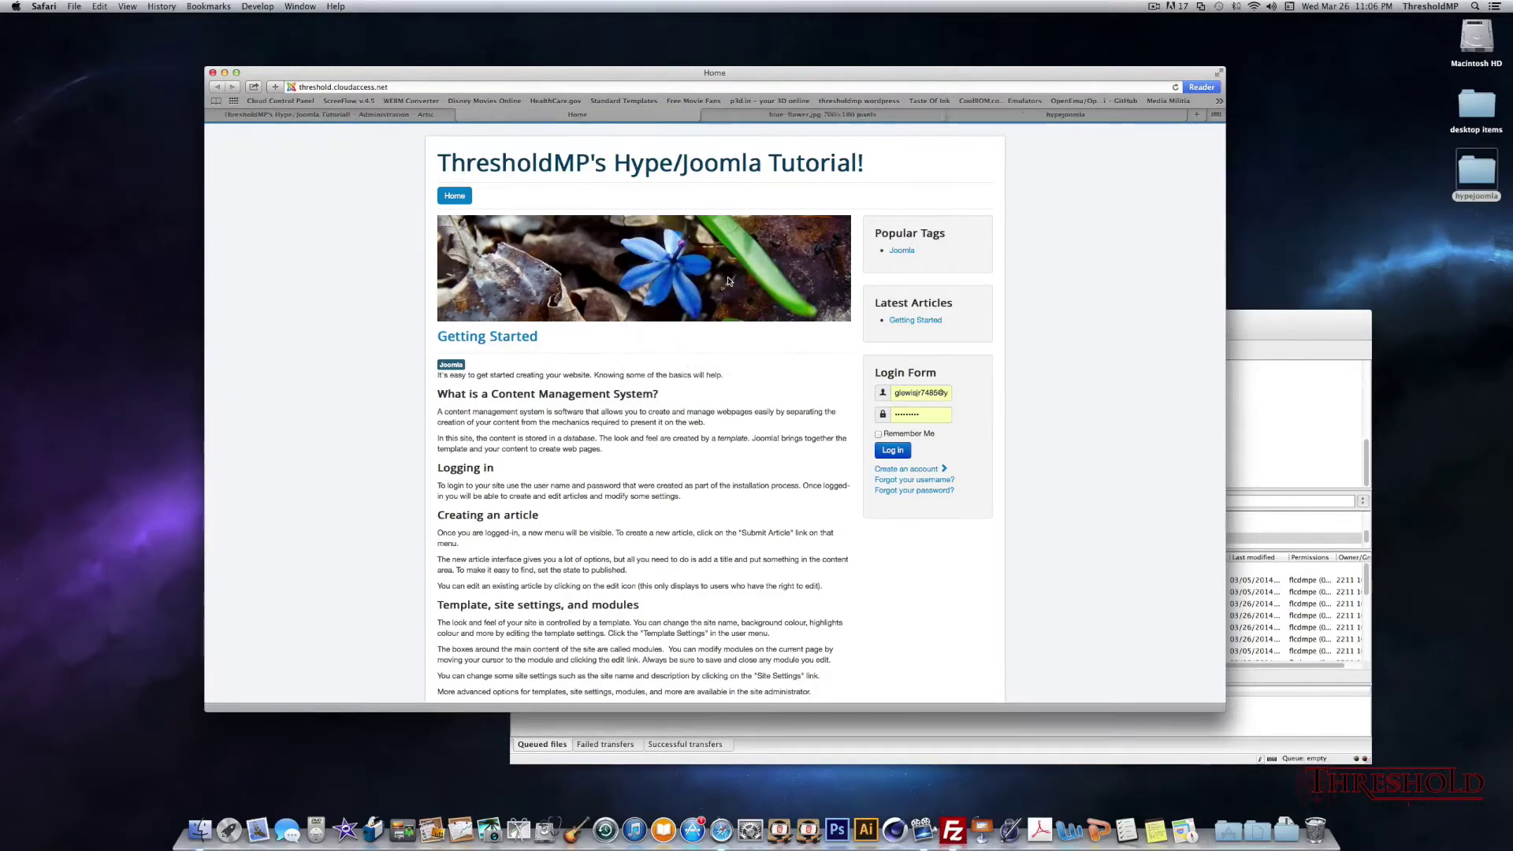
{"action": "left_click", "coordinate": [786, 114]}
{"action": "left_click", "coordinate": [394, 87]}
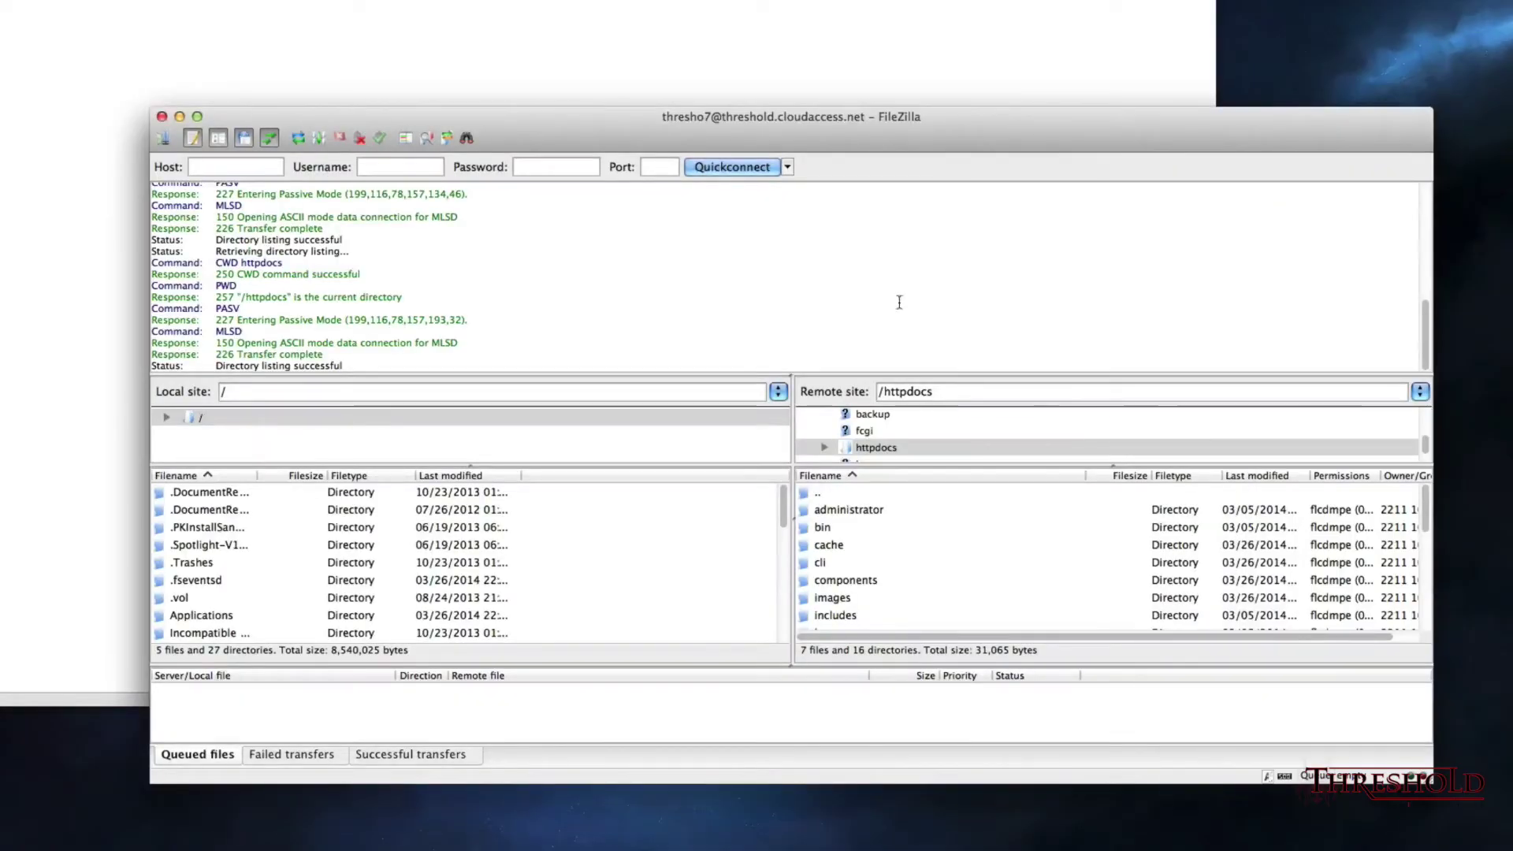
Switch to FileZilla, locate blue-flower.jpg in the remote images/headers directory, and return to httpdocs.
{"action": "double_click", "coordinate": [837, 601]}
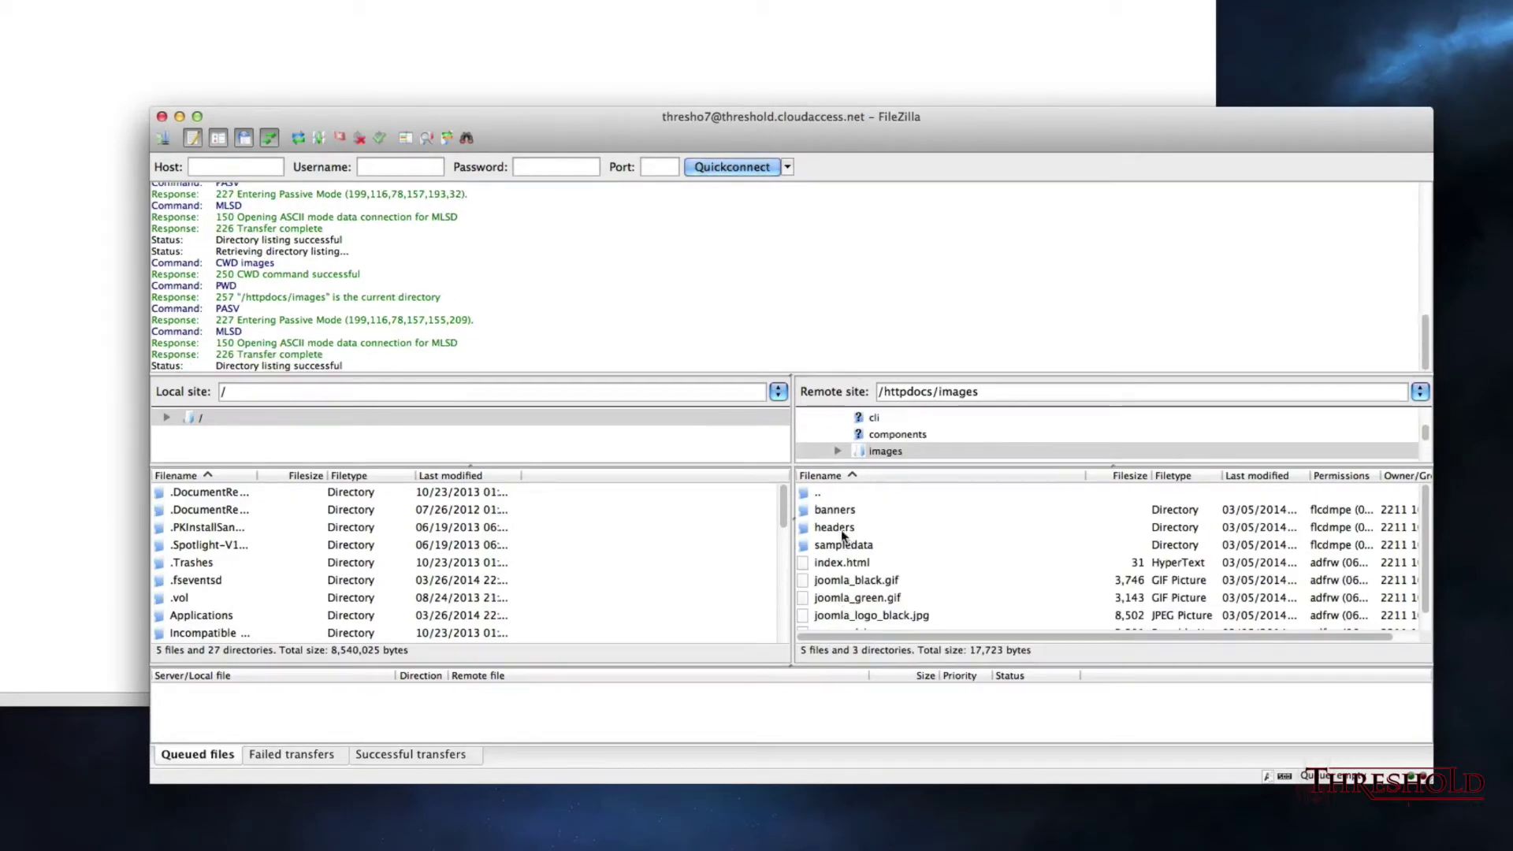
{"action": "double_click", "coordinate": [842, 534]}
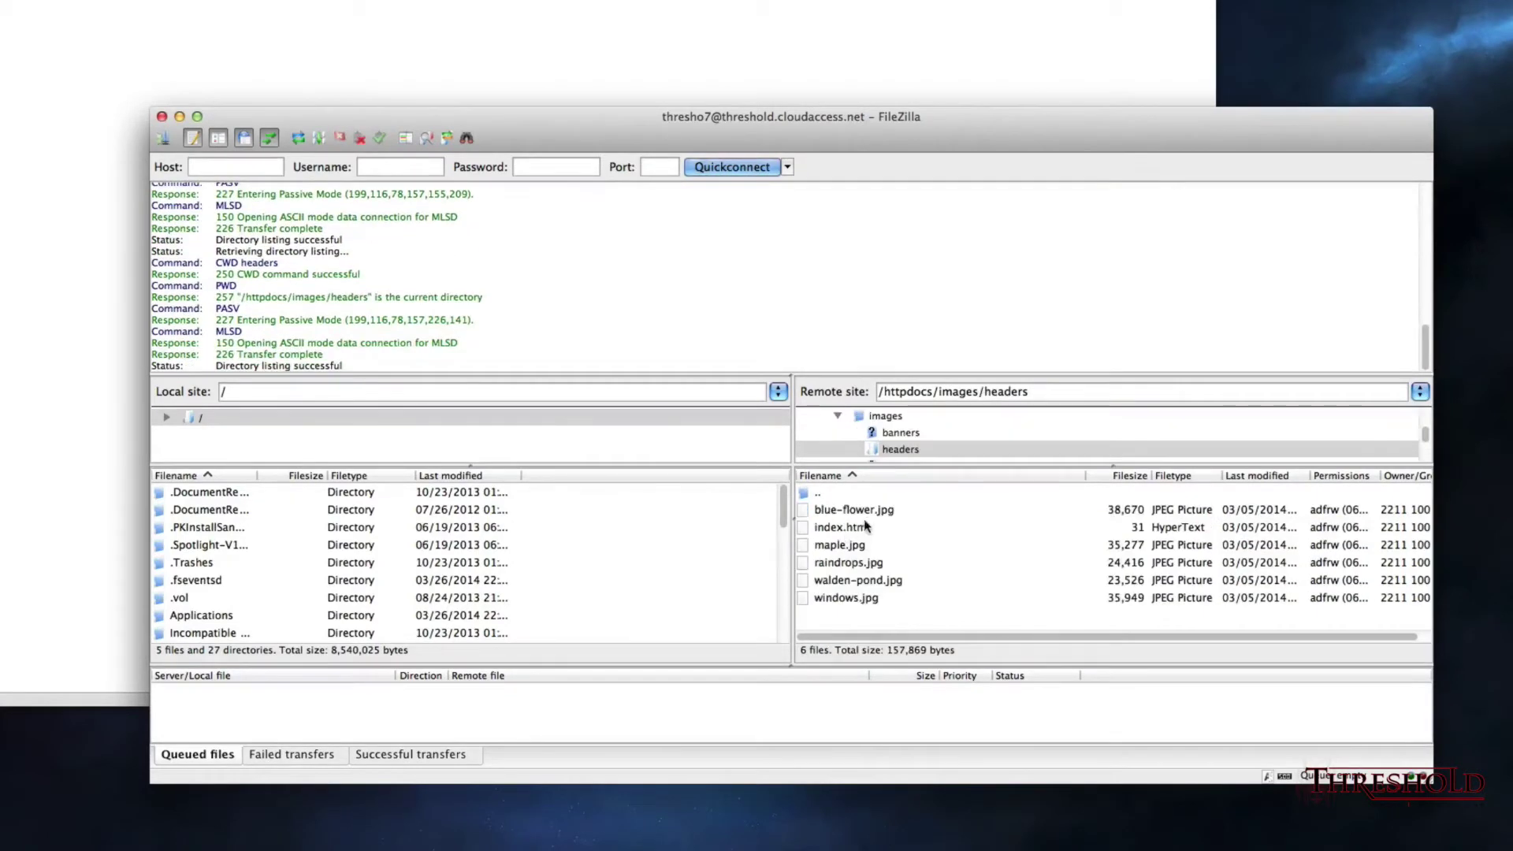
{"action": "left_click", "coordinate": [858, 511]}
{"action": "double_click", "coordinate": [805, 492]}
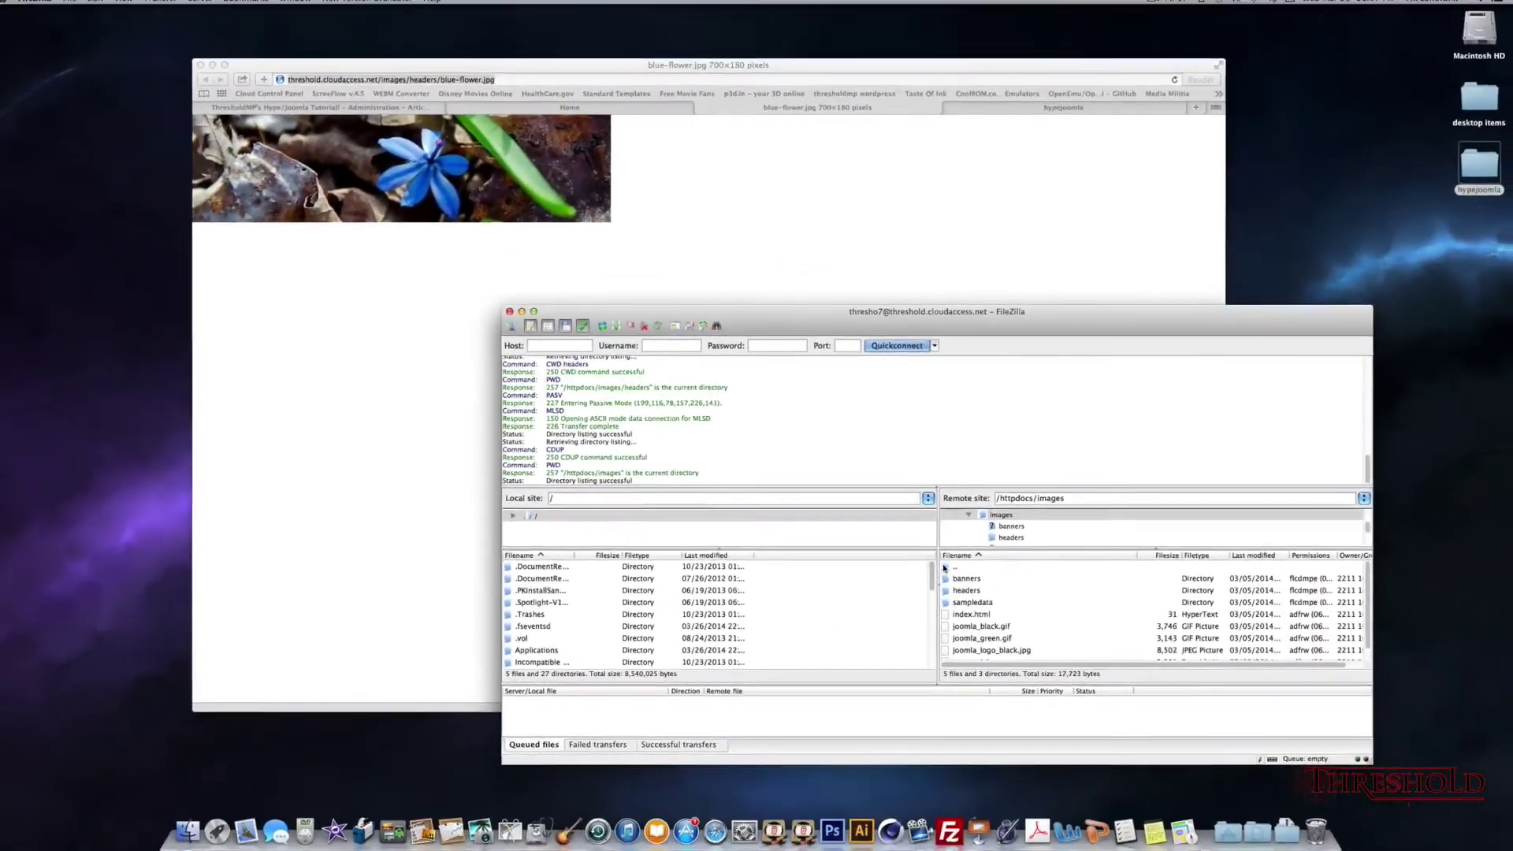
{"action": "double_click", "coordinate": [856, 514]}
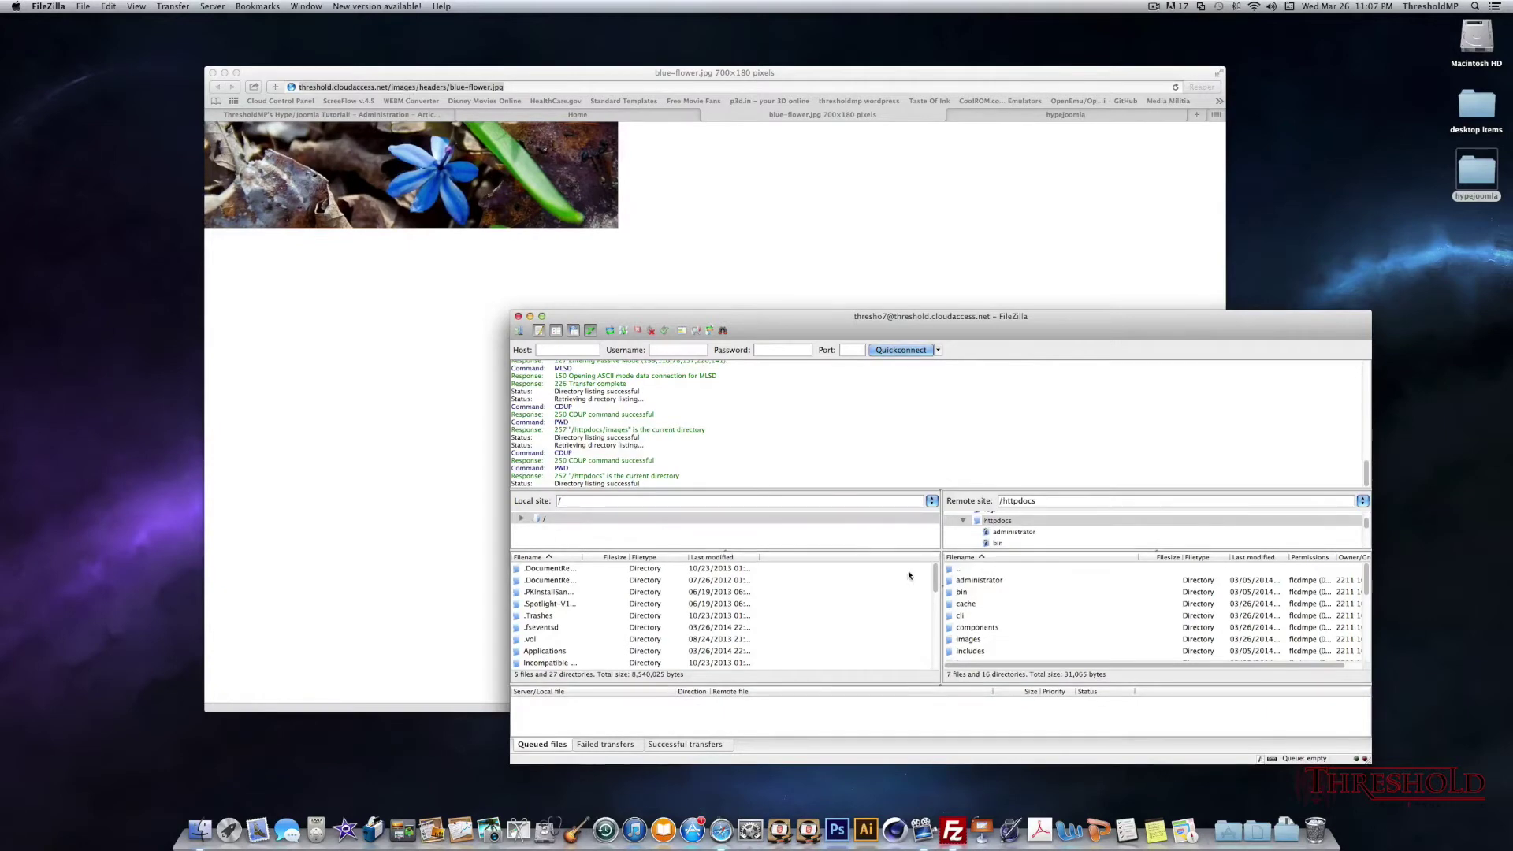
Create a directory named hype inside the remote /httpdocs/images directory.
{"action": "double_click", "coordinate": [976, 639]}
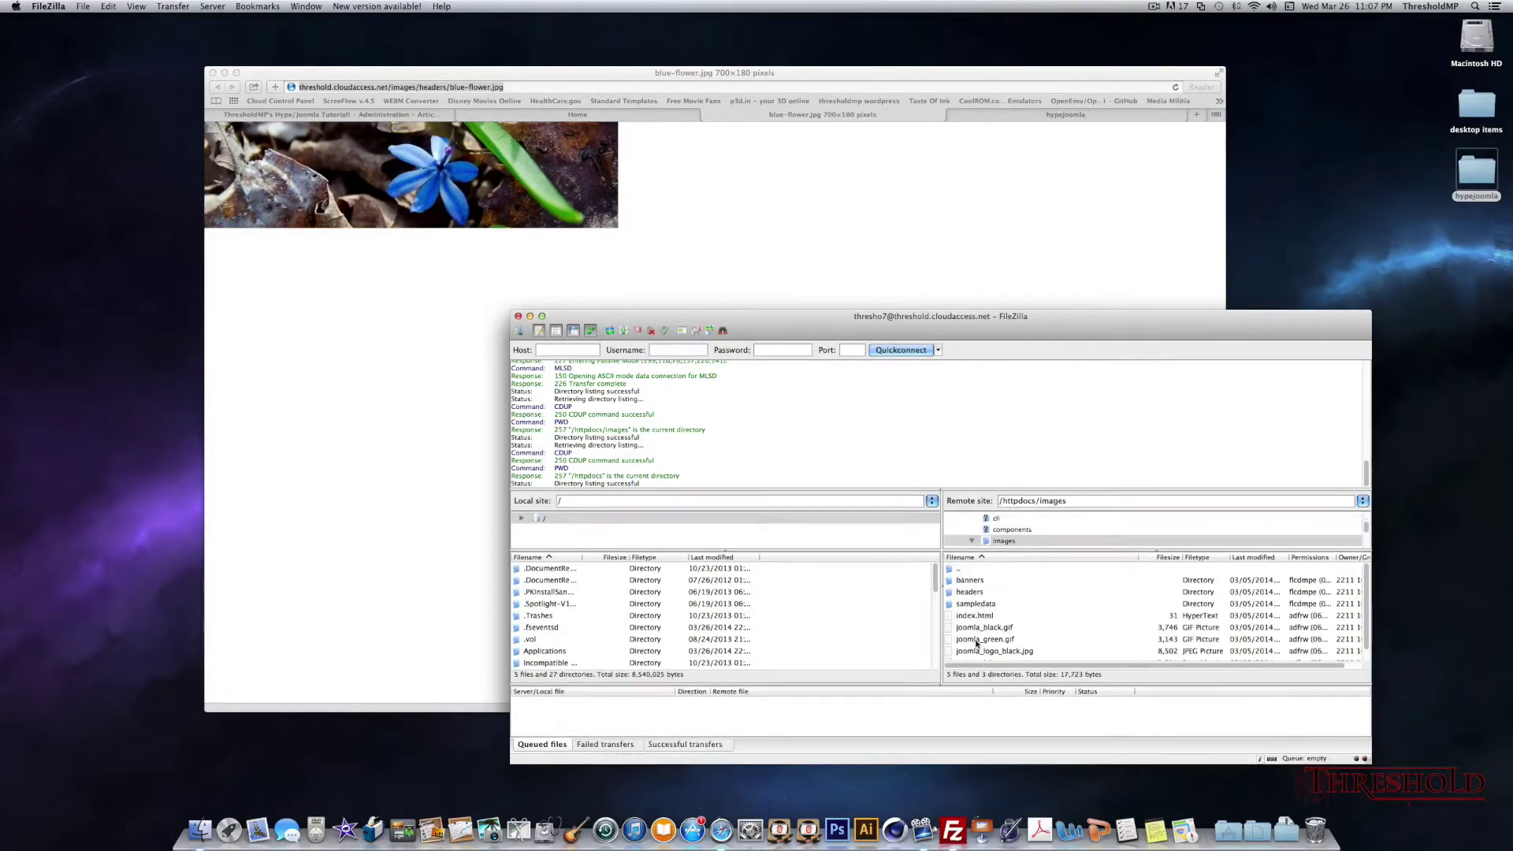
{"action": "right_click", "coordinate": [1042, 605]}
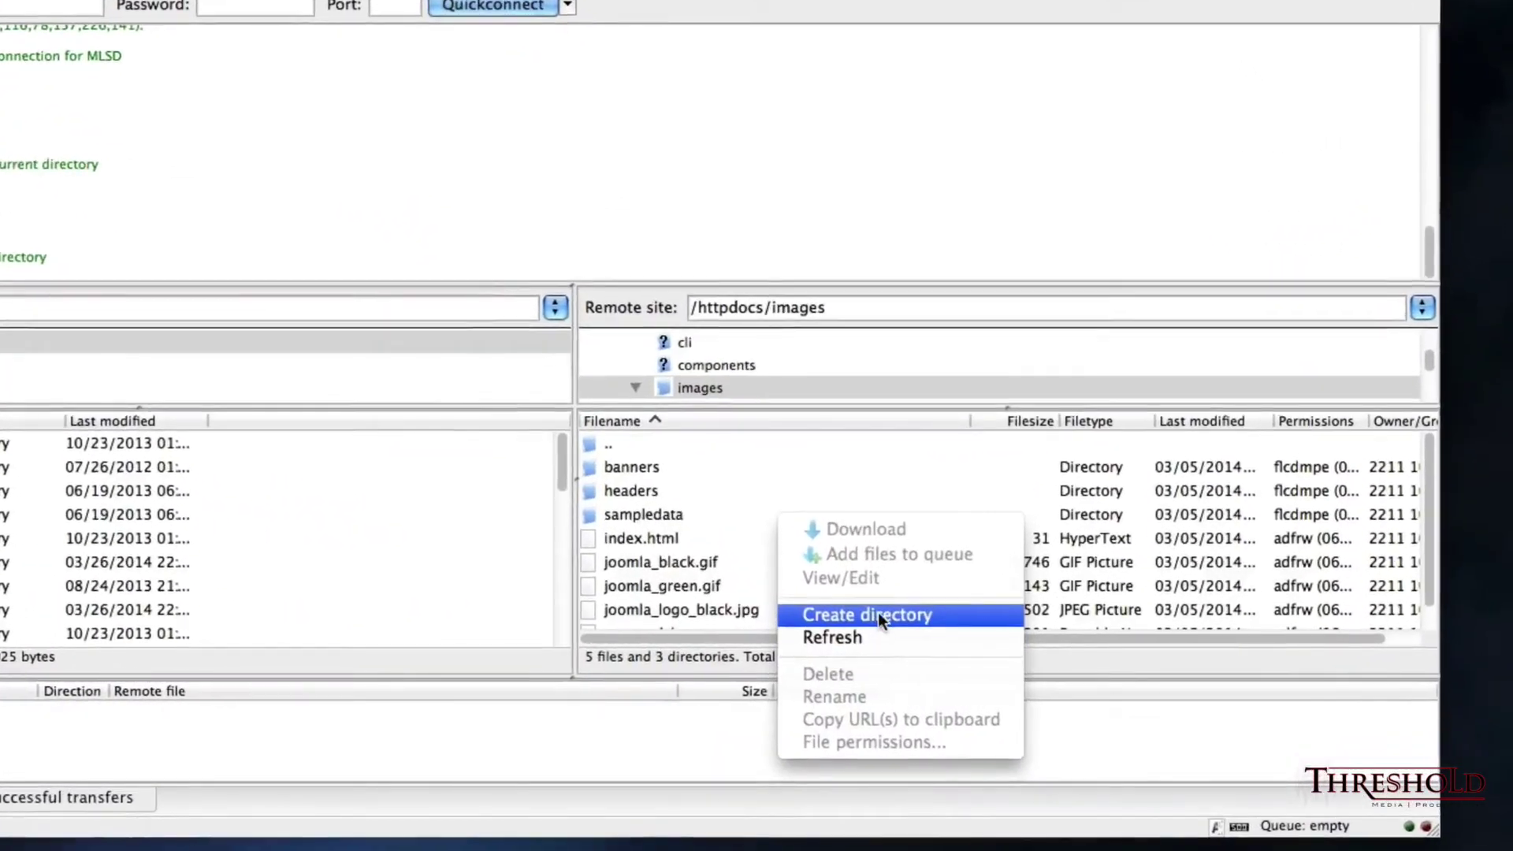
{"action": "left_click", "coordinate": [973, 635]}
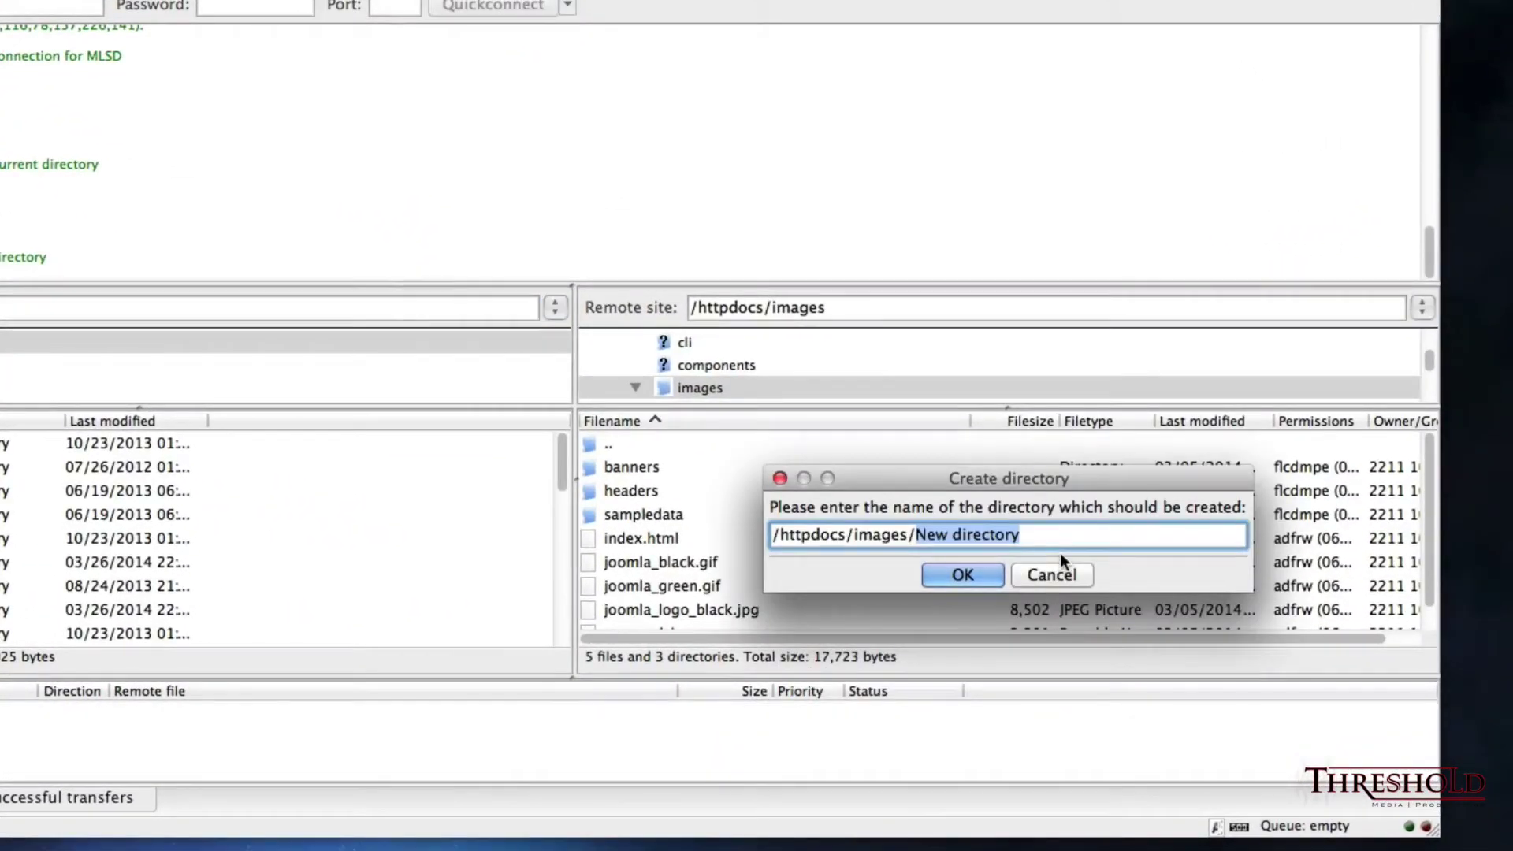
{"action": "type", "text": "hype"}
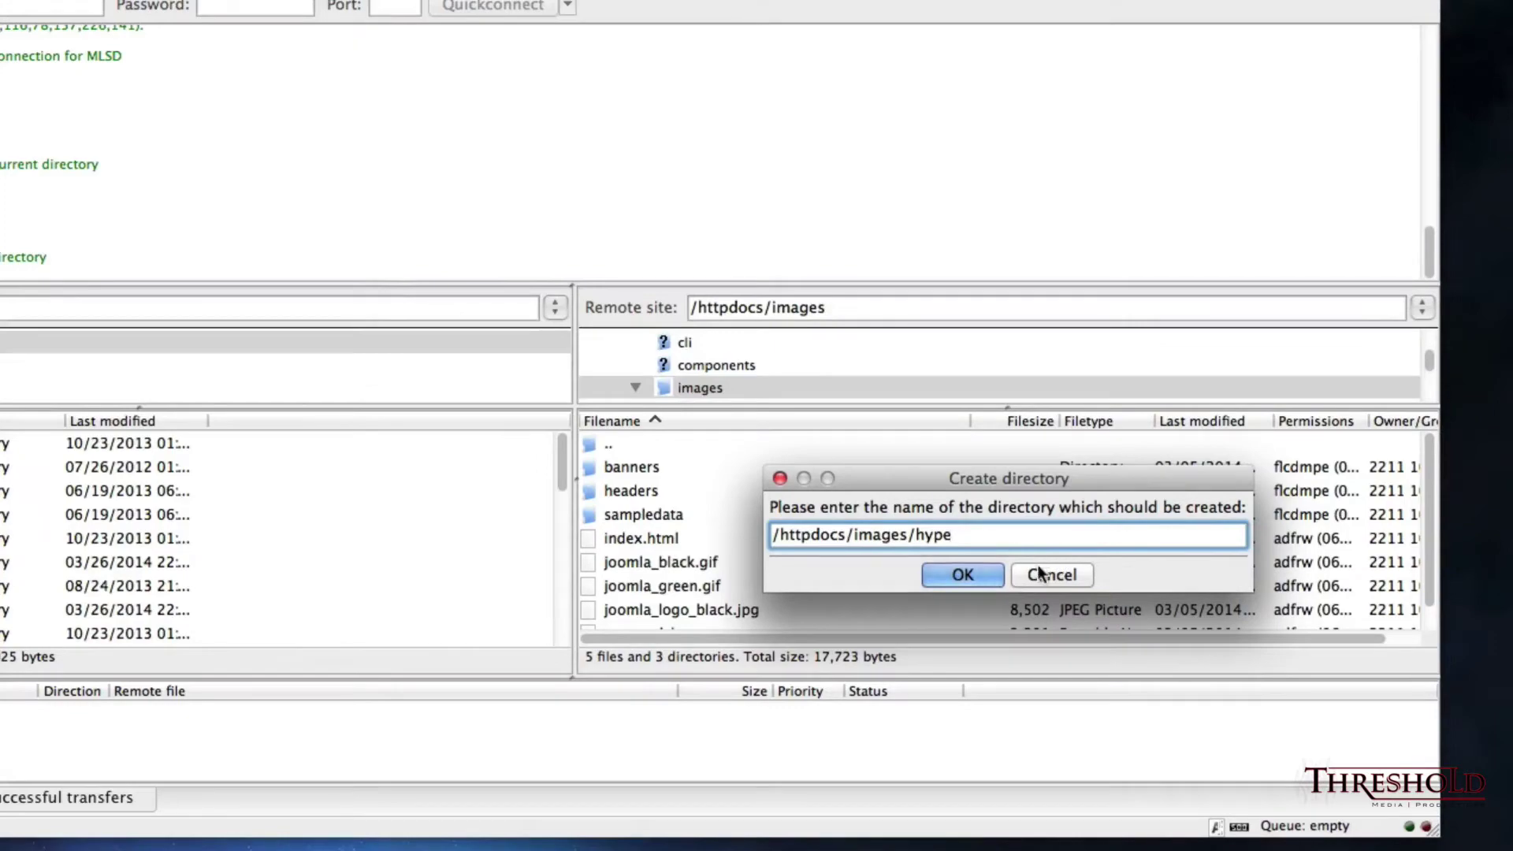
{"action": "left_click", "coordinate": [982, 577]}
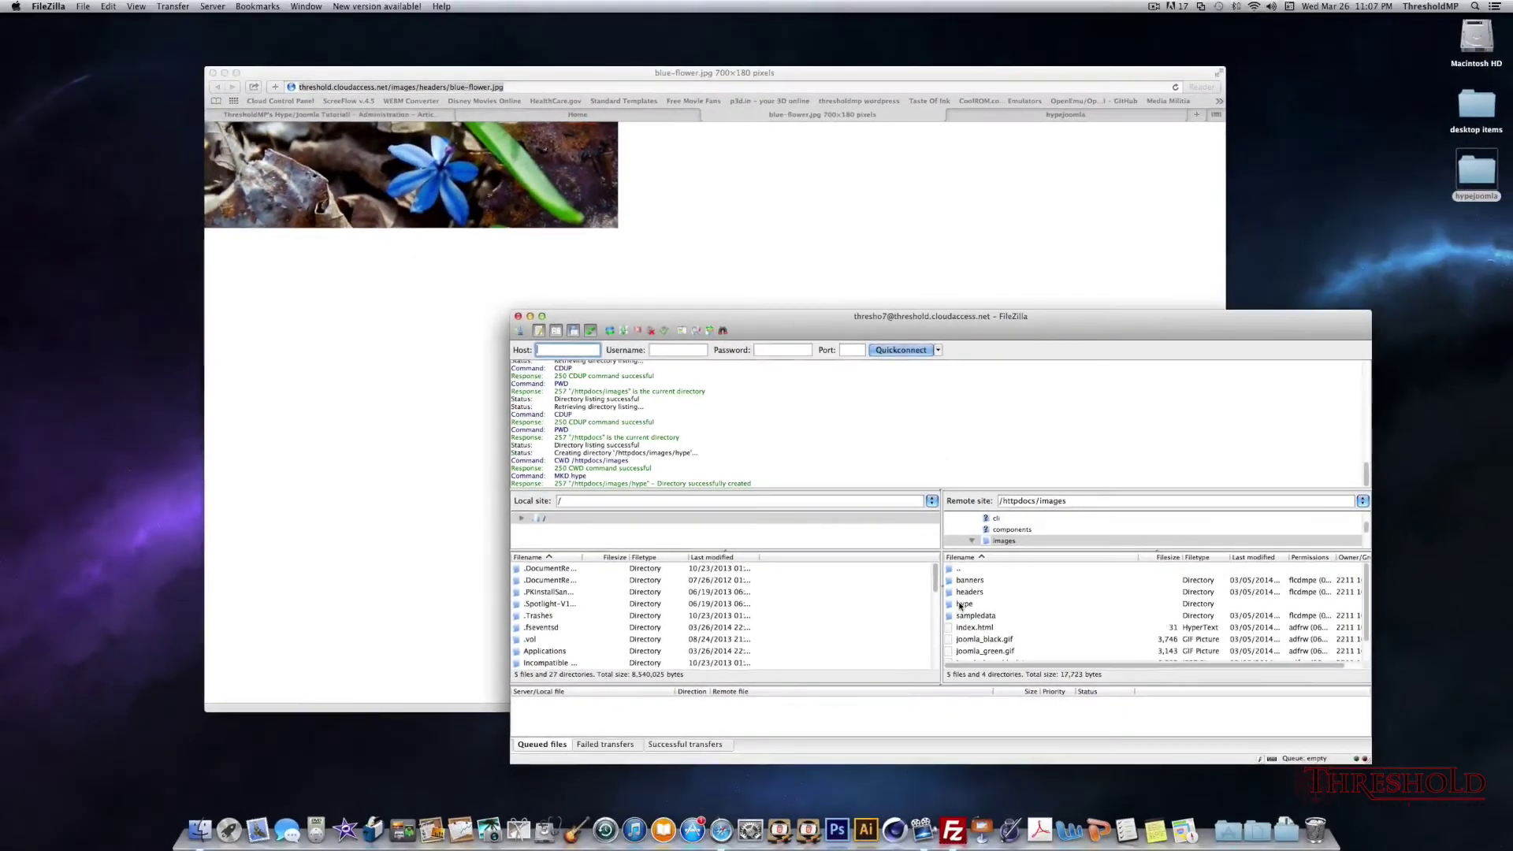
Upload hypejoomla.html and the hypejoomla.hyperesources folder from the desktop's hypejoomla folder into the remote images/hype directory.
{"action": "left_click", "coordinate": [618, 519]}
{"action": "double_click", "coordinate": [961, 604]}
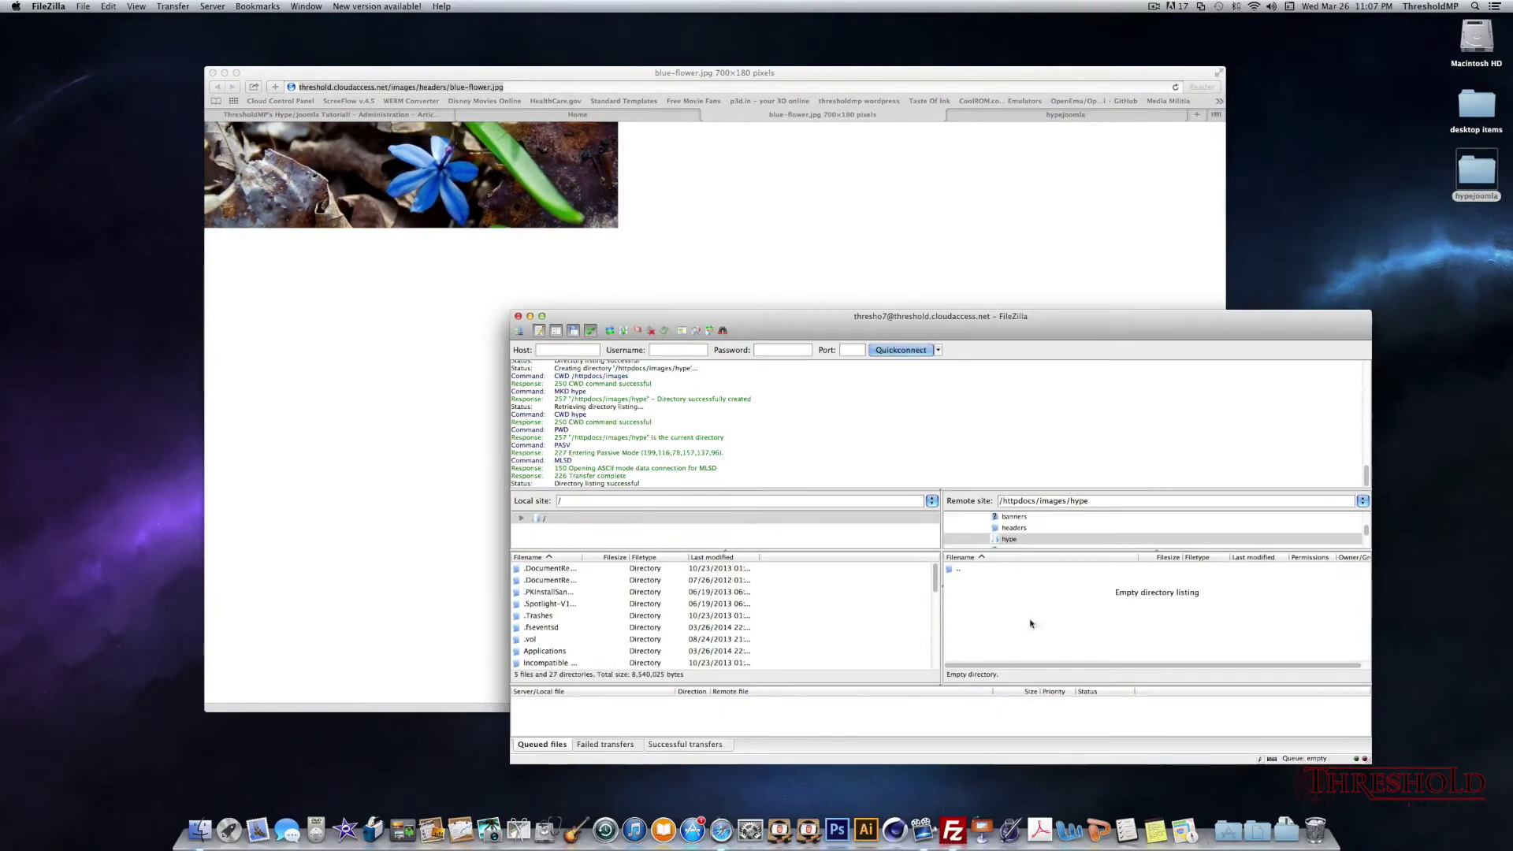
{"action": "double_click", "coordinate": [1472, 175]}
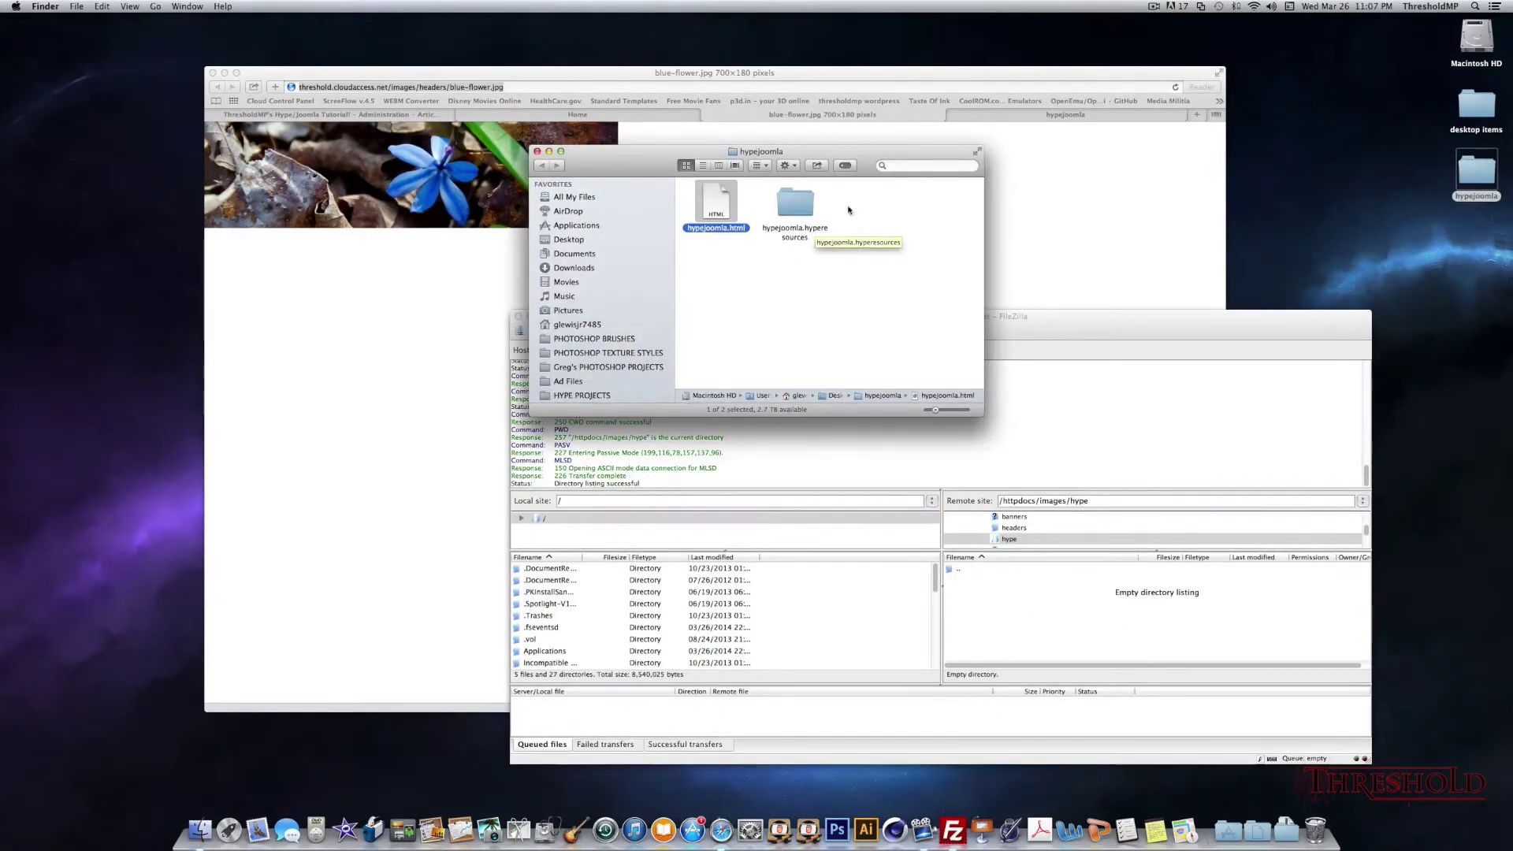
{"action": "left_click_drag", "start_coordinate": [835, 262], "coordinate": [1021, 607]}
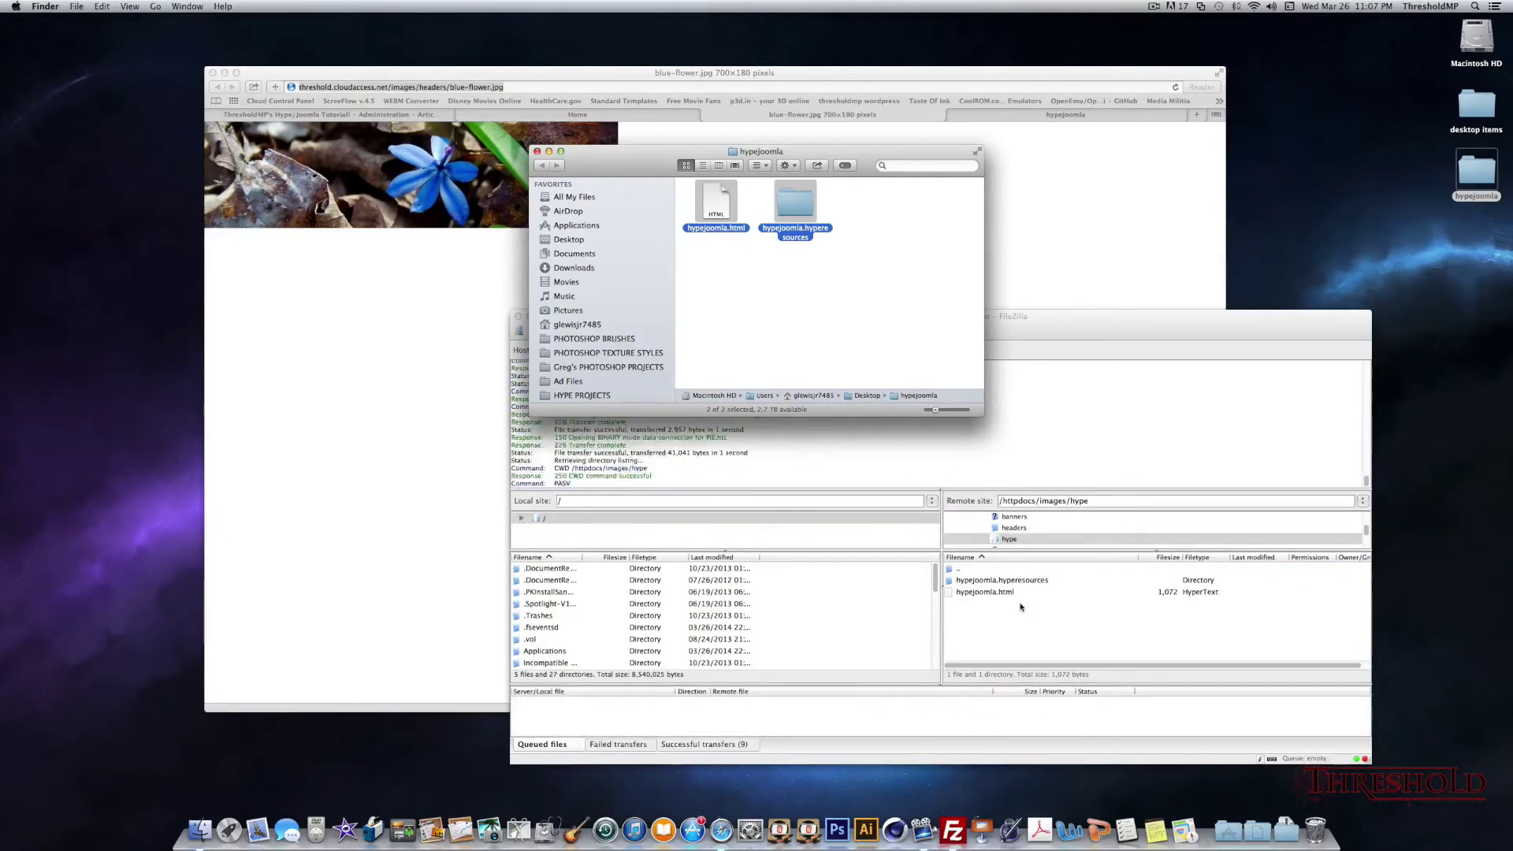
{"action": "left_click", "coordinate": [537, 153]}
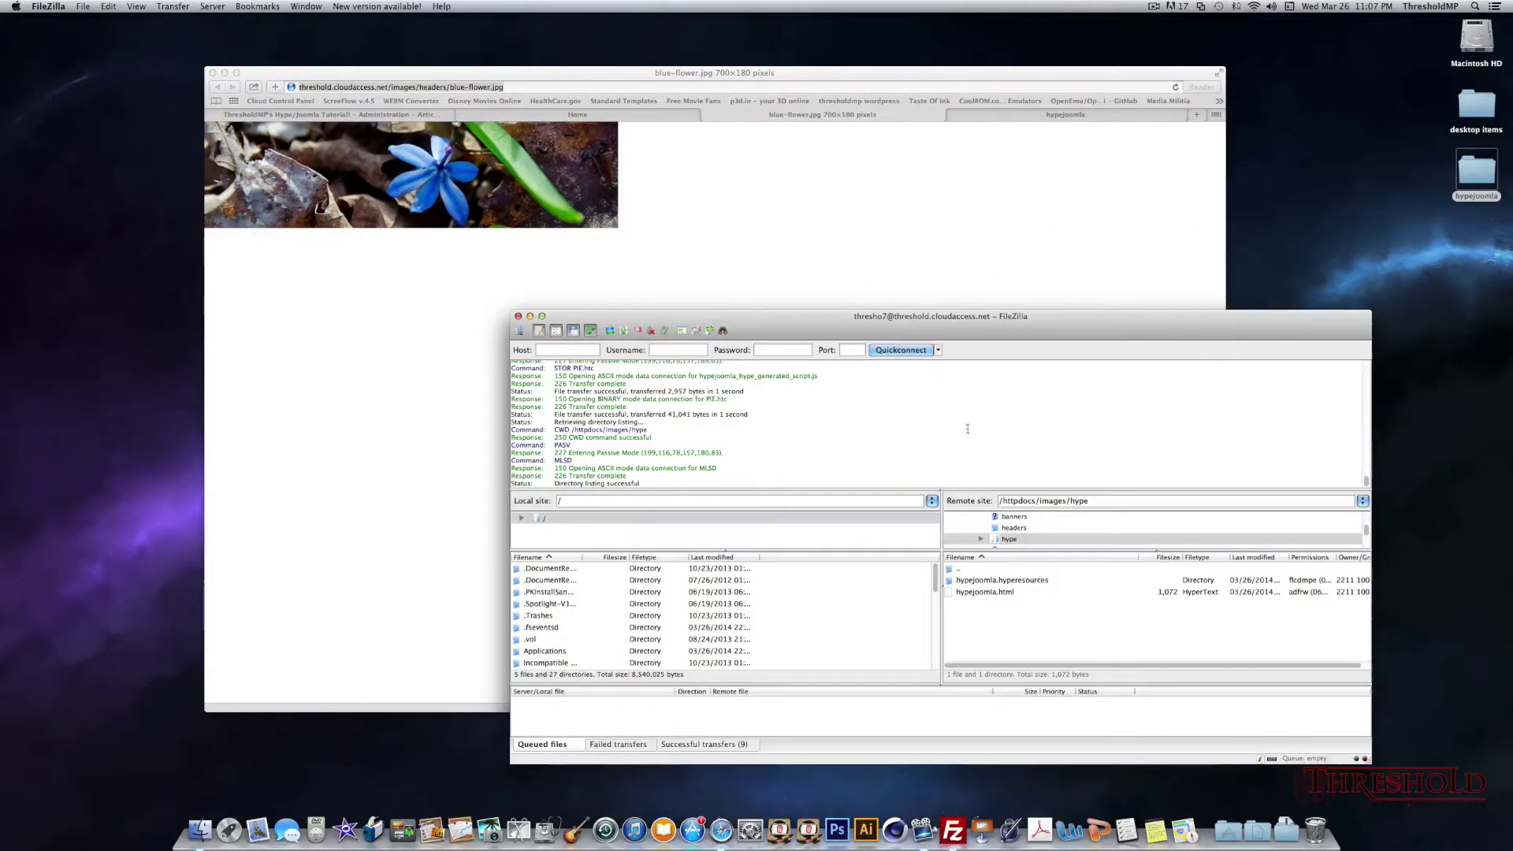
Switch to the browser, close the banner image's tab, and copy the selected hypejoomla_hype_container code from the hypejoomla page source.
{"action": "left_click", "coordinate": [362, 315]}
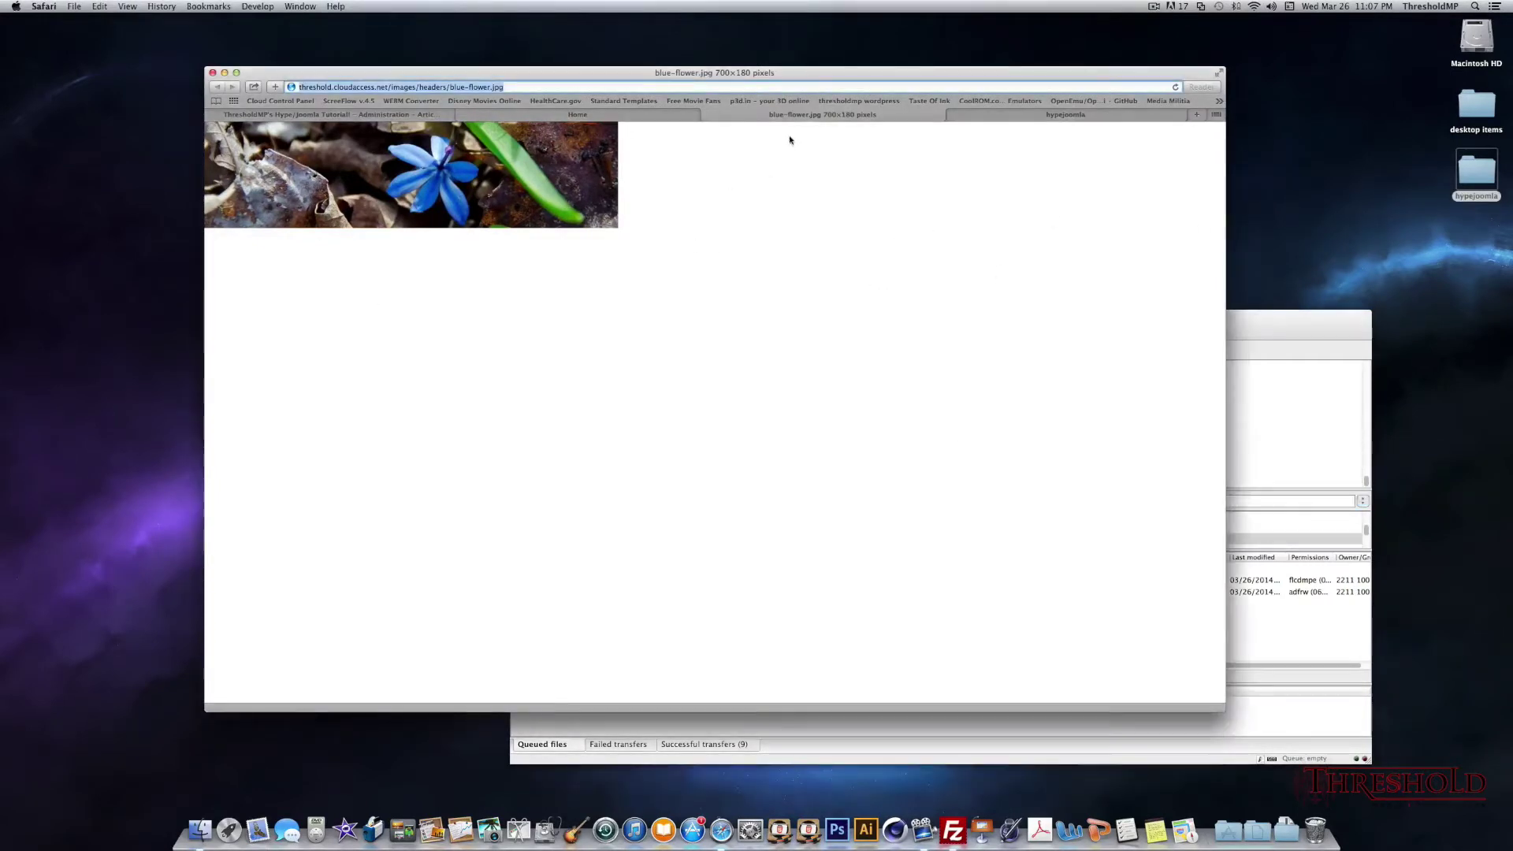
{"action": "left_click", "coordinate": [707, 114]}
{"action": "left_click", "coordinate": [968, 115]}
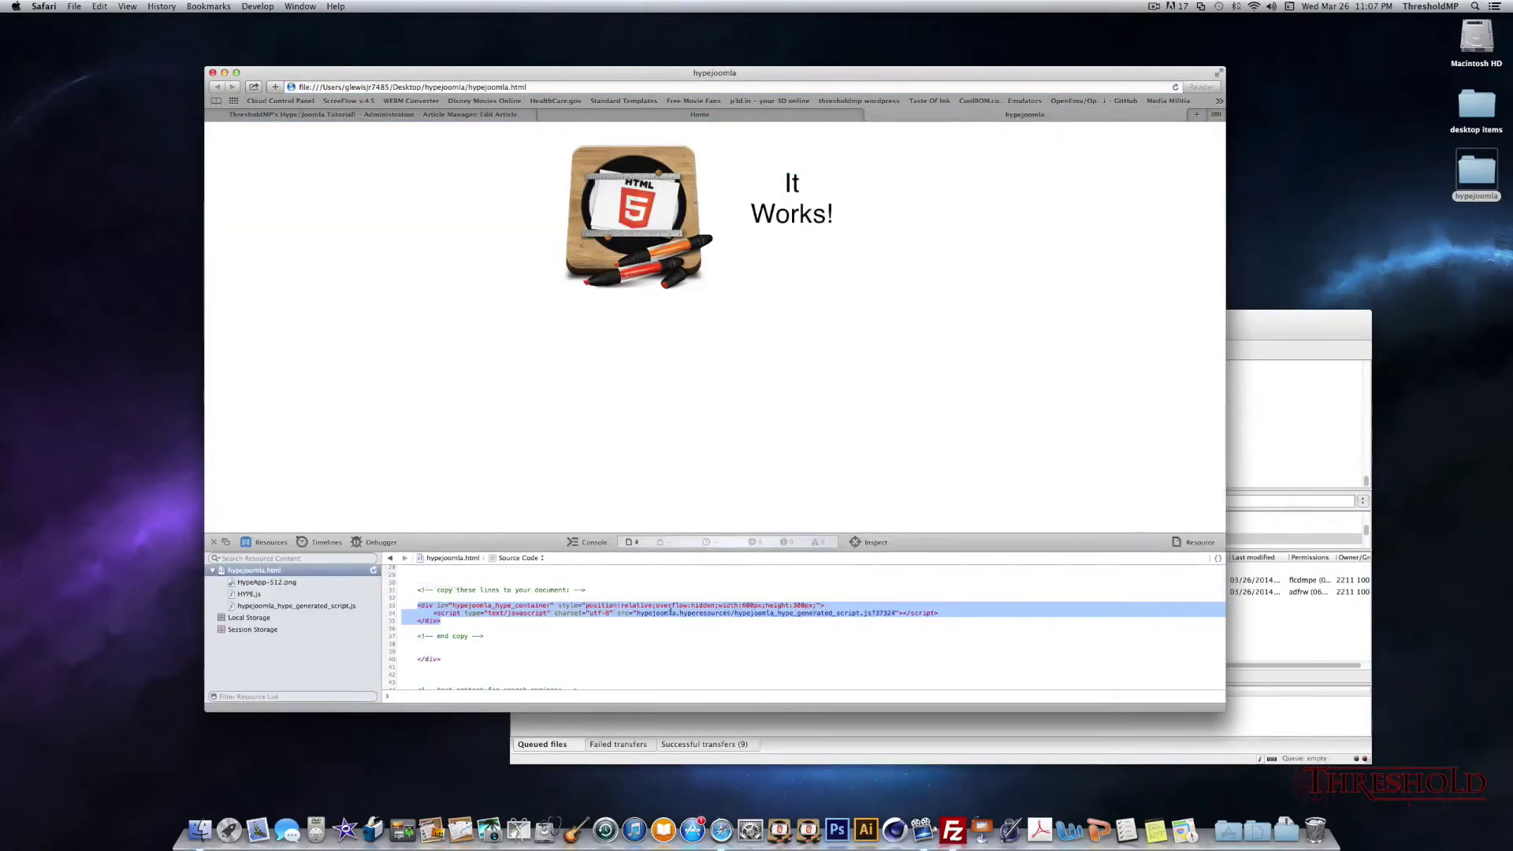
{"action": "right_click", "coordinate": [435, 614]}
{"action": "left_click", "coordinate": [473, 660]}
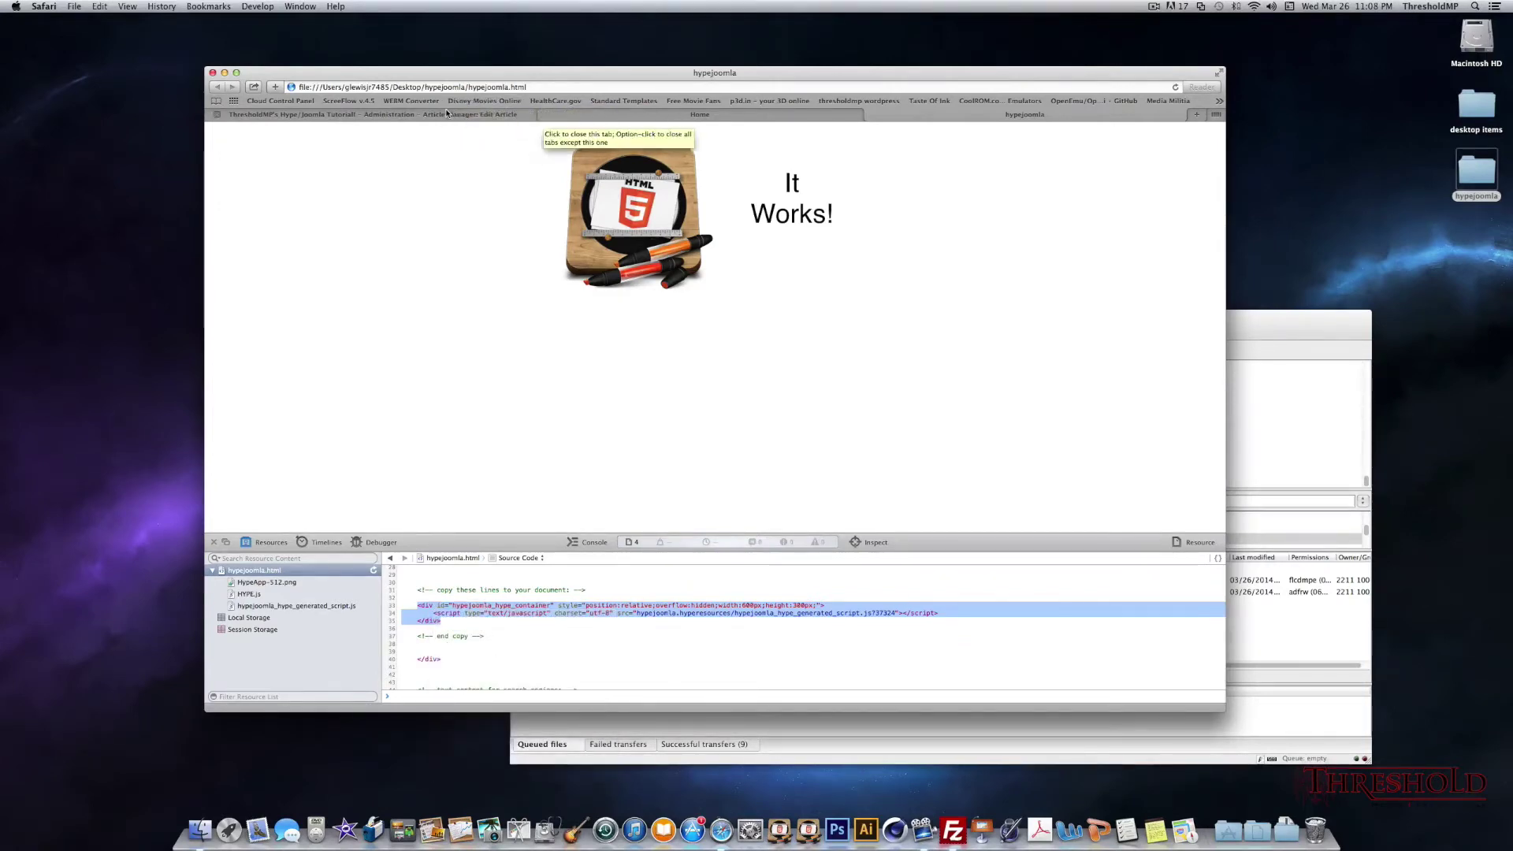
Return to the Getting Started article being edited and show its HTML source code.
{"action": "left_click", "coordinate": [339, 114]}
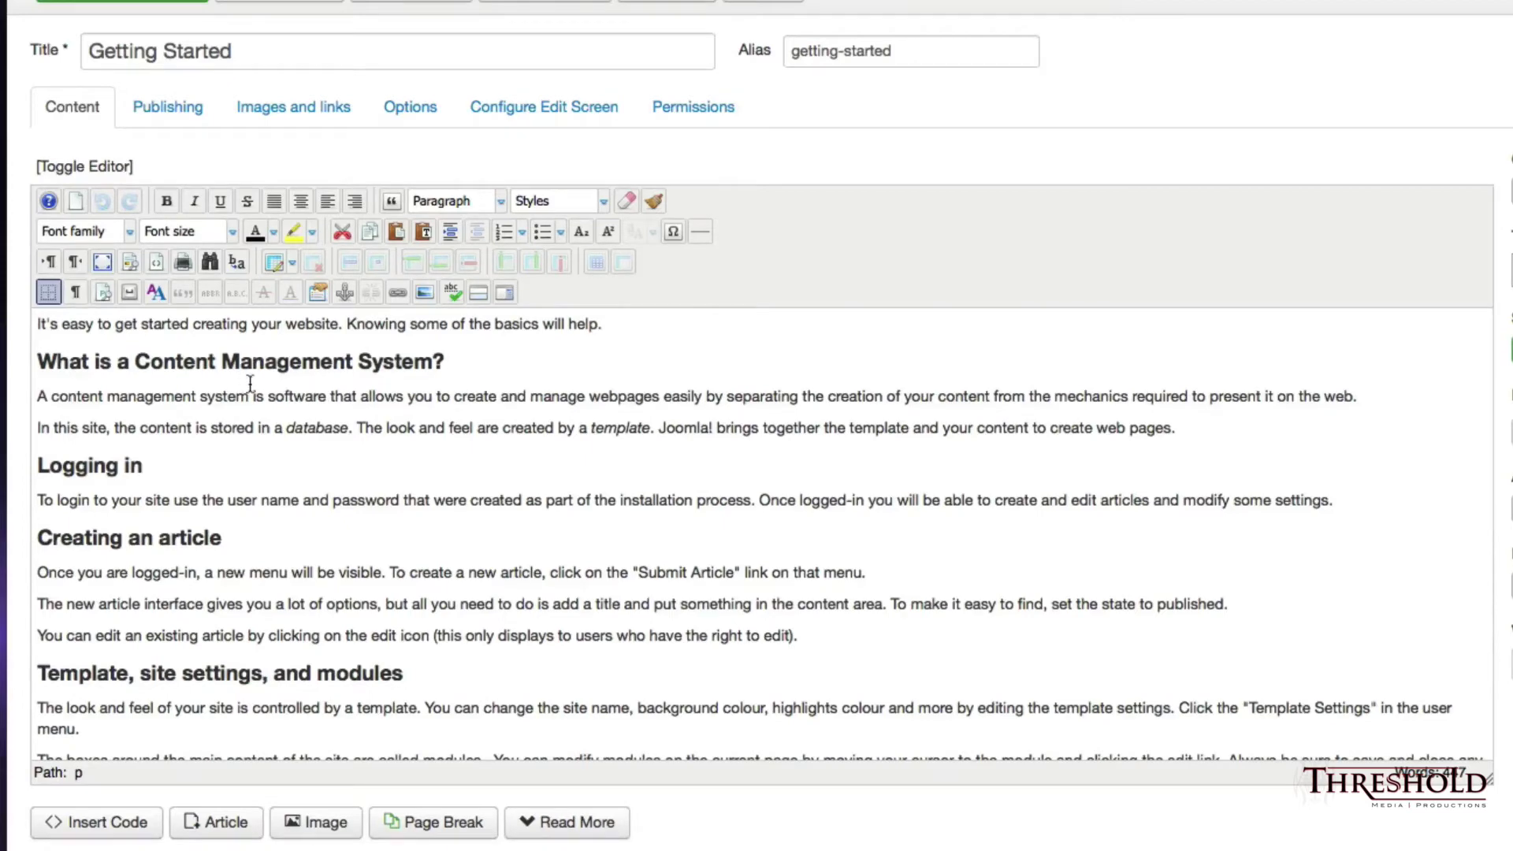
{"action": "left_click", "coordinate": [158, 262]}
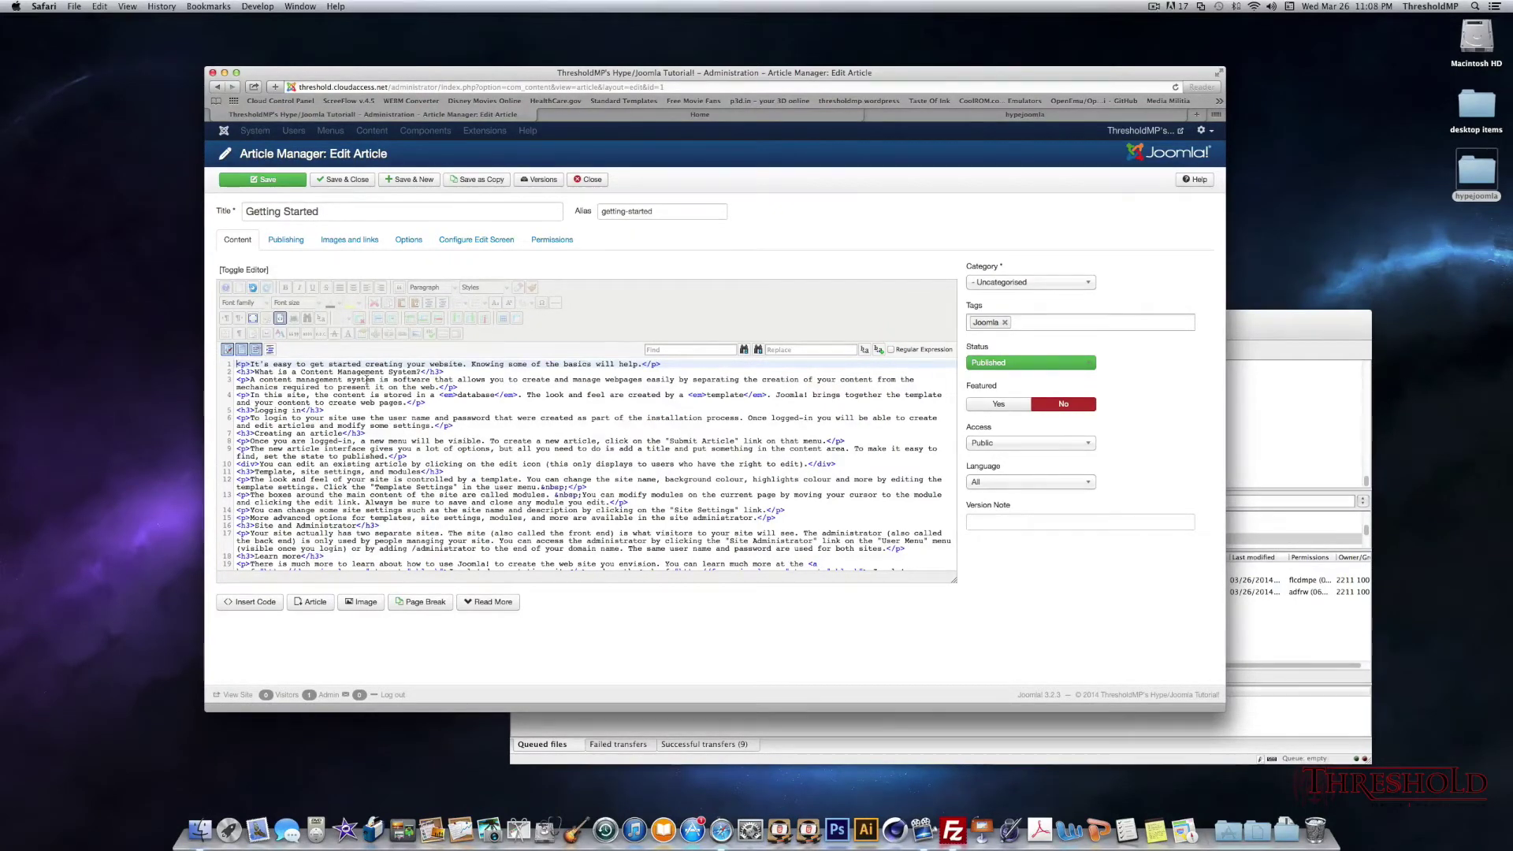
Insert blank lines above the first paragraph in the article's source and paste the copied hypejoomla_hype_container code there.
{"action": "key", "text": "Return"}
{"action": "key", "text": "Return"}
{"action": "key", "text": "Return"}
{"action": "key", "text": "Return"}
{"action": "key", "text": "Up"}
{"action": "key", "text": "Up"}
{"action": "key", "text": "Up"}
{"action": "key", "text": "Up"}
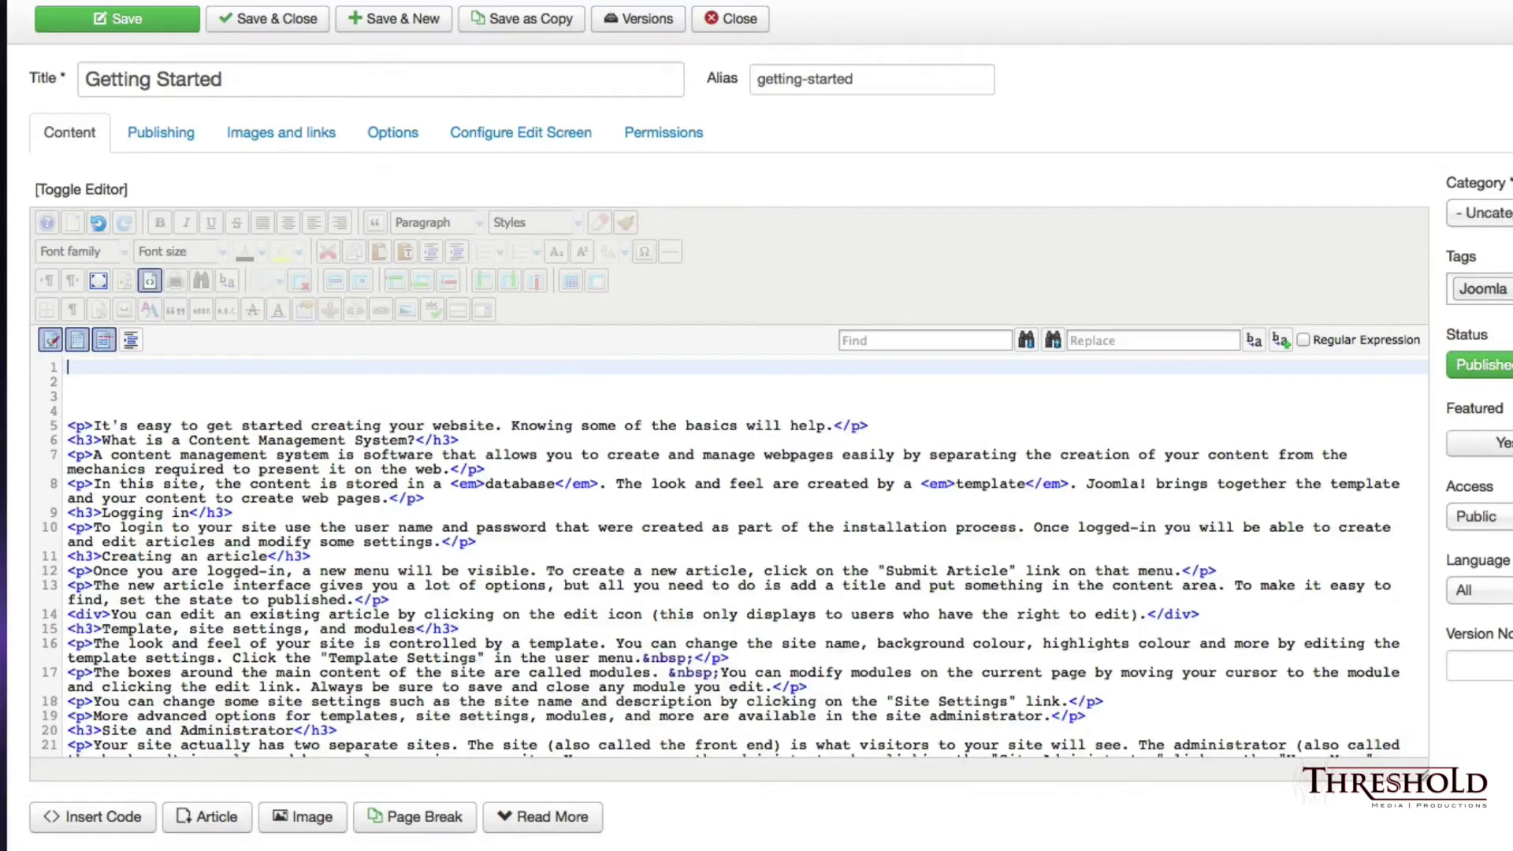
{"action": "key", "text": "ctrl+v"}
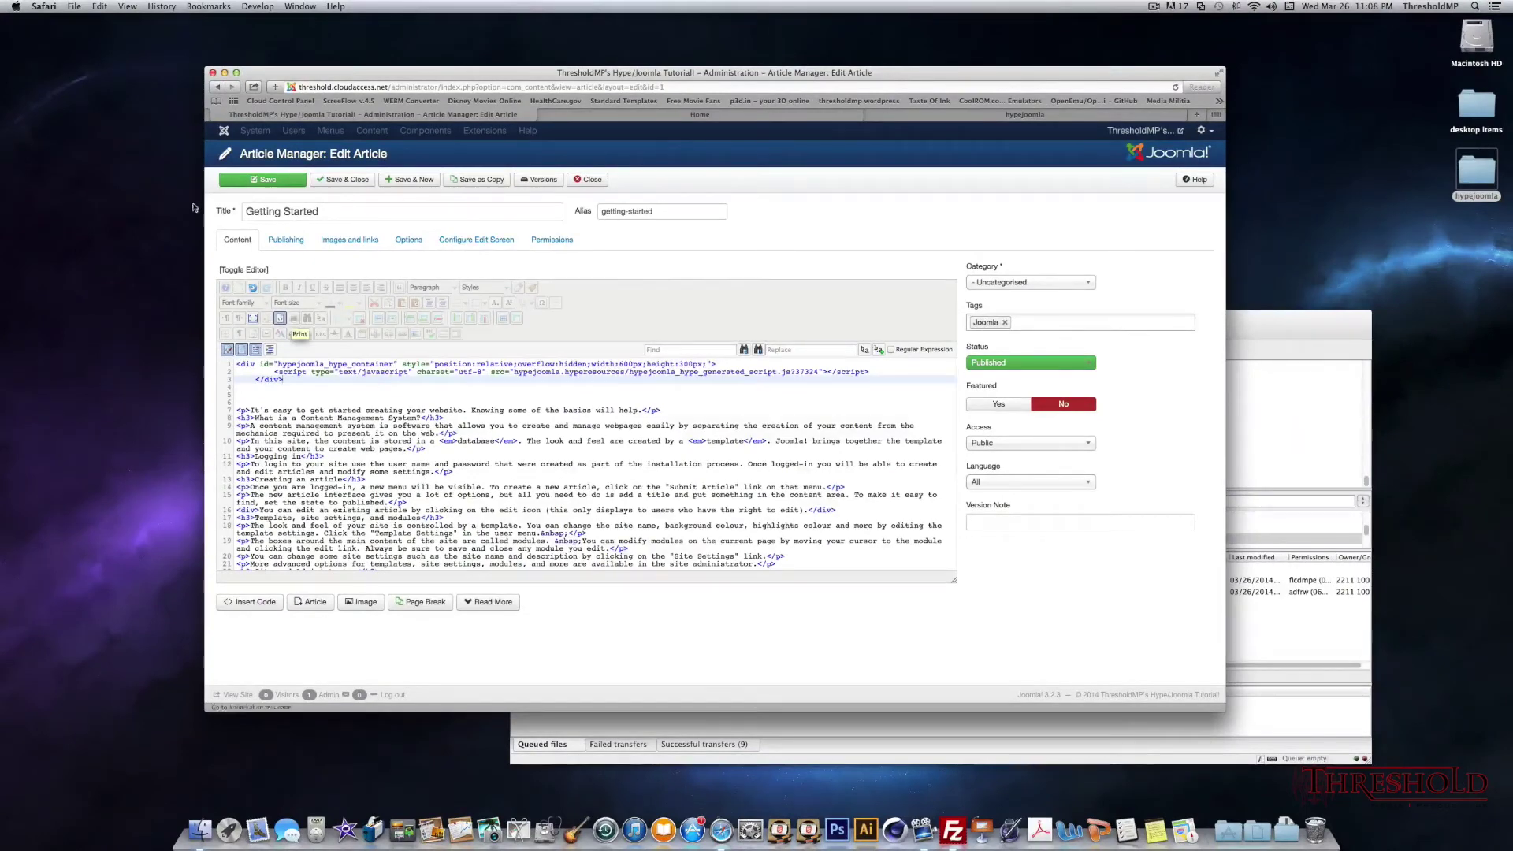
Save the Getting Started article and reload the site's Home page to check for the animation.
{"action": "left_click", "coordinate": [292, 181]}
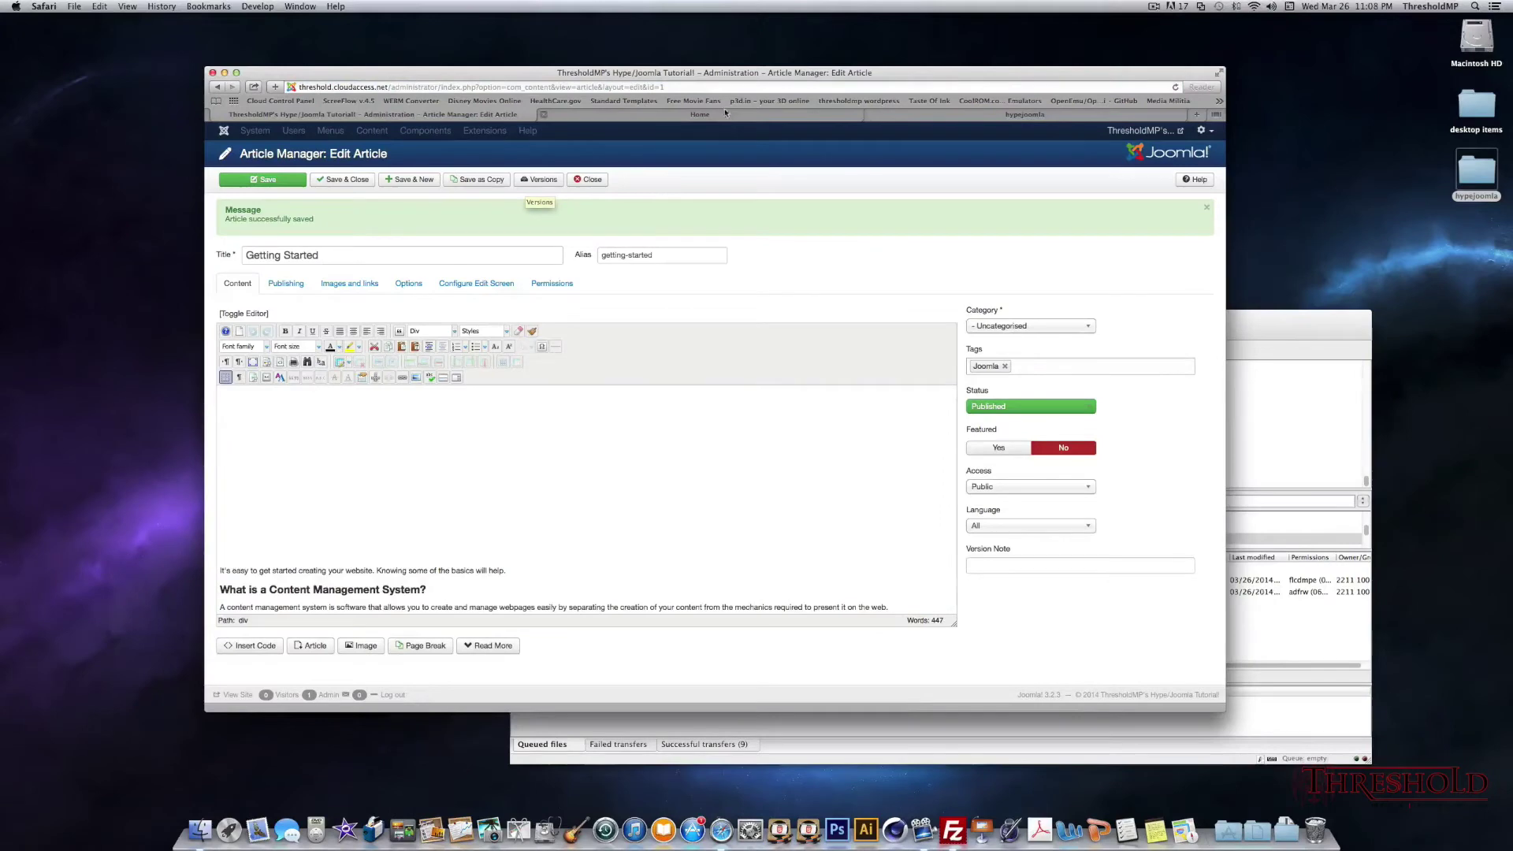
{"action": "left_click", "coordinate": [726, 115]}
{"action": "key", "text": "super+r"}
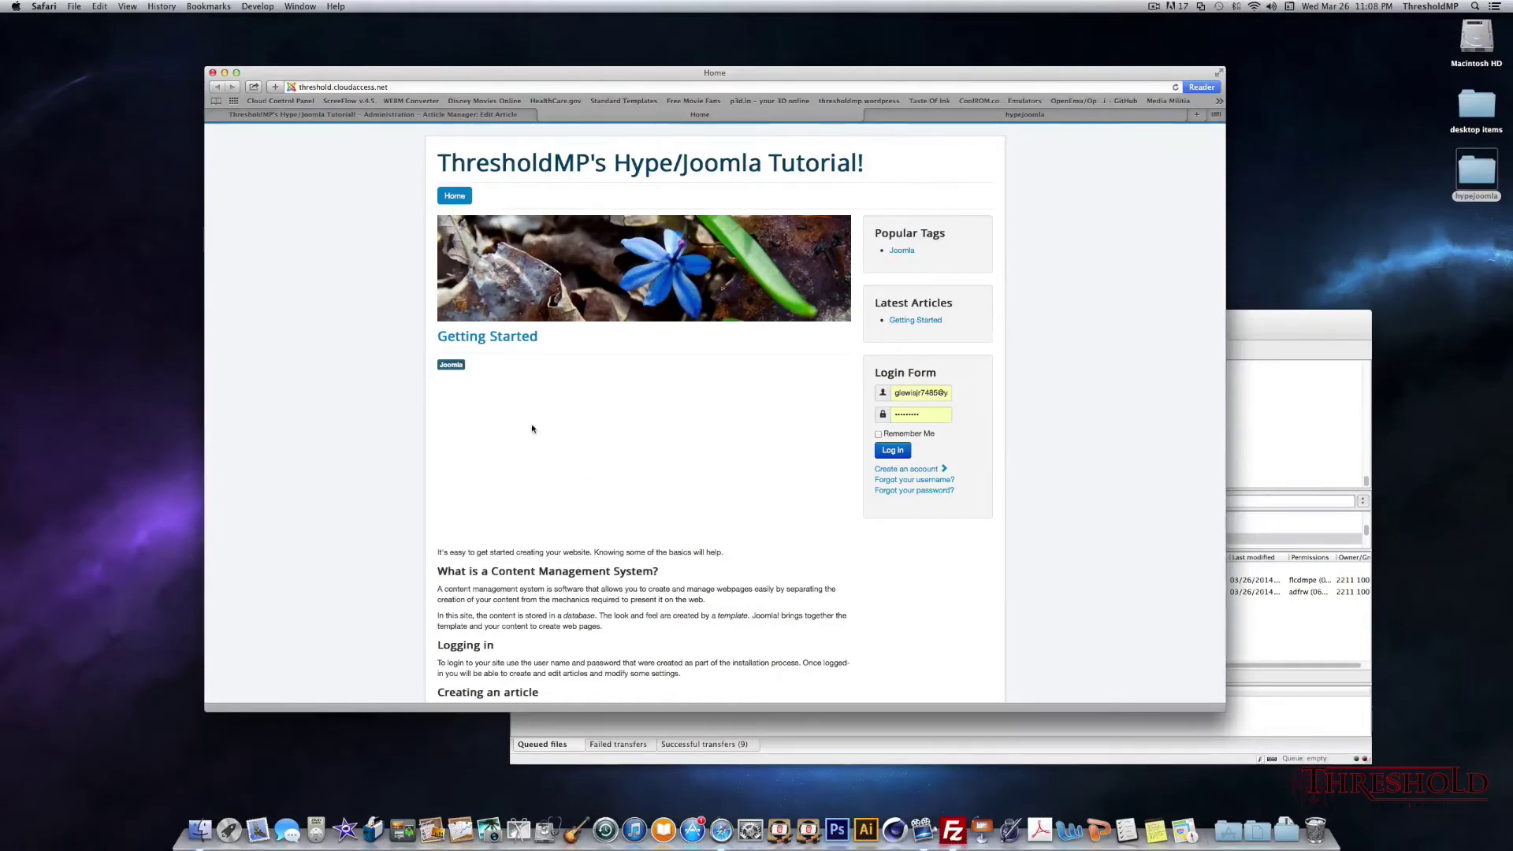
Reopen the article's HTML source and replace the leftover container div above the first paragraph with the full hypejoomla_hype_container code.
{"action": "left_click", "coordinate": [454, 115]}
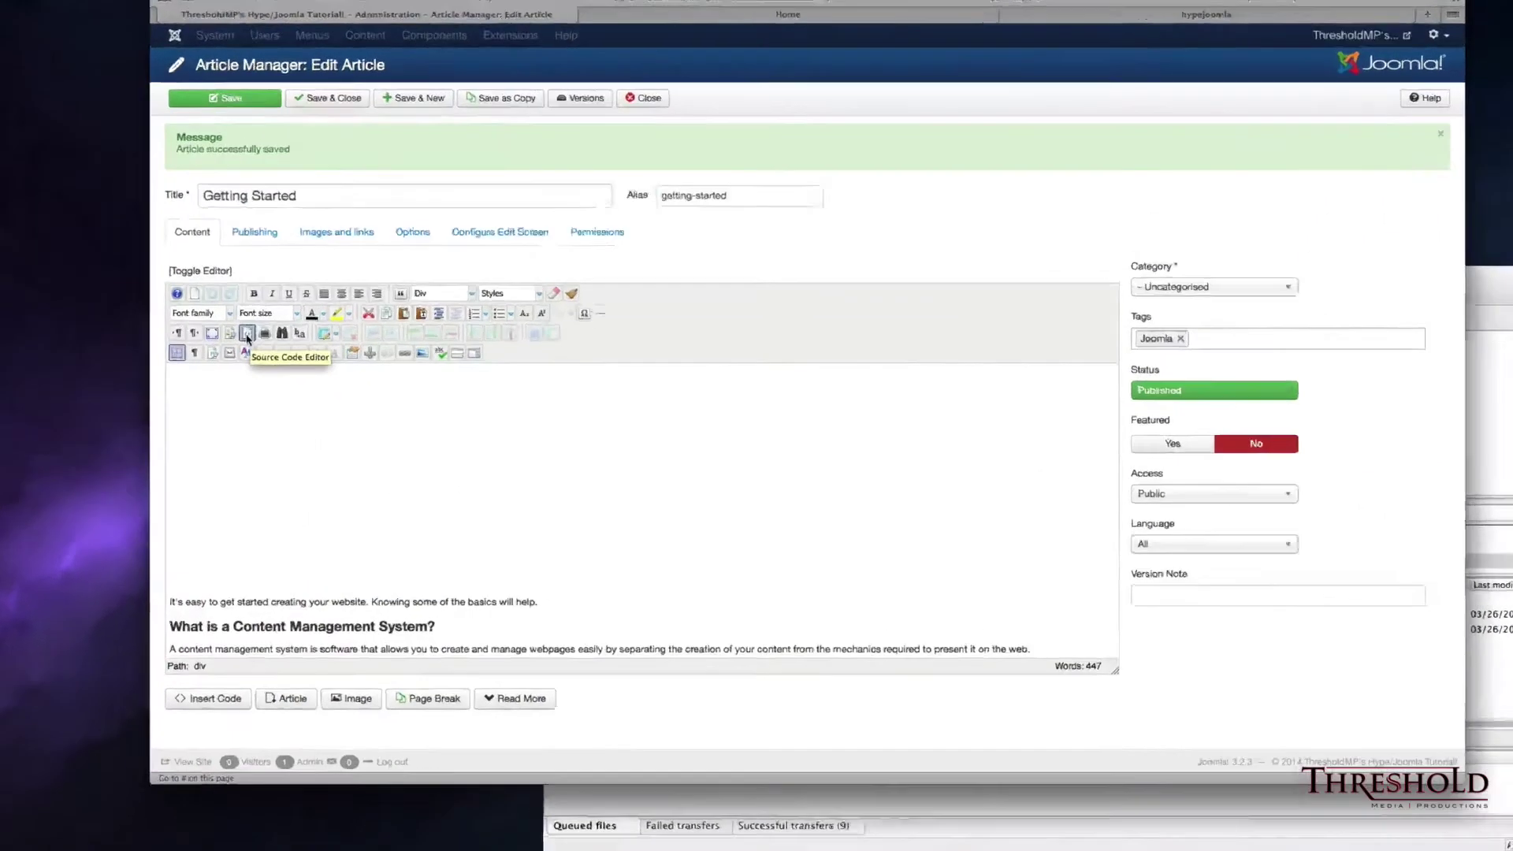
{"action": "left_click", "coordinate": [281, 363]}
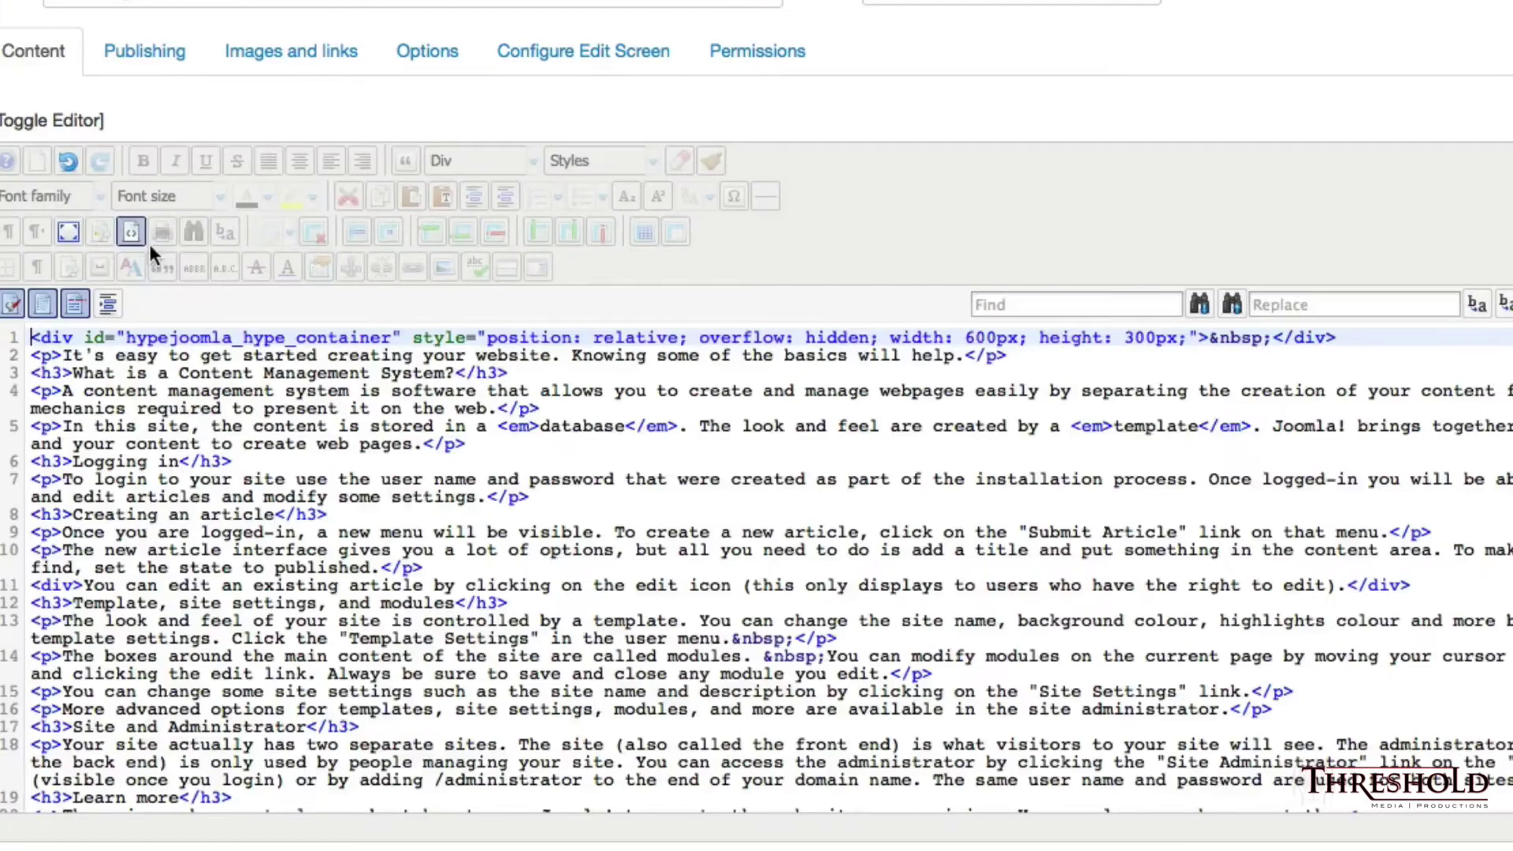
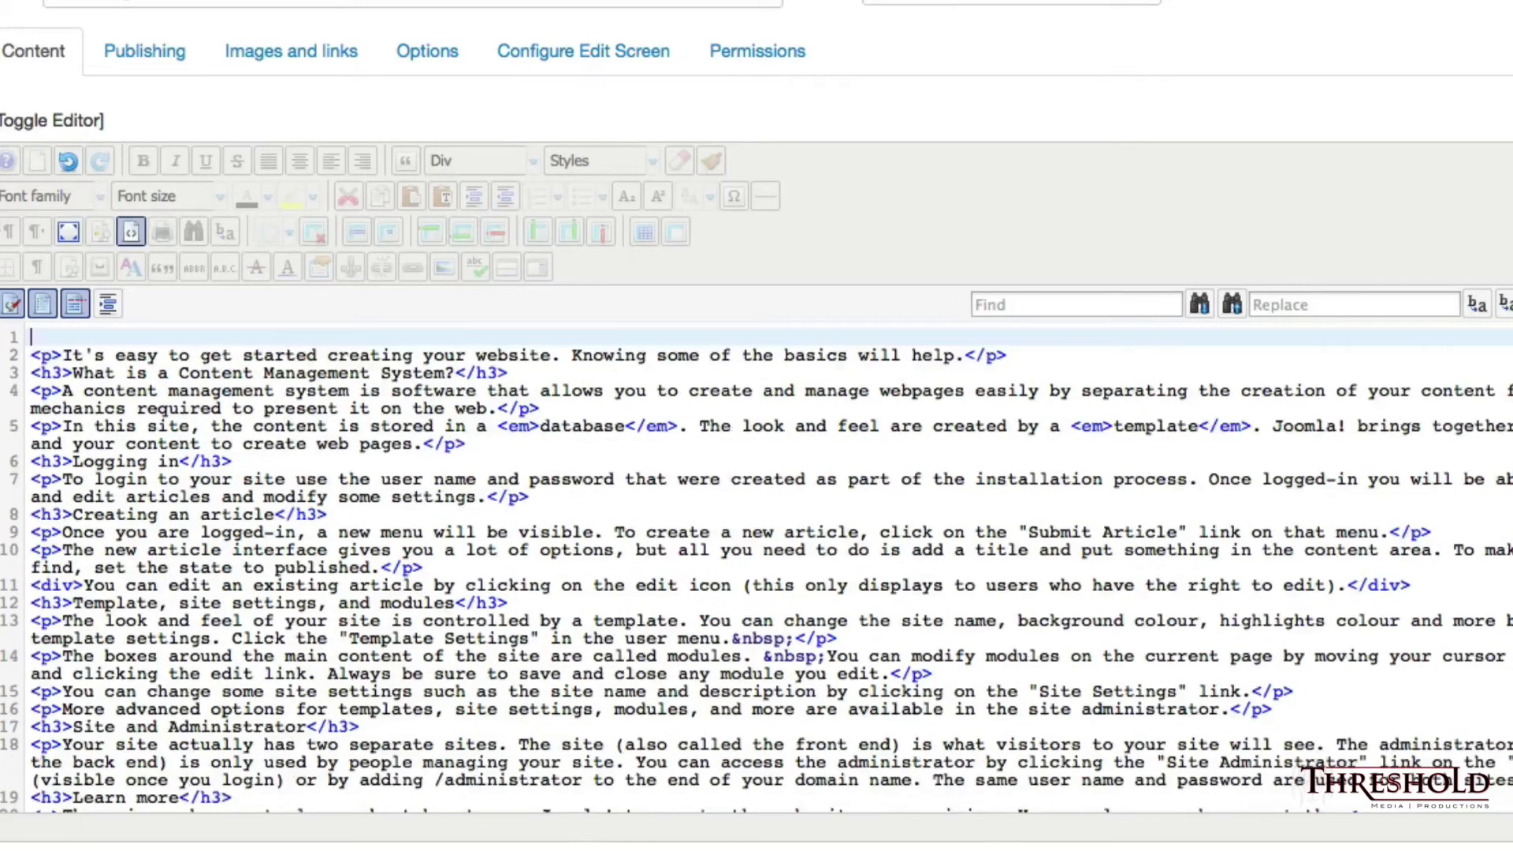
{"action": "left_click", "coordinate": [32, 337]}
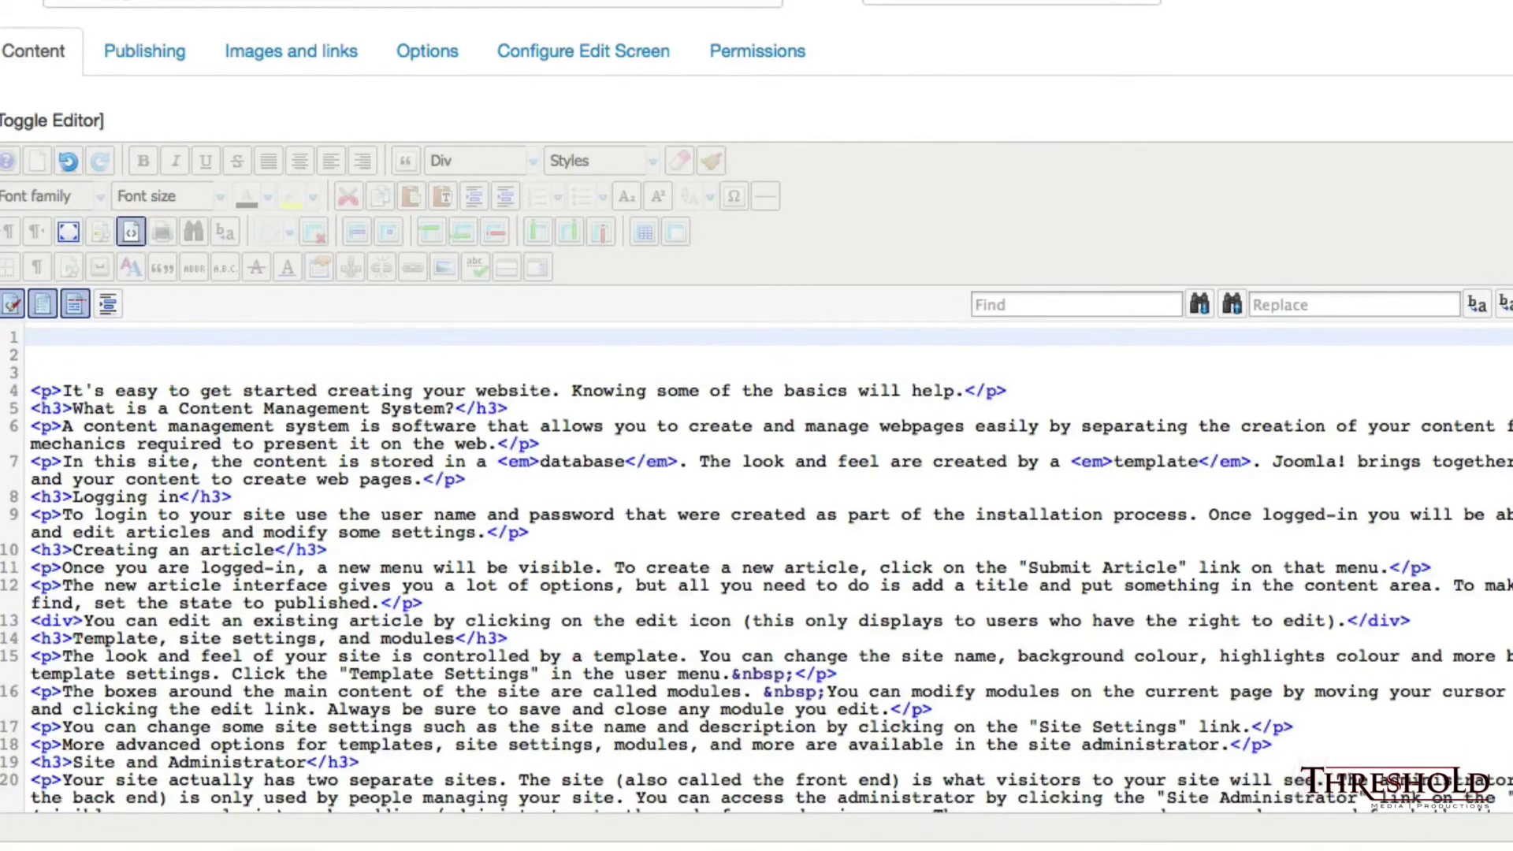
{"action": "type", "text": "<div id=\"hypejoomla_hype_container\" style=\"position:relative;overflow:hidden;width:600px;height:300px;\">         <script type=\"text/javascript\" charset=\"utf-8\" src=\"hypejoomla.hyperesources/hypejoomla_hype_generated_script.js?37324\"></script>     </div>"}
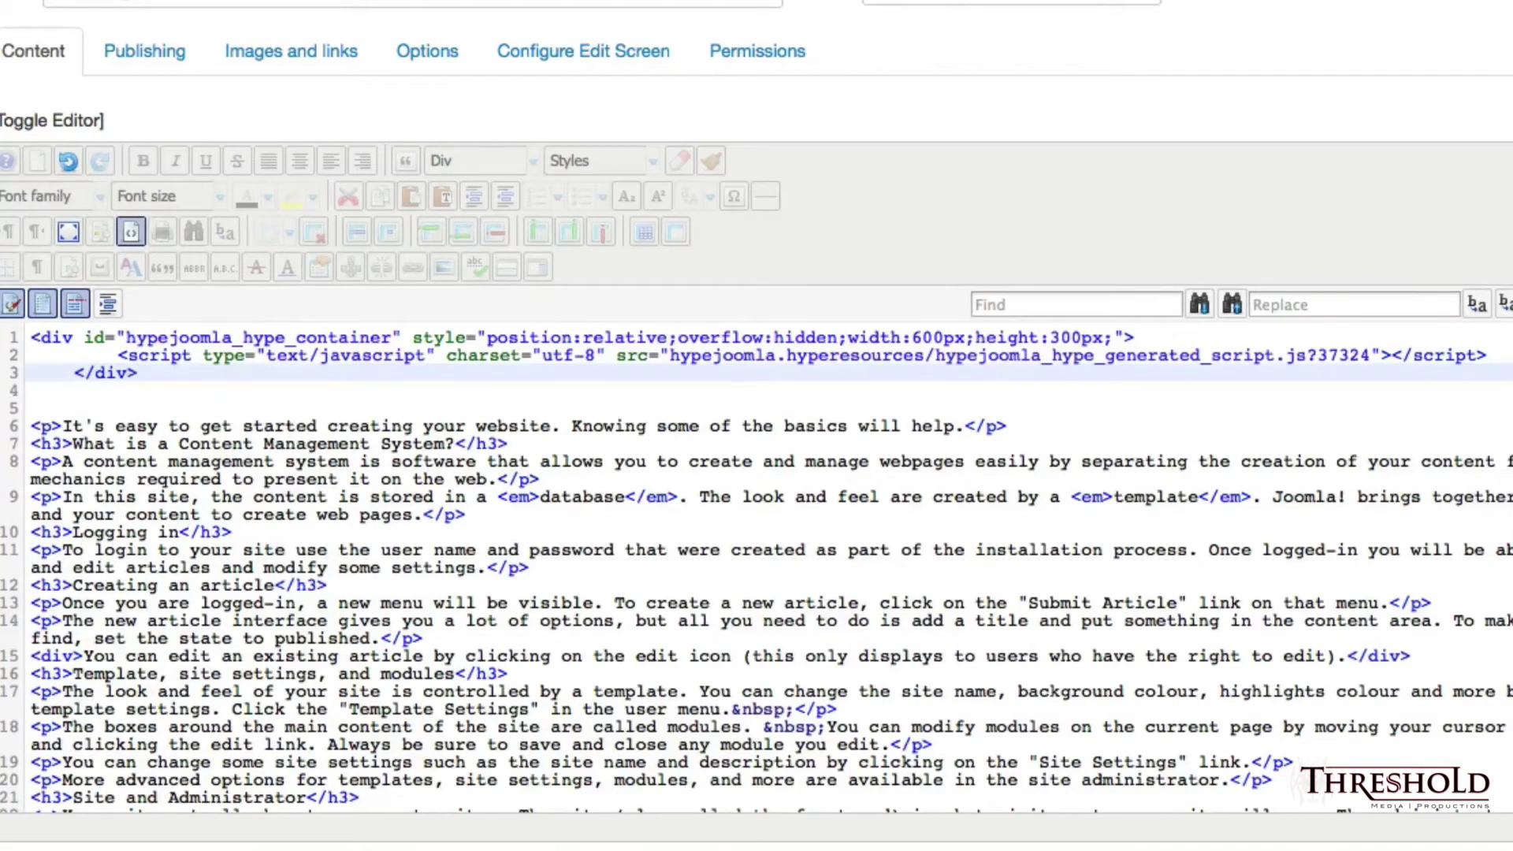
Wrap the container code in {source} before the opening div and {/source} after the closing div.
{"action": "left_click", "coordinate": [31, 337]}
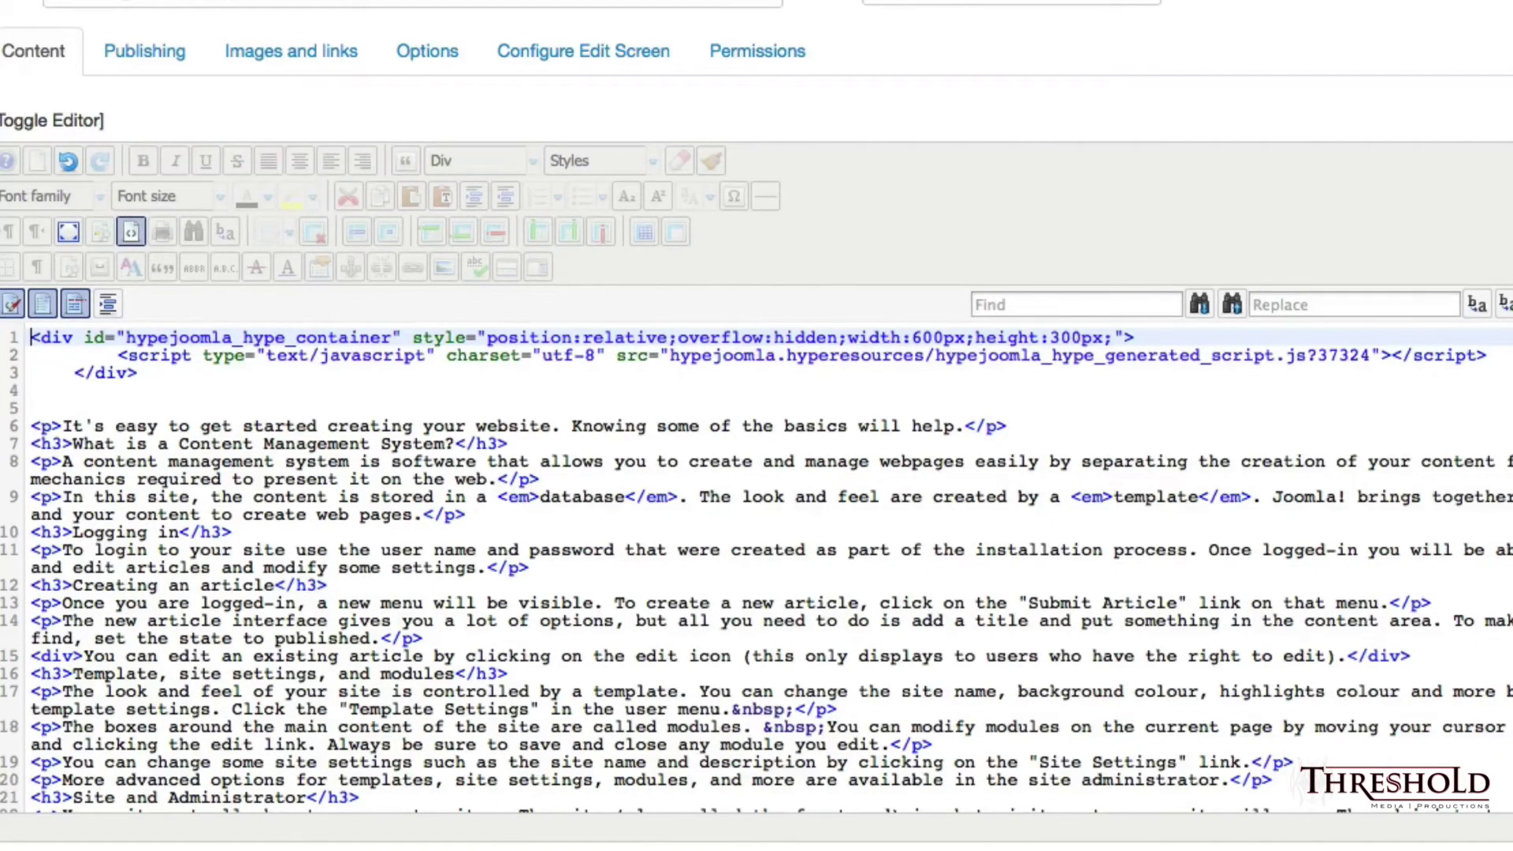
{"action": "type", "text": "{"}
{"action": "type", "text": "source"}
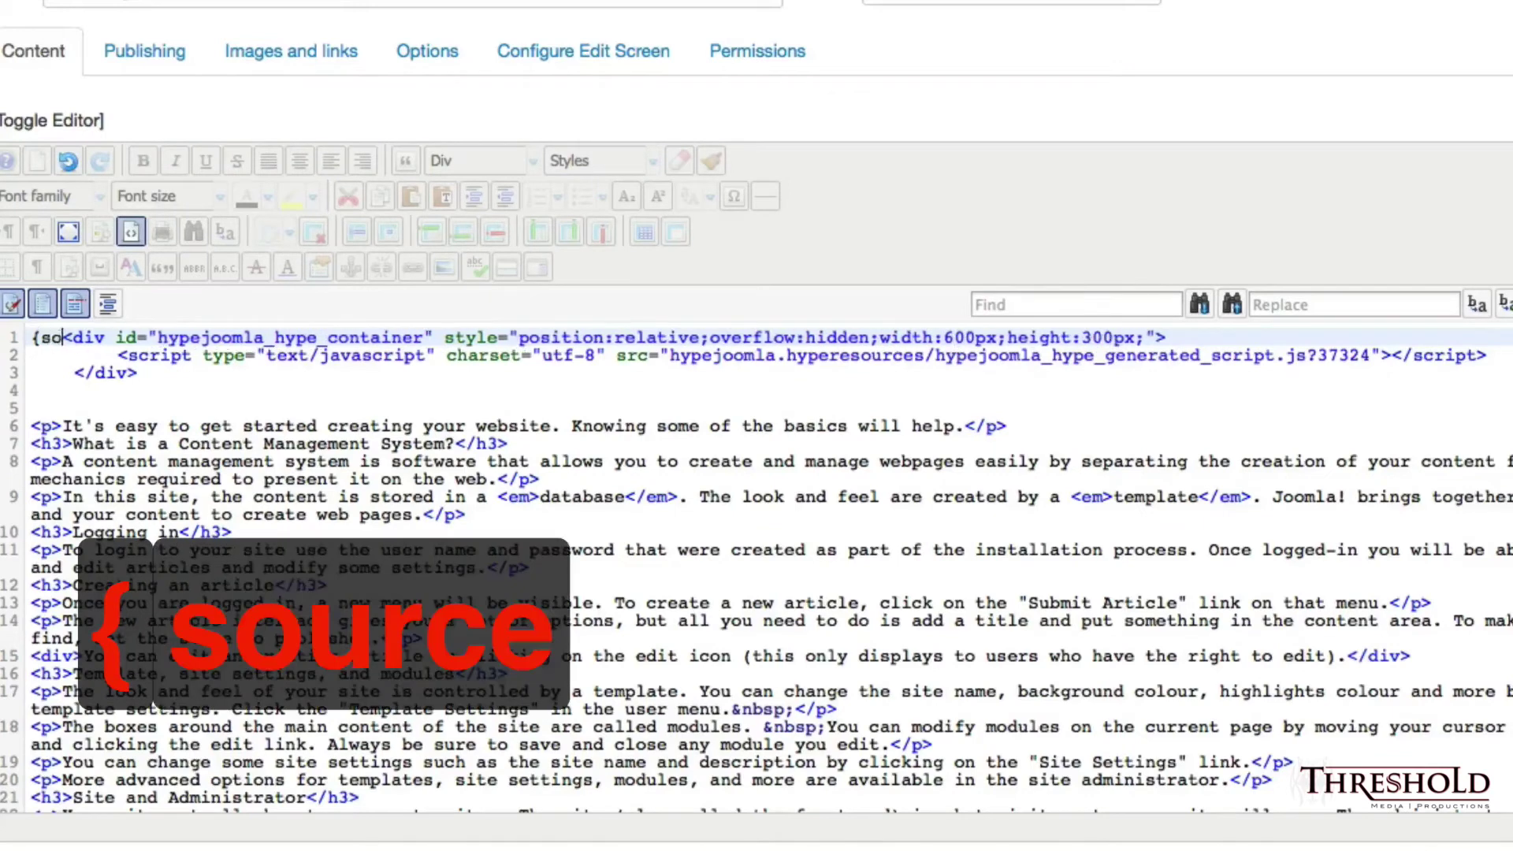
{"action": "type", "text": "}"}
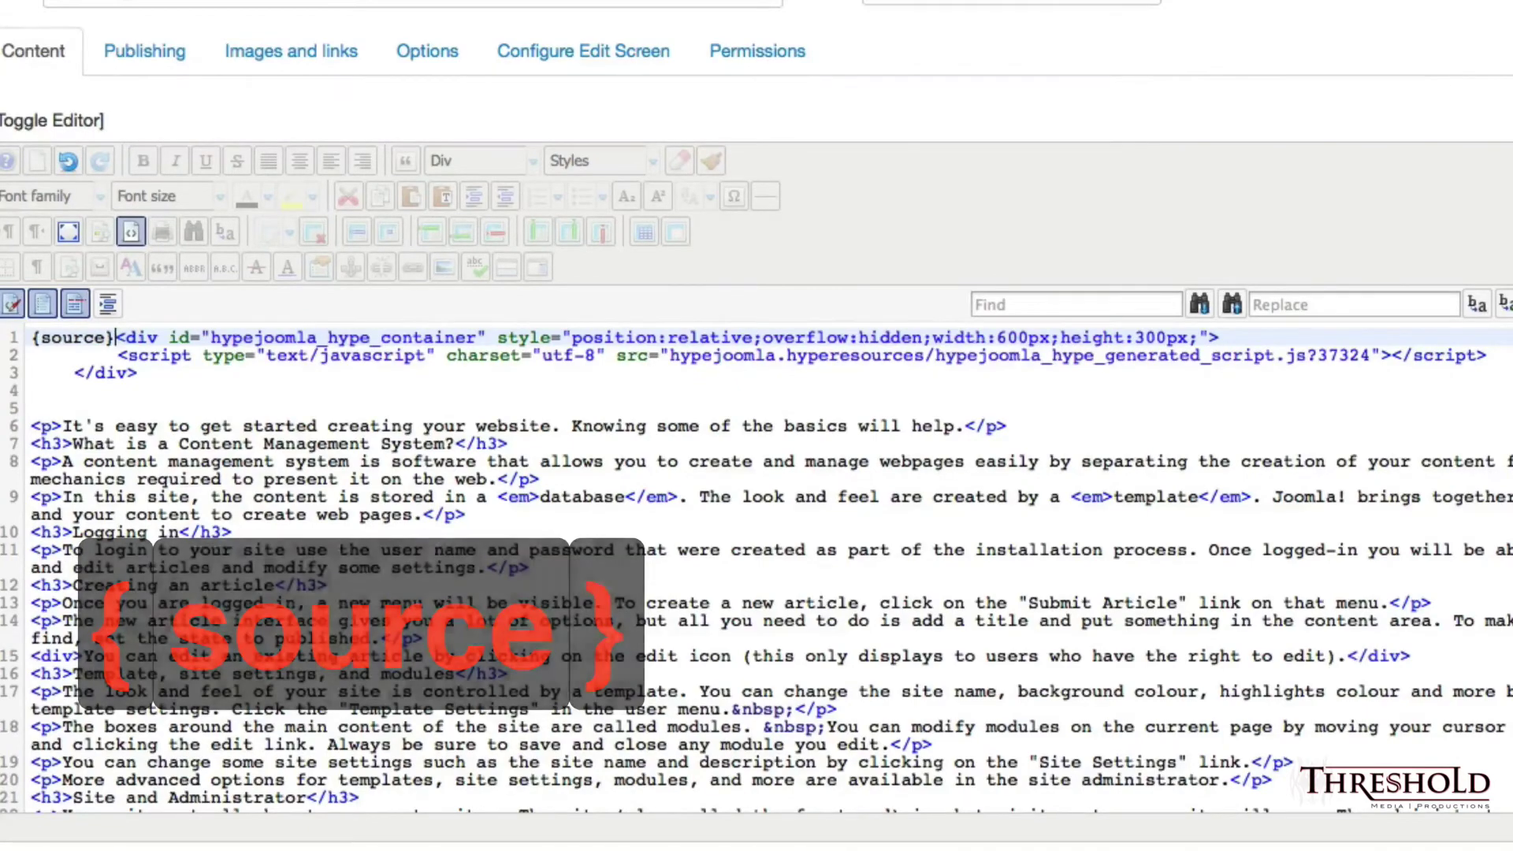
{"action": "left_click", "coordinate": [150, 375]}
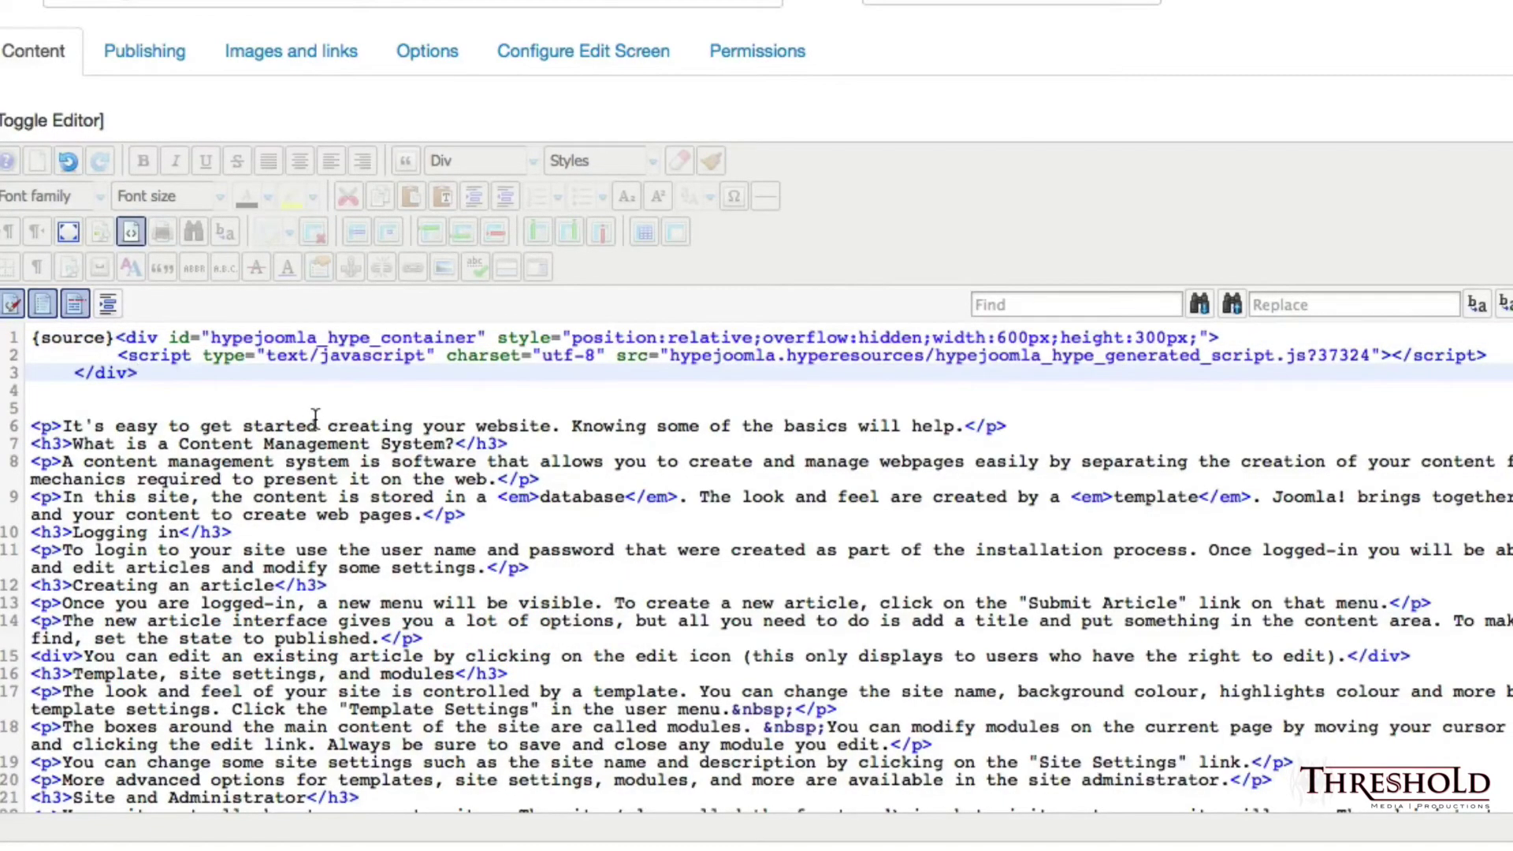
{"action": "type", "text": "{"}
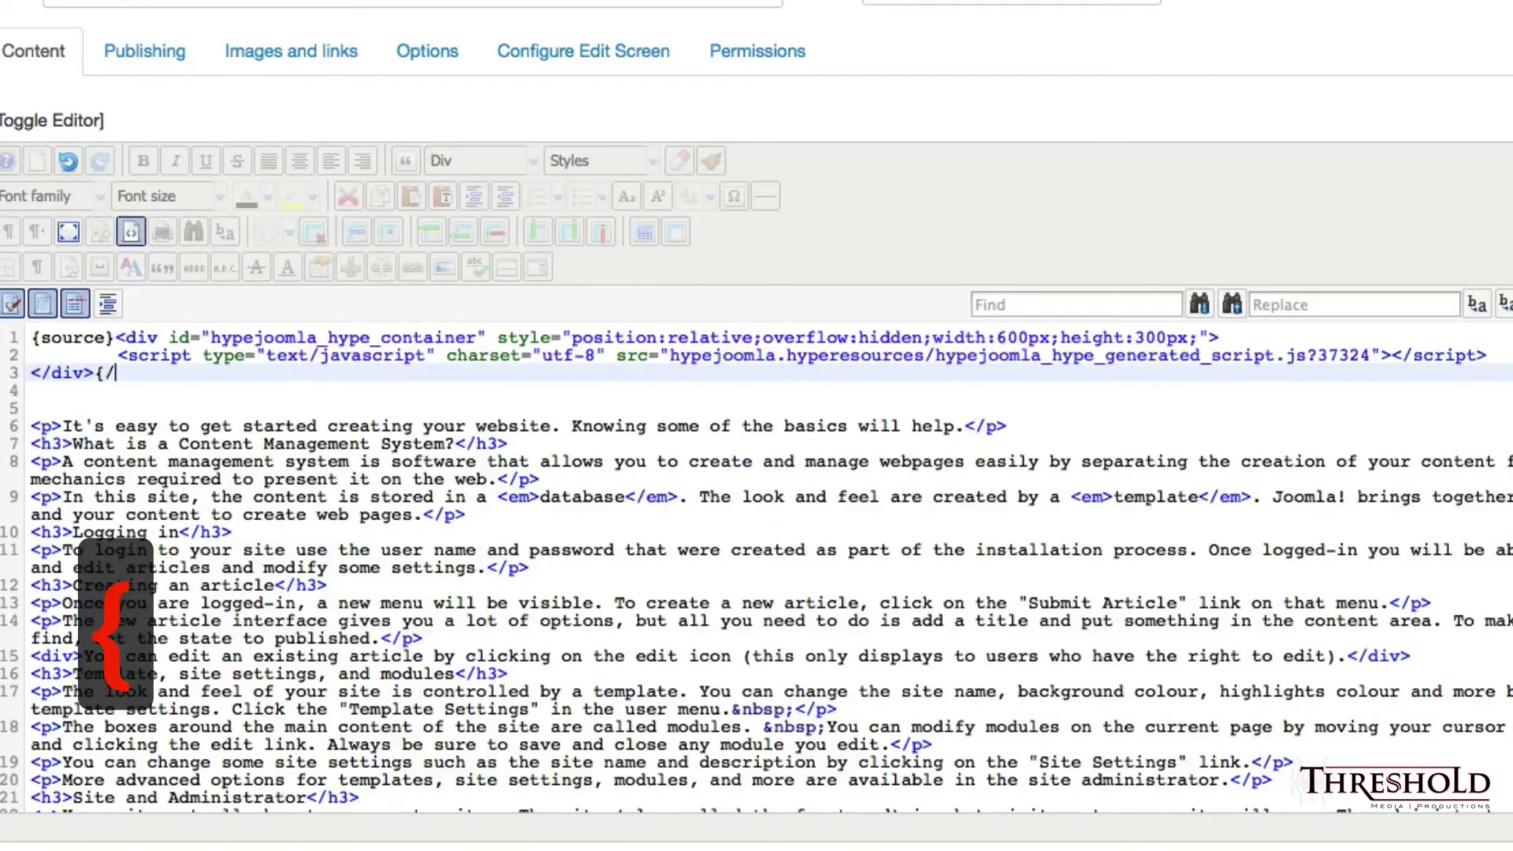
{"action": "type", "text": "/source"}
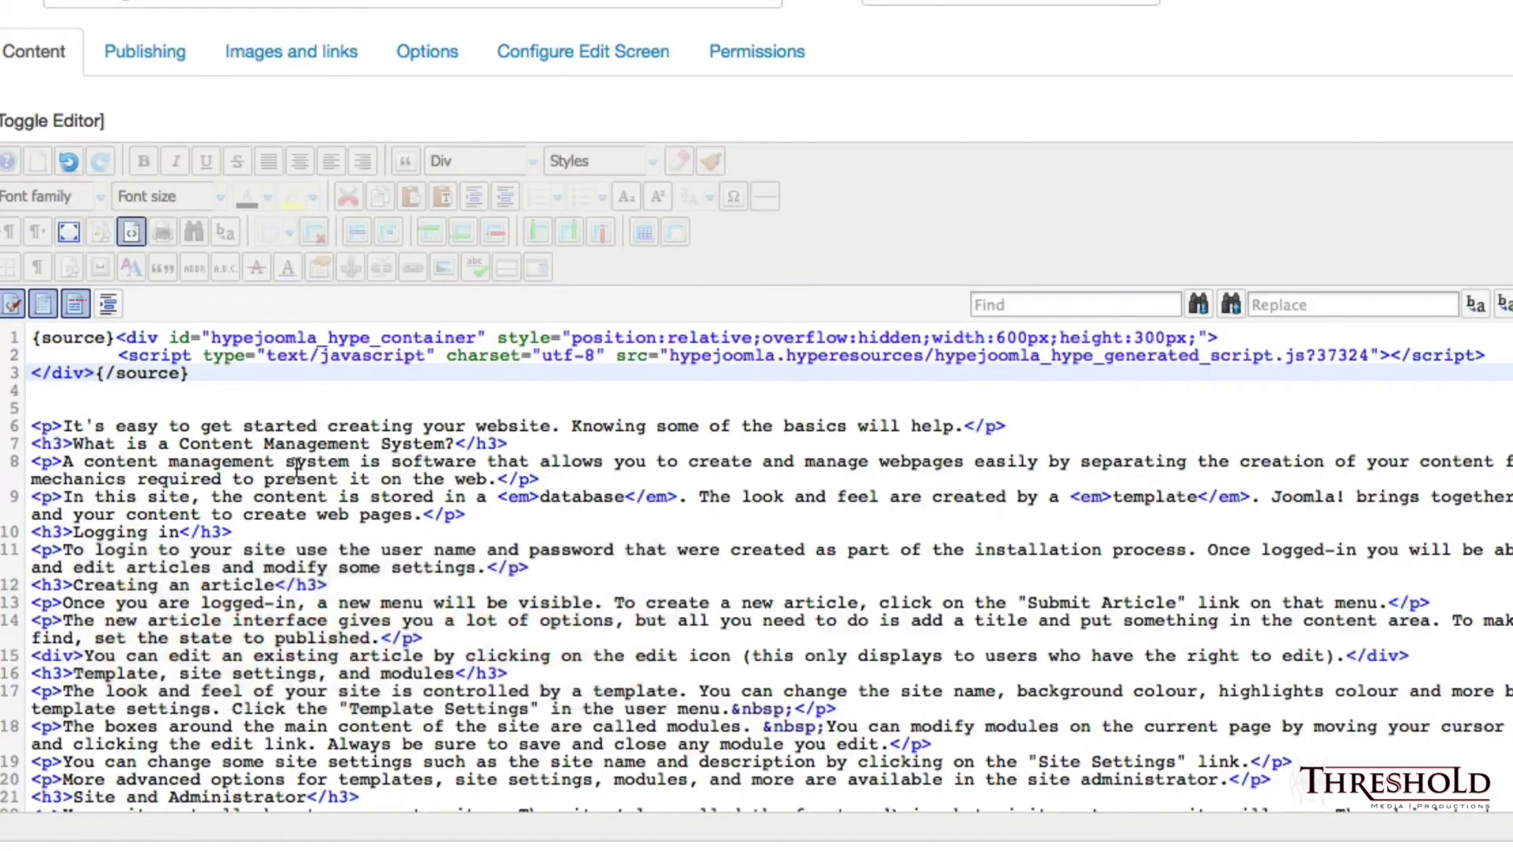
Replace the angle brackets of the opening hypejoomla_hype_container div tag with [[ and ]].
{"action": "left_click", "coordinate": [131, 335]}
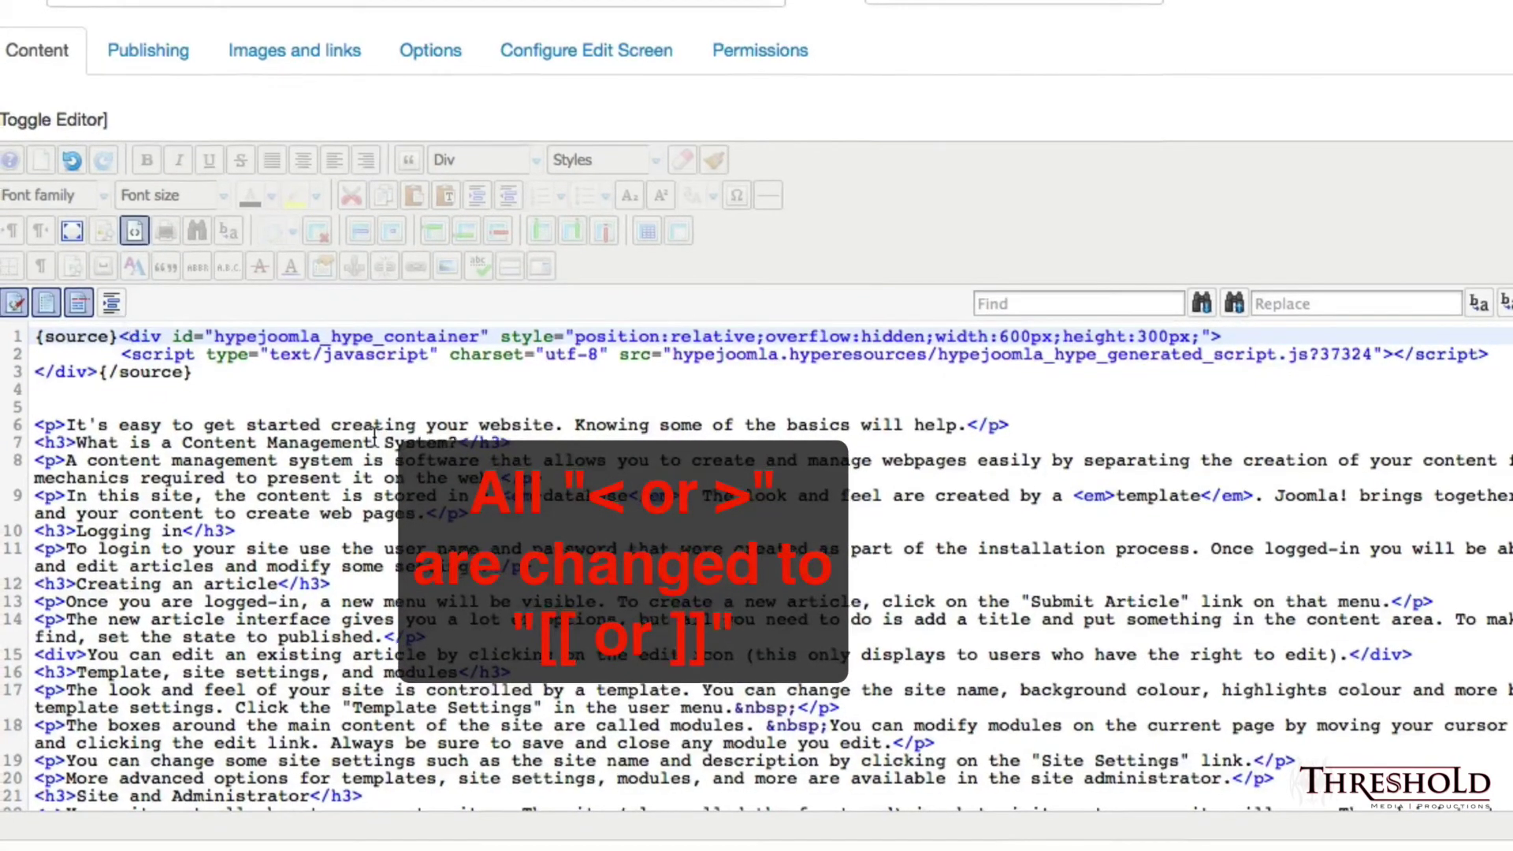
{"action": "key", "text": "BackSpace"}
{"action": "type", "text": "[["}
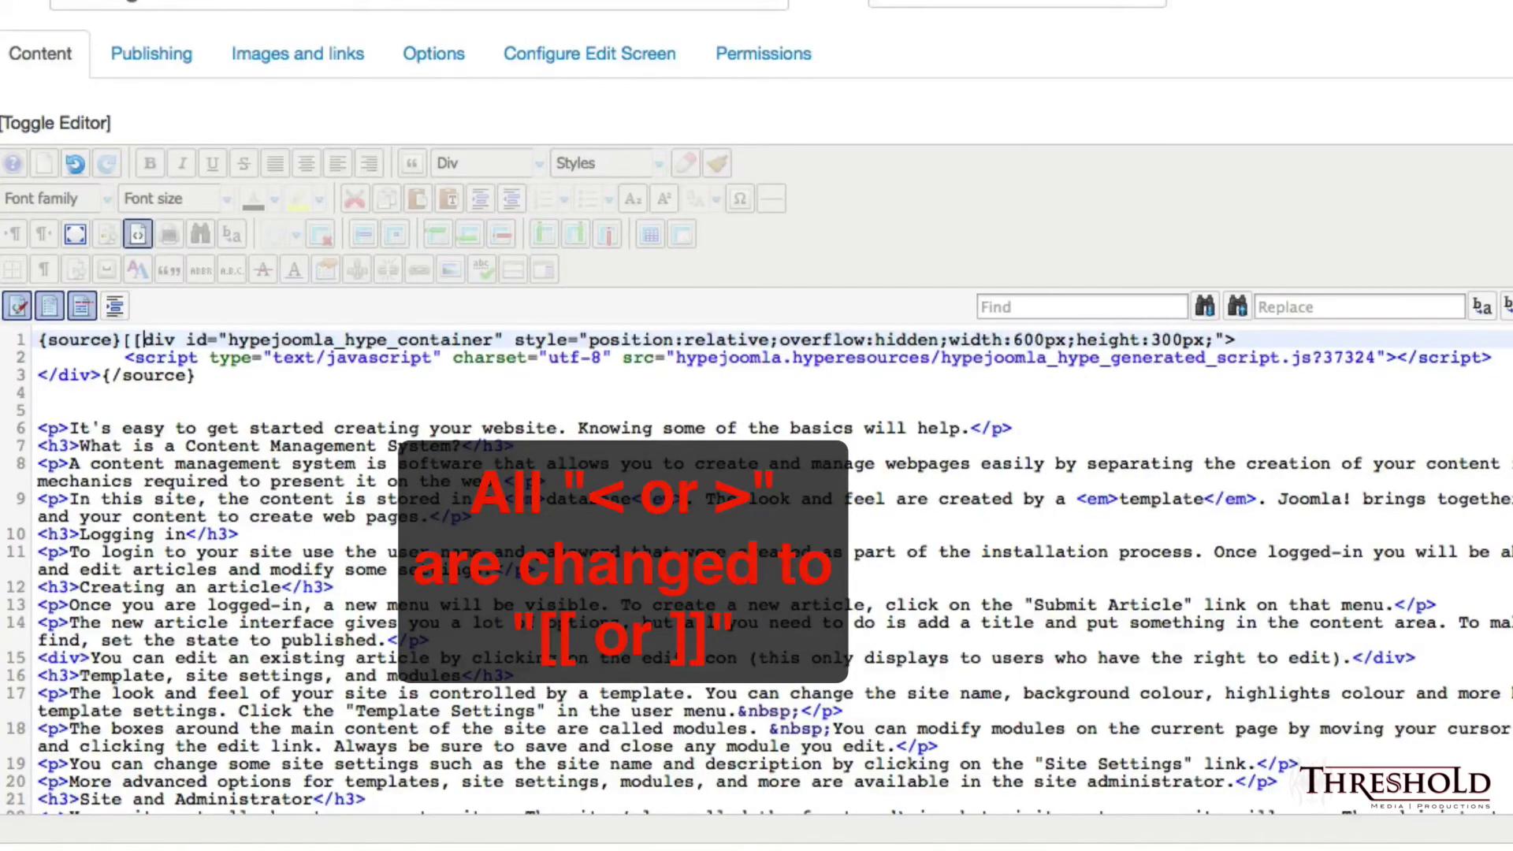
{"action": "left_click", "coordinate": [1226, 340]}
{"action": "type", "text": "]"}
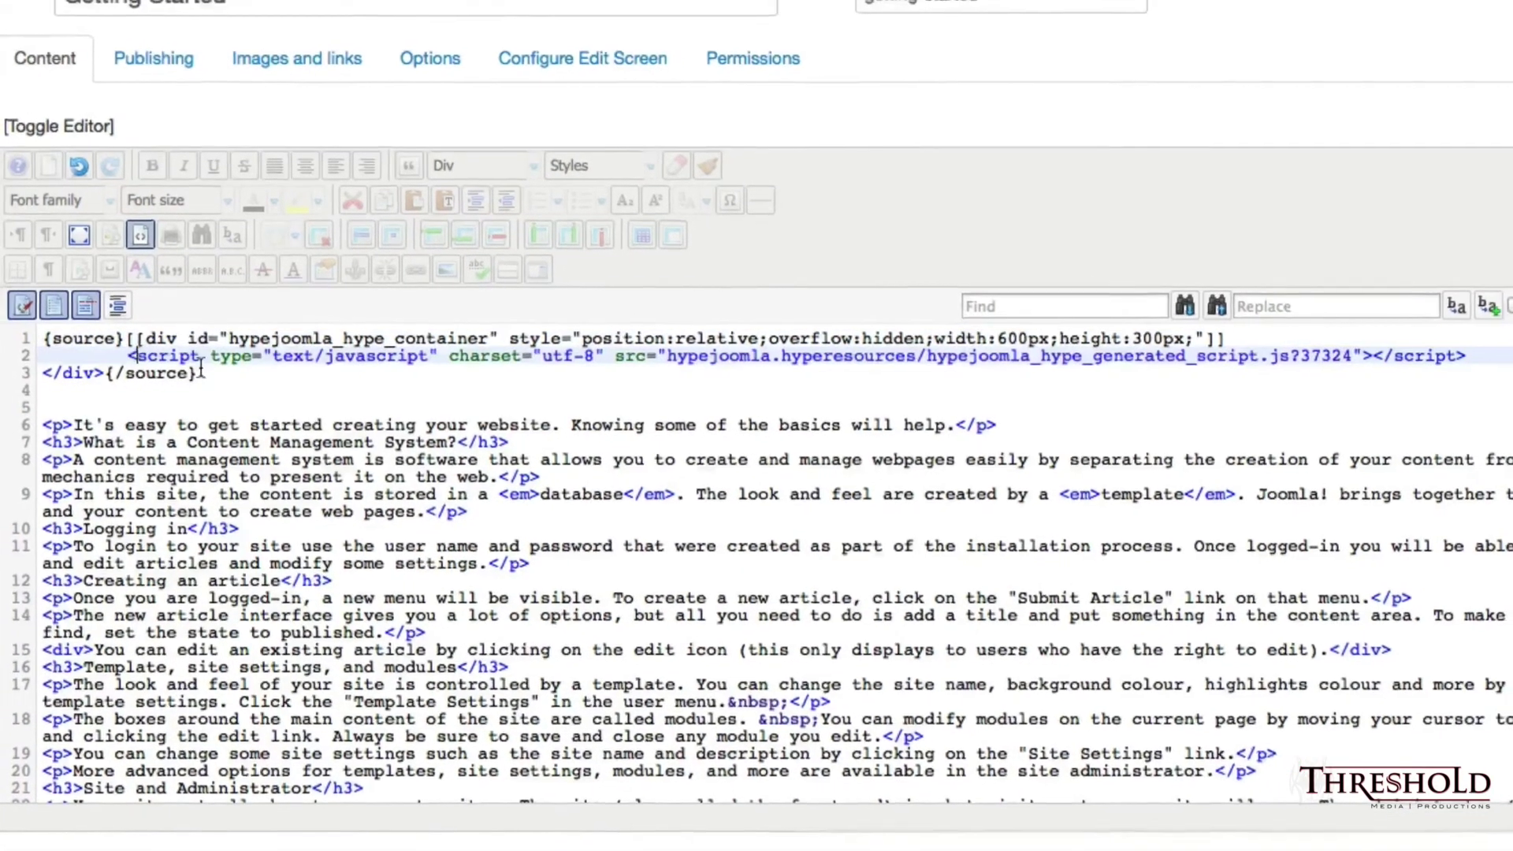
Replace the angle brackets of the opening and closing script tags with [[ and ]].
{"action": "left_click", "coordinate": [134, 357]}
{"action": "key", "text": "BackSpace"}
{"action": "type", "text": "[["}
{"action": "left_click", "coordinate": [1369, 355]}
{"action": "key", "text": "BackSpace"}
{"action": "type", "text": "]]"}
{"action": "key", "text": "Delete"}
{"action": "type", "text": "[["}
{"action": "left_click", "coordinate": [1501, 361]}
{"action": "key", "text": "BackSpace"}
{"action": "type", "text": "]]"}
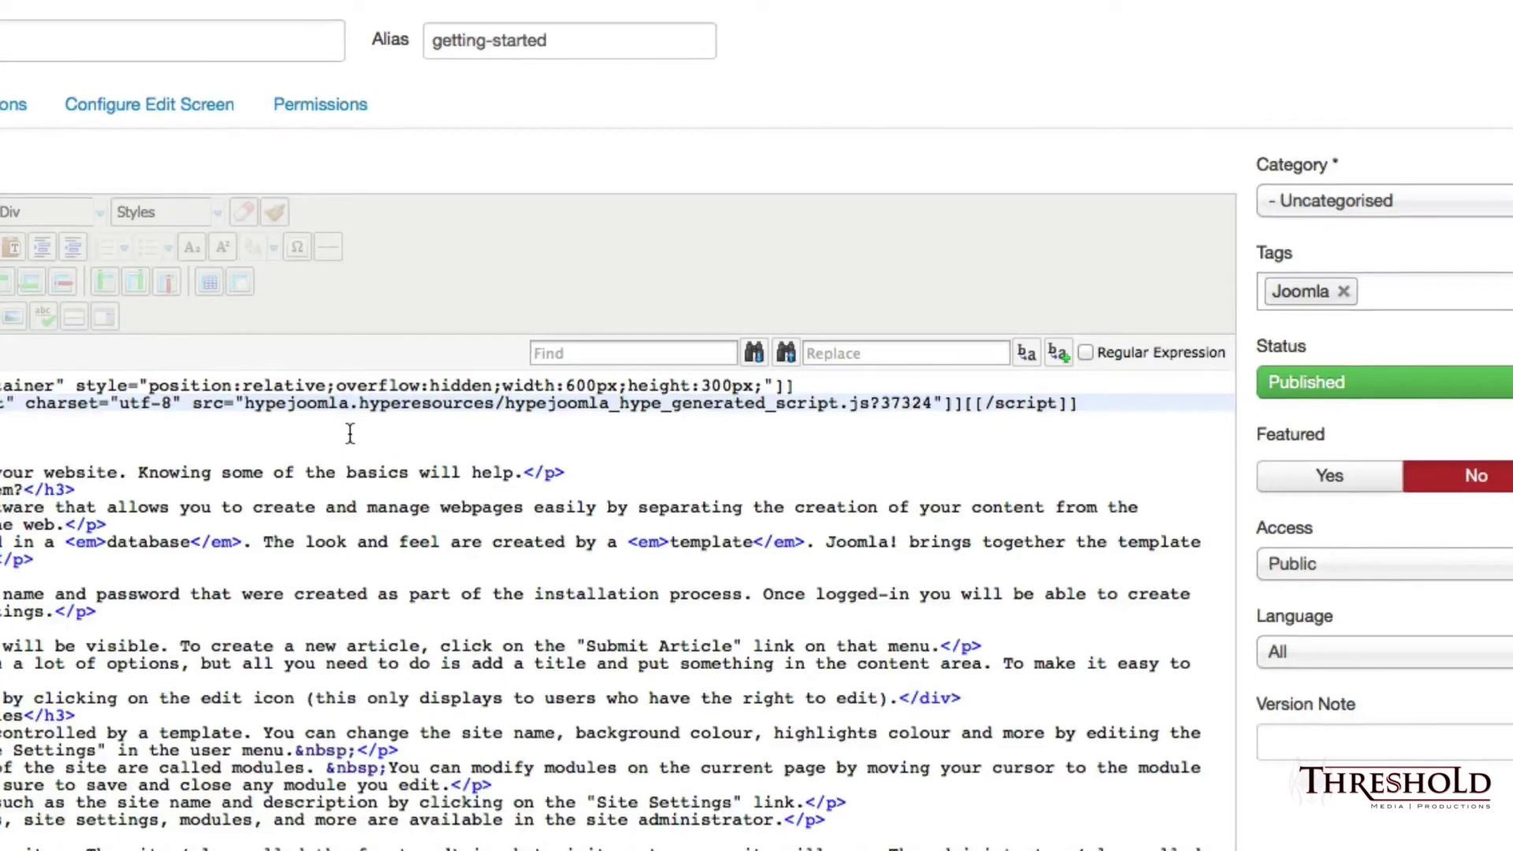
Prefix the script's src path with images/hype/ before hypejoomla.hyperesources.
{"action": "type", "text": "images"}
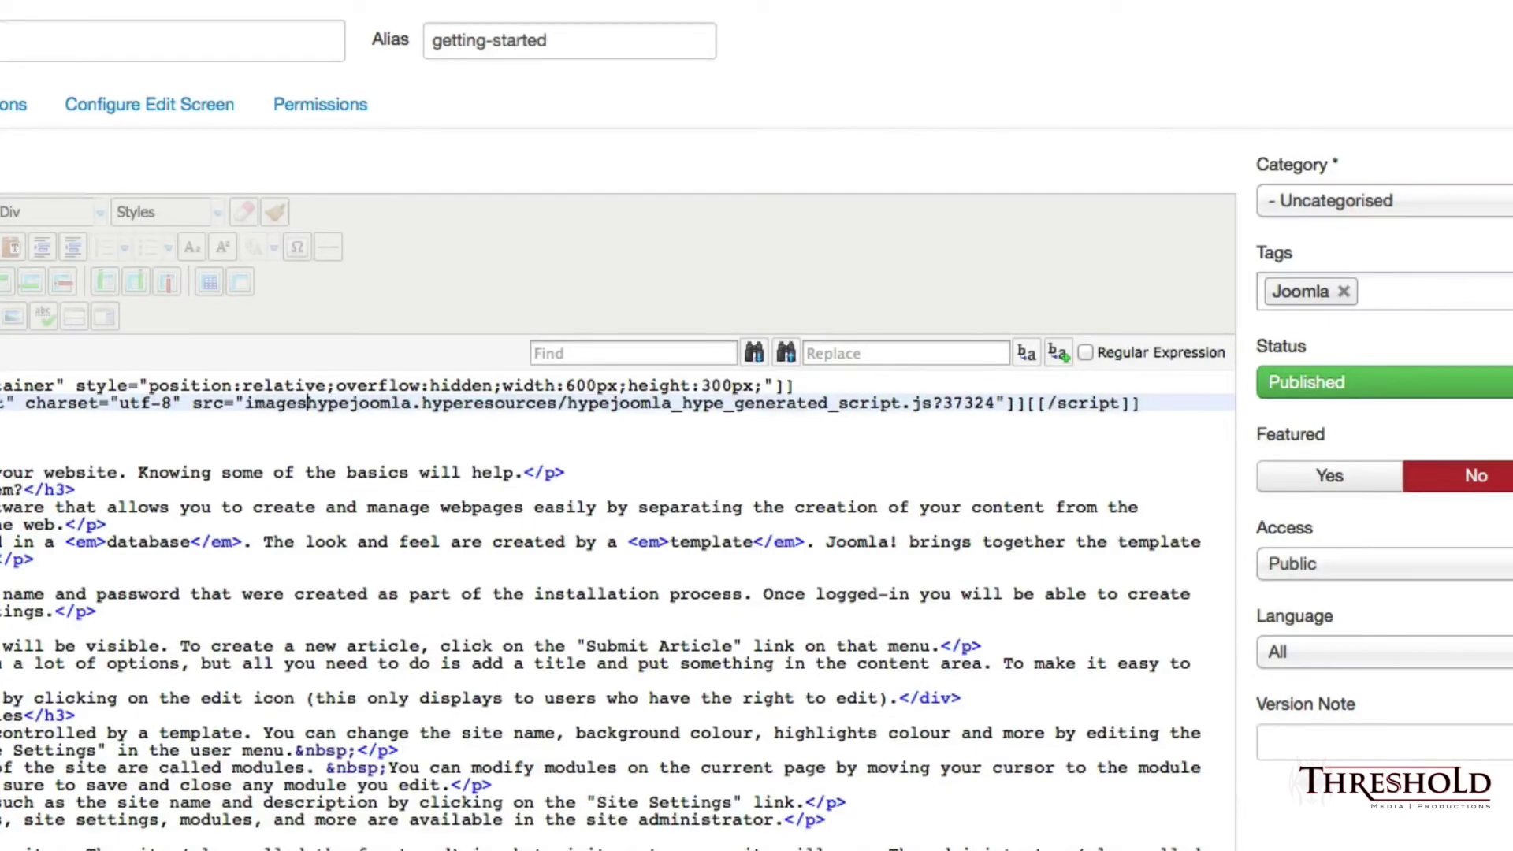
{"action": "type", "text": "/hype"}
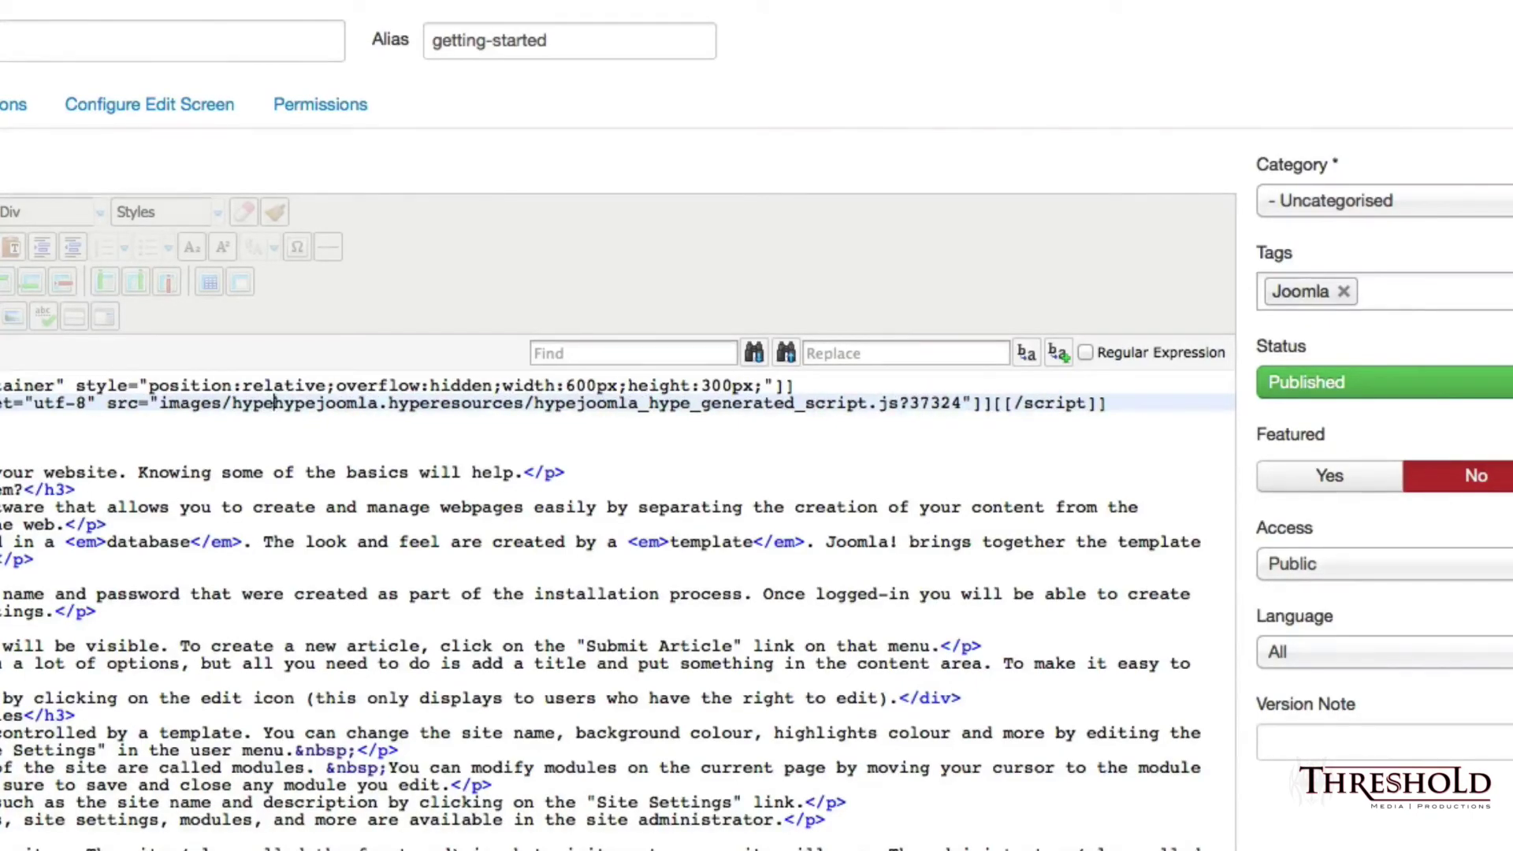
{"action": "type", "text": "/"}
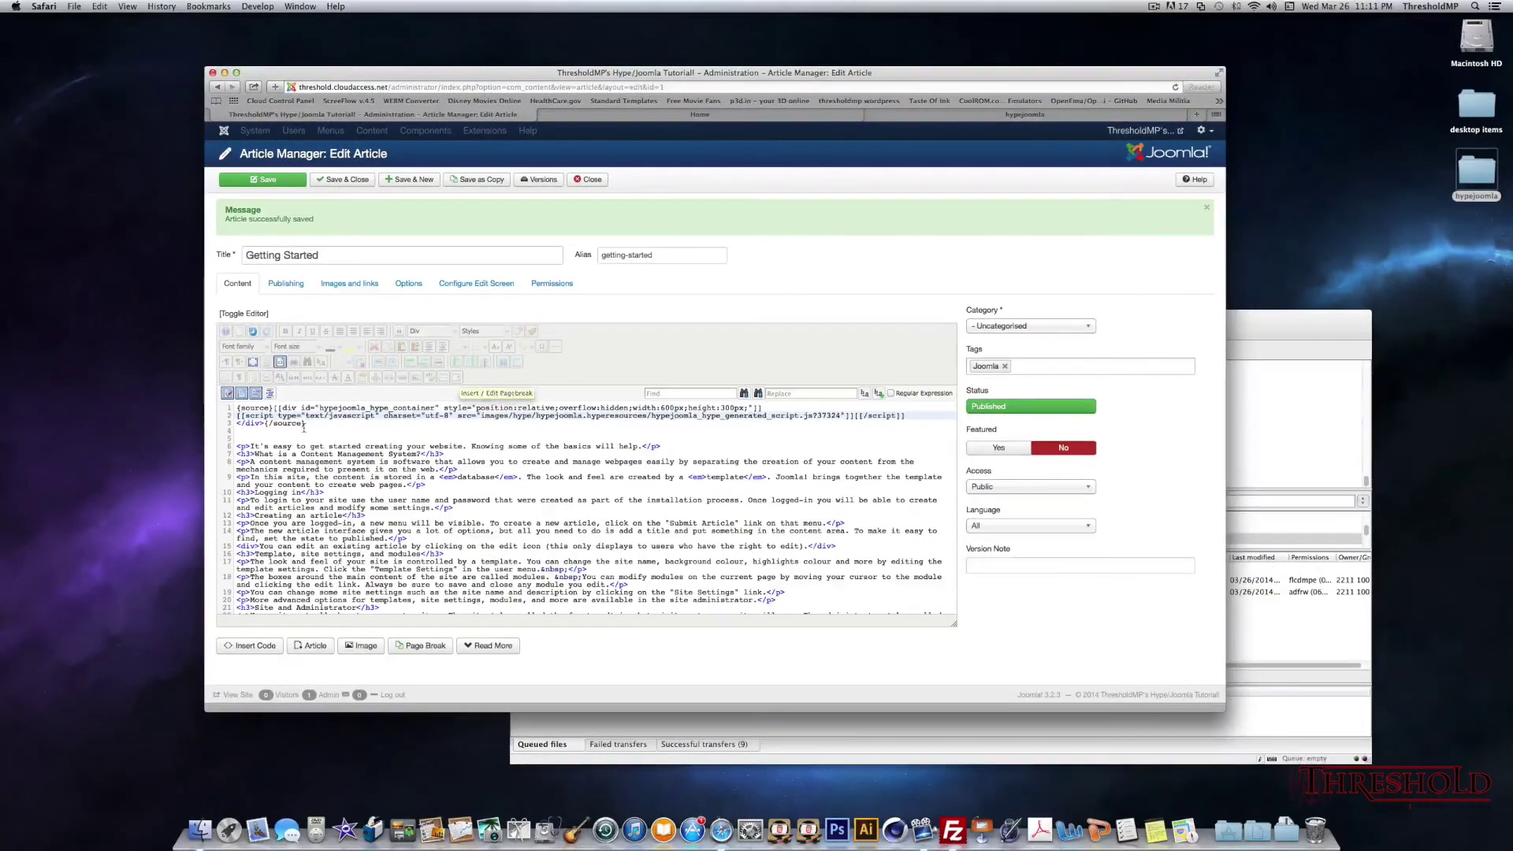
Save the article with the edited source block and reload the Home page to test the embedded animation.
{"action": "left_click_drag", "start_coordinate": [264, 424], "coordinate": [176, 403]}
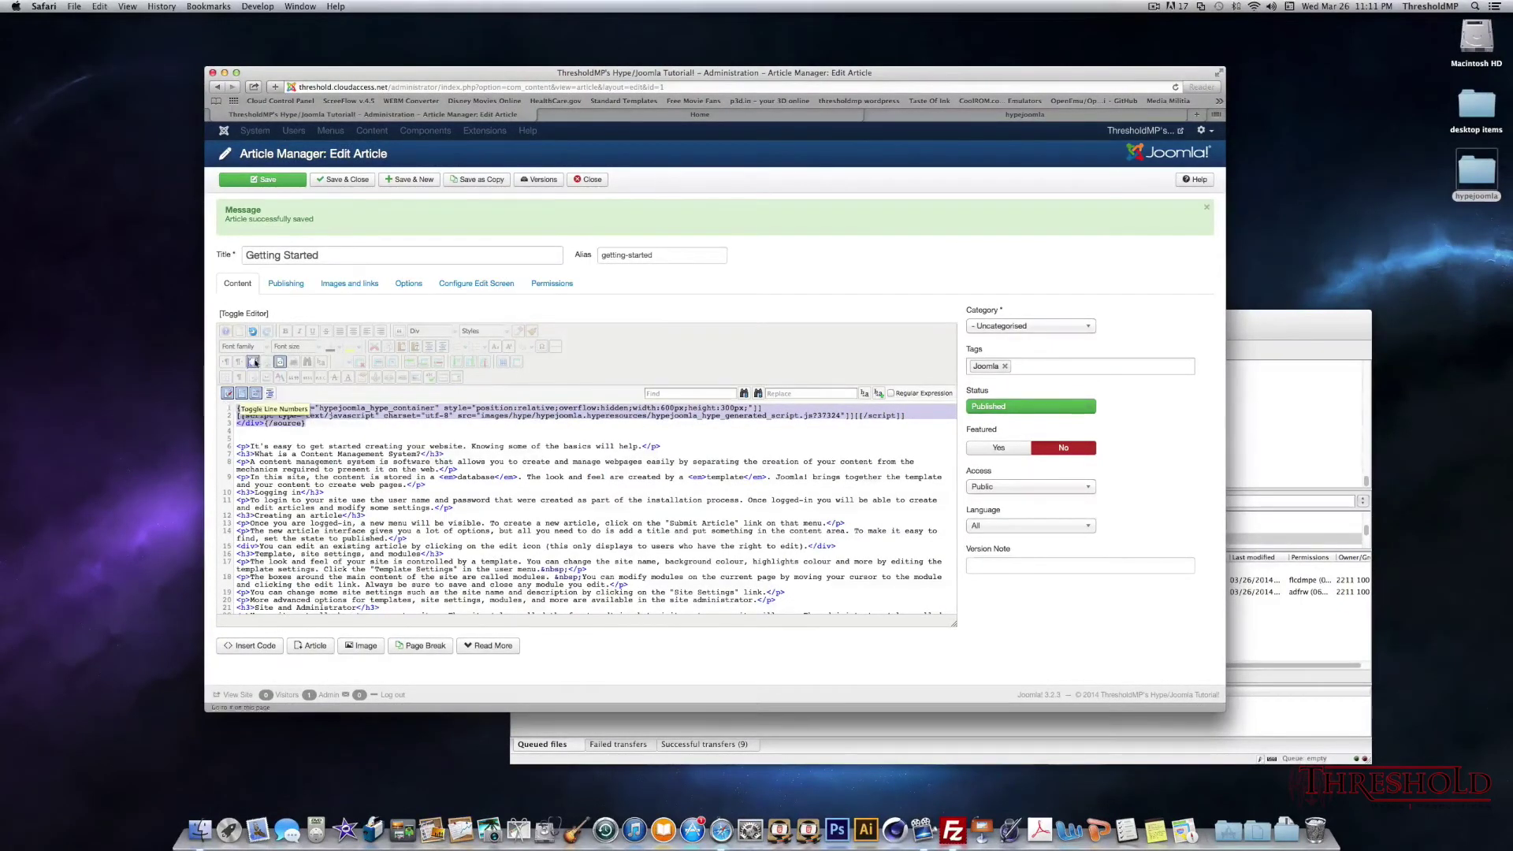
{"action": "left_click", "coordinate": [293, 180]}
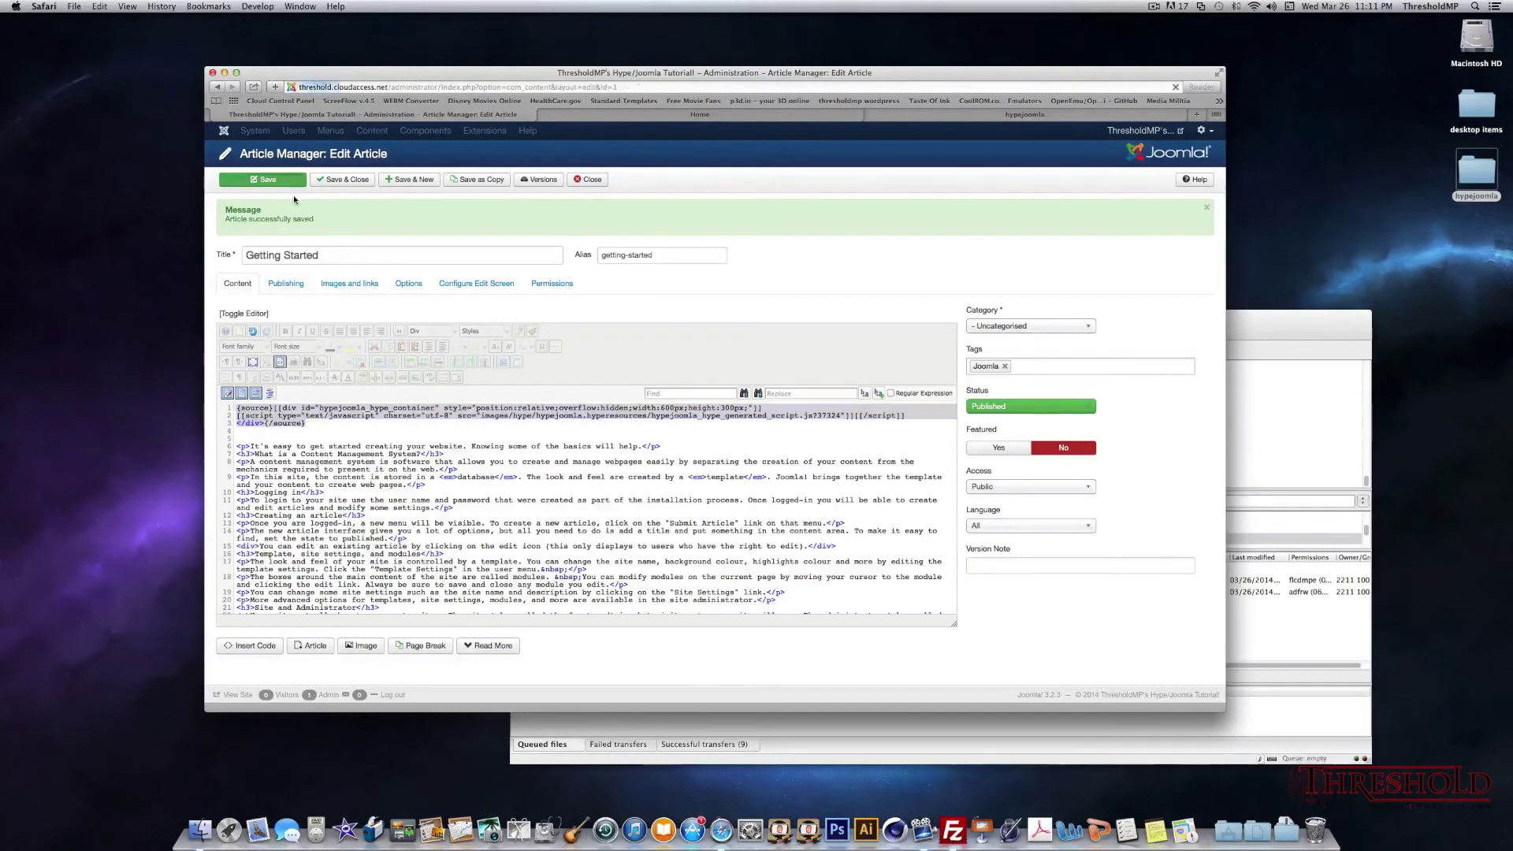
{"action": "left_click", "coordinate": [743, 117]}
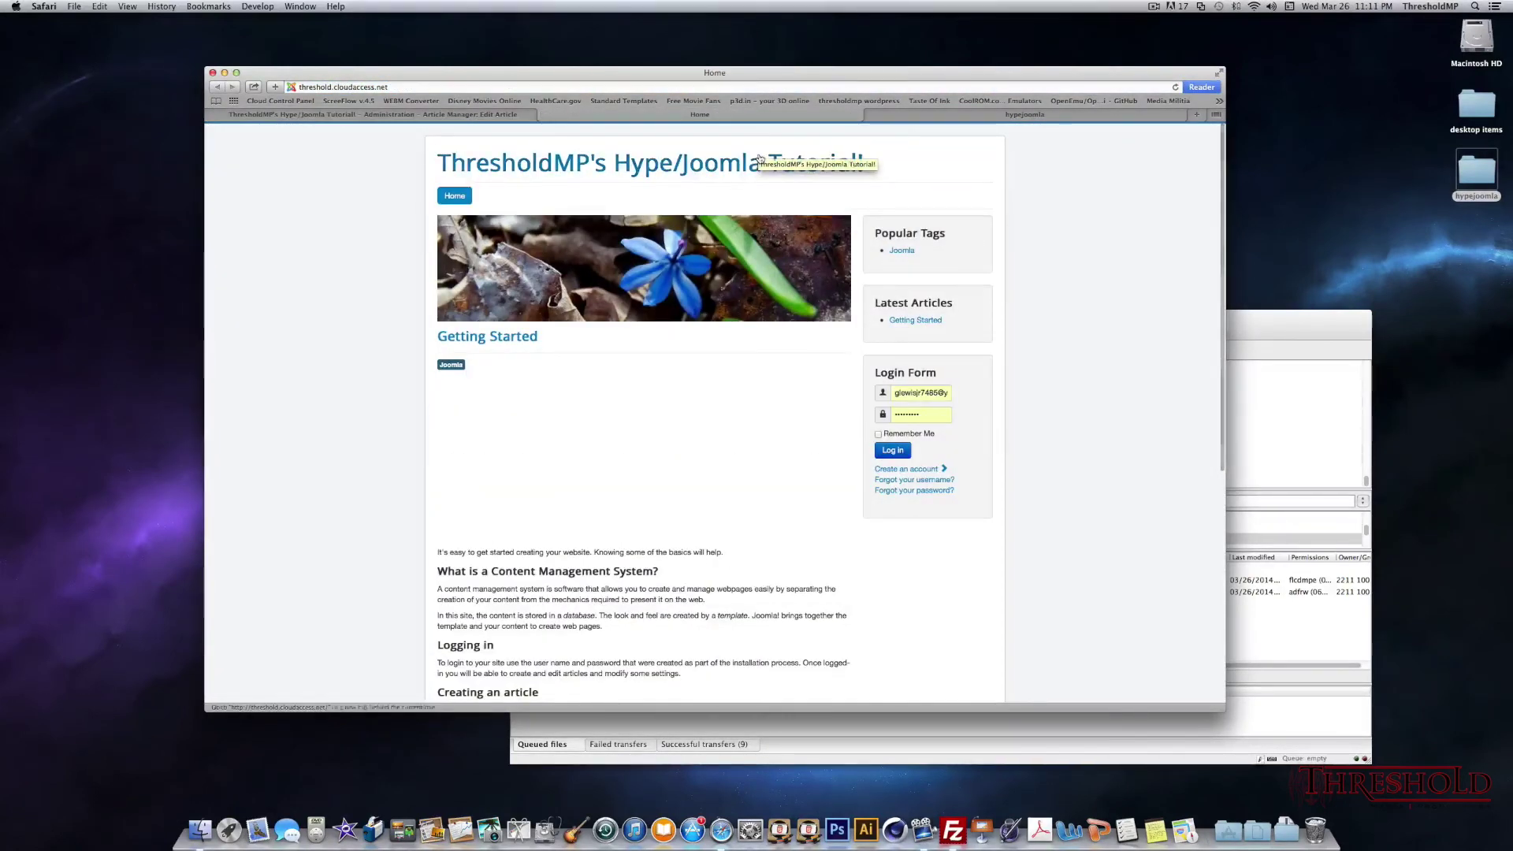
{"action": "key", "text": "super+r"}
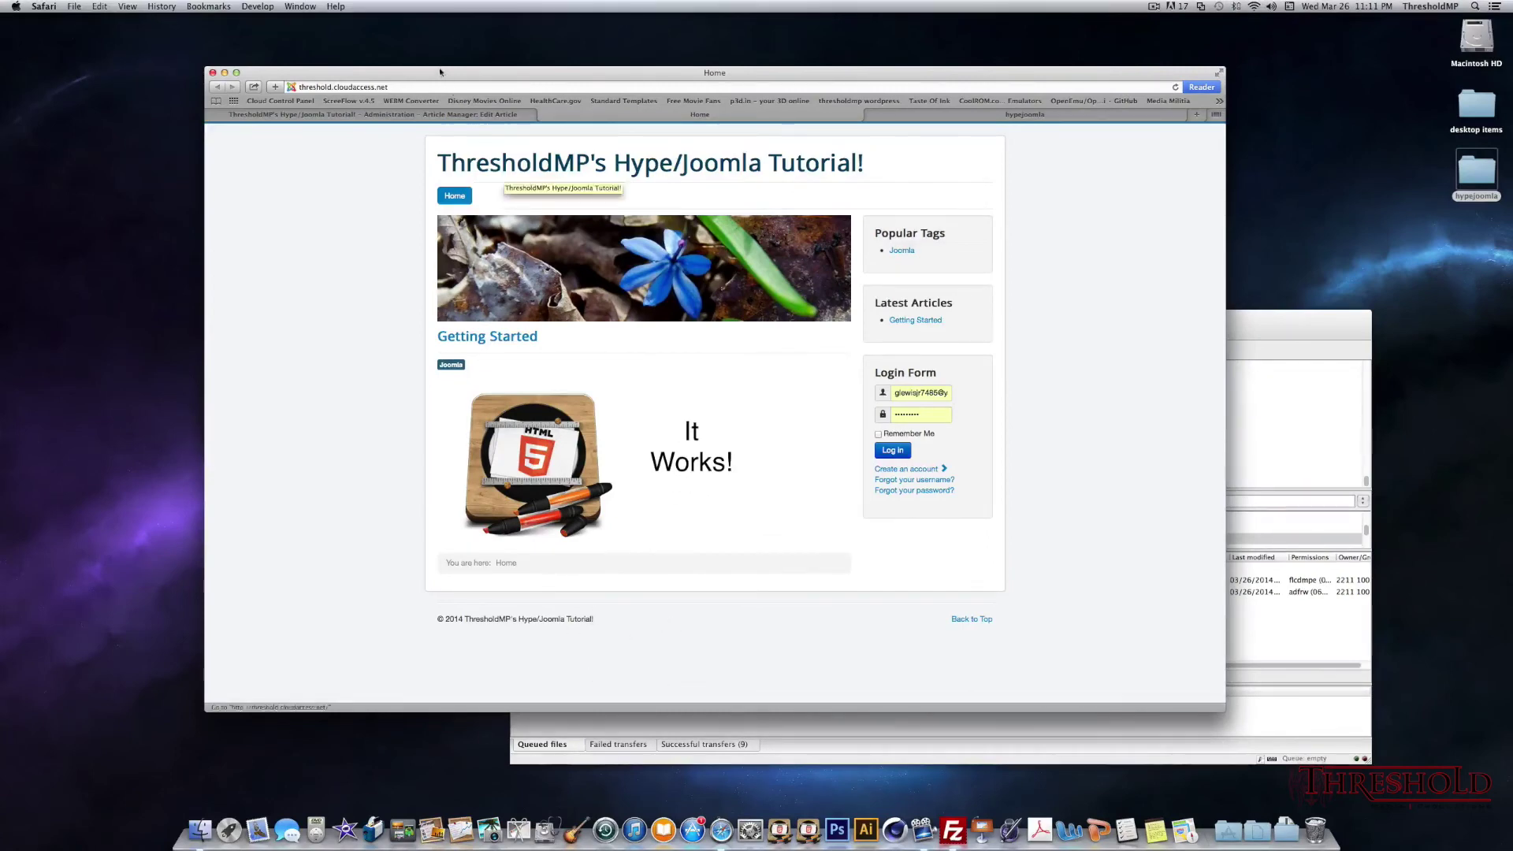
Reopen the Getting Started article's HTML source to review the embedded code, and refresh the site's Home page.
{"action": "left_click", "coordinate": [370, 115]}
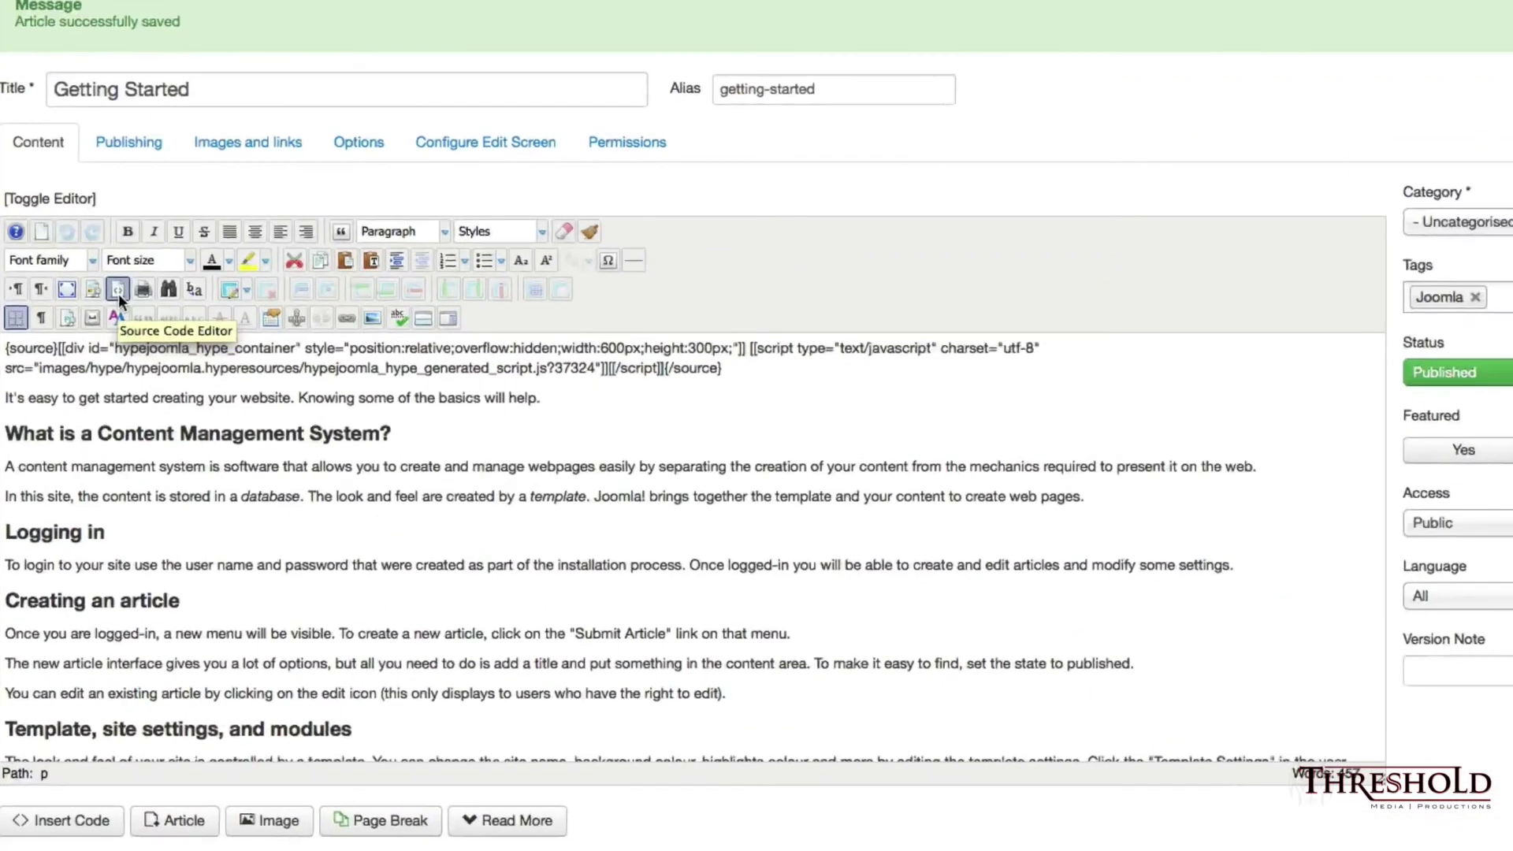
{"action": "left_click", "coordinate": [166, 312]}
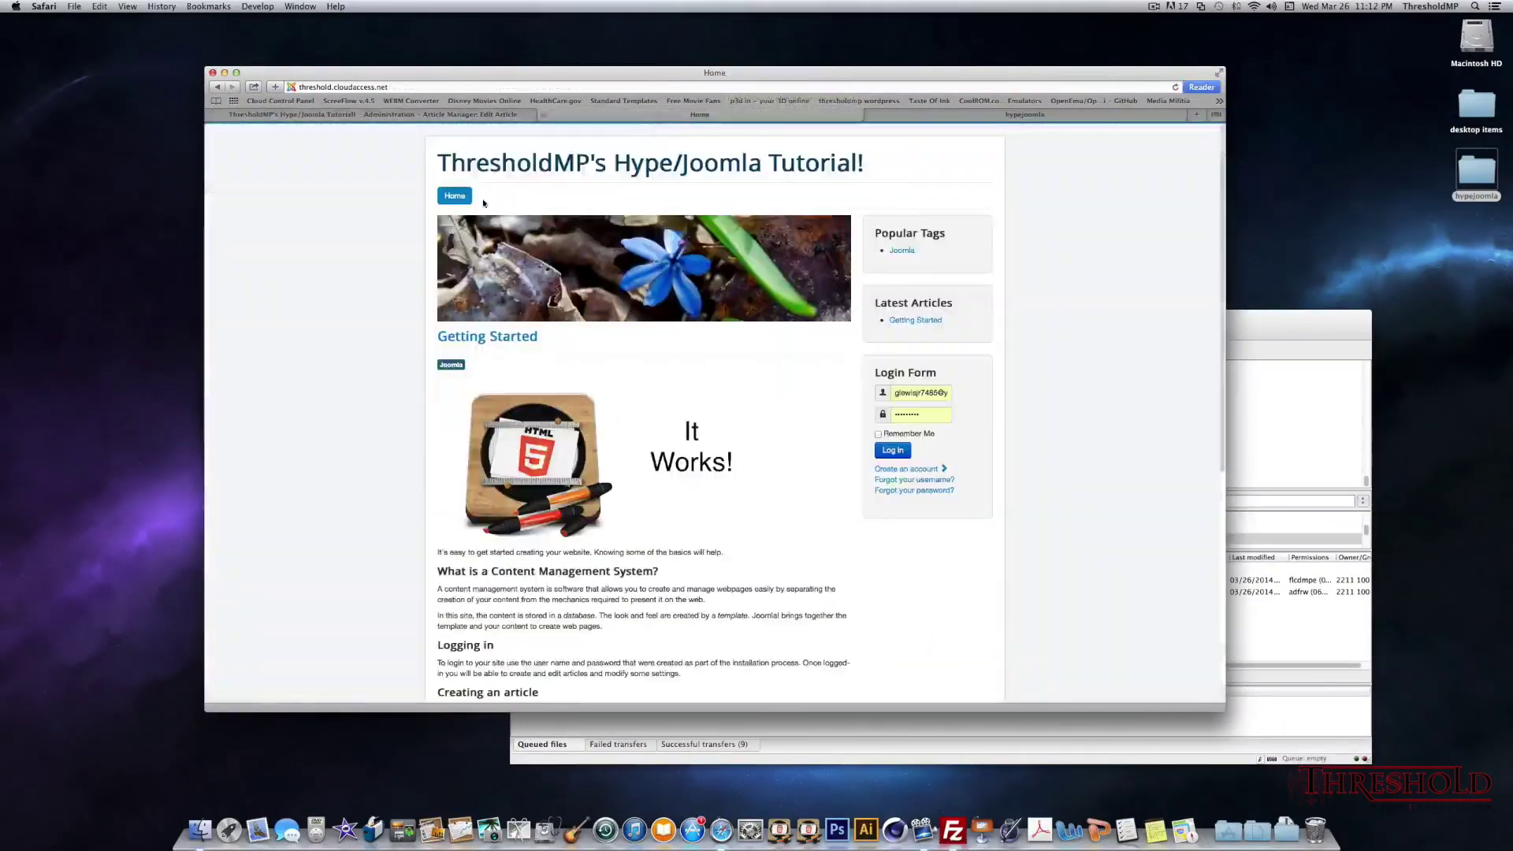
{"action": "key", "text": "super+r"}
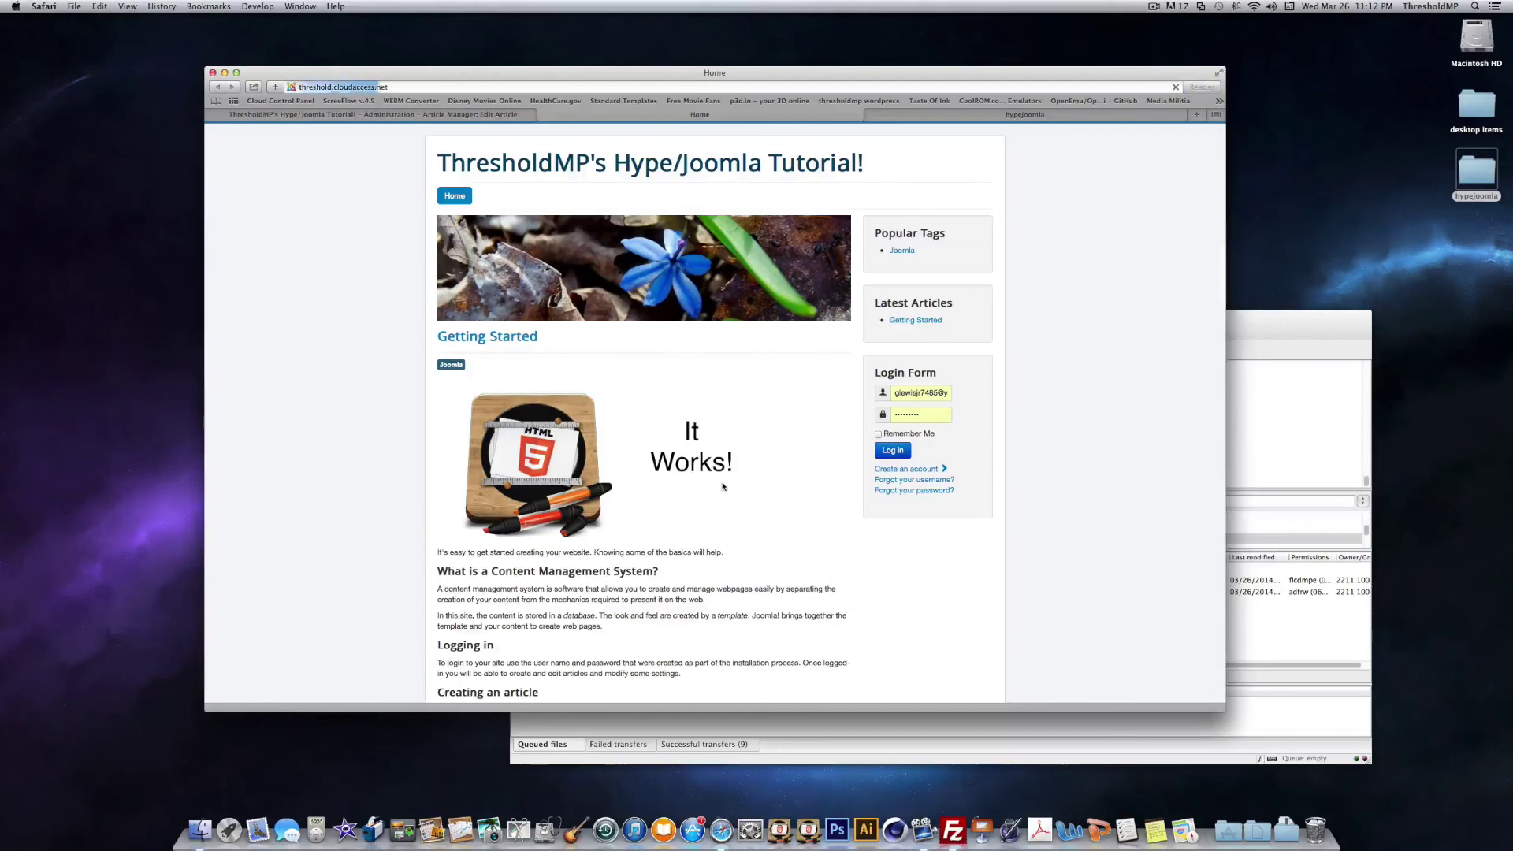